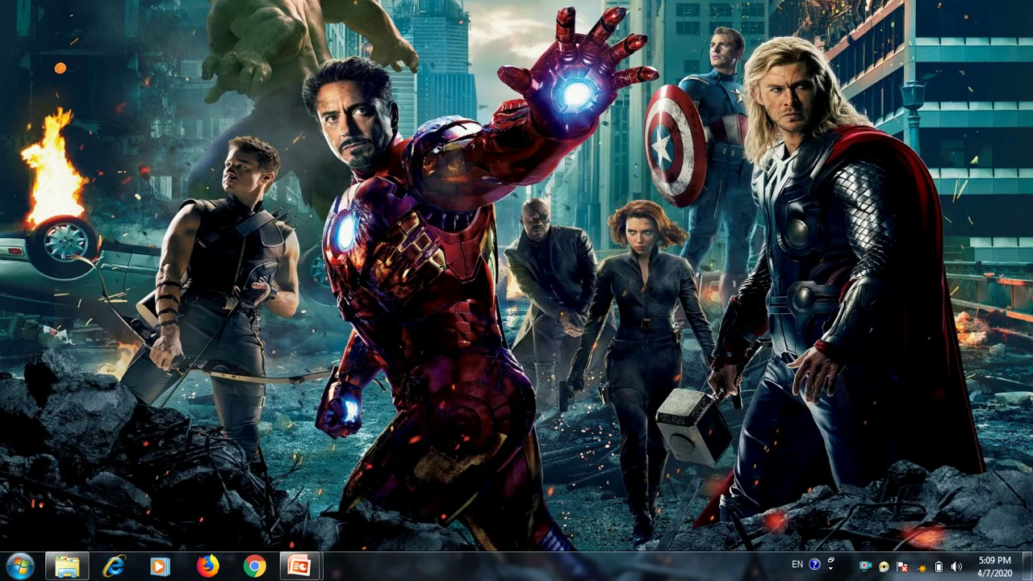
Step: Launch Excel 2007 with a blank Book1 workbook and show the Page Layout tab
left_click(21, 568)
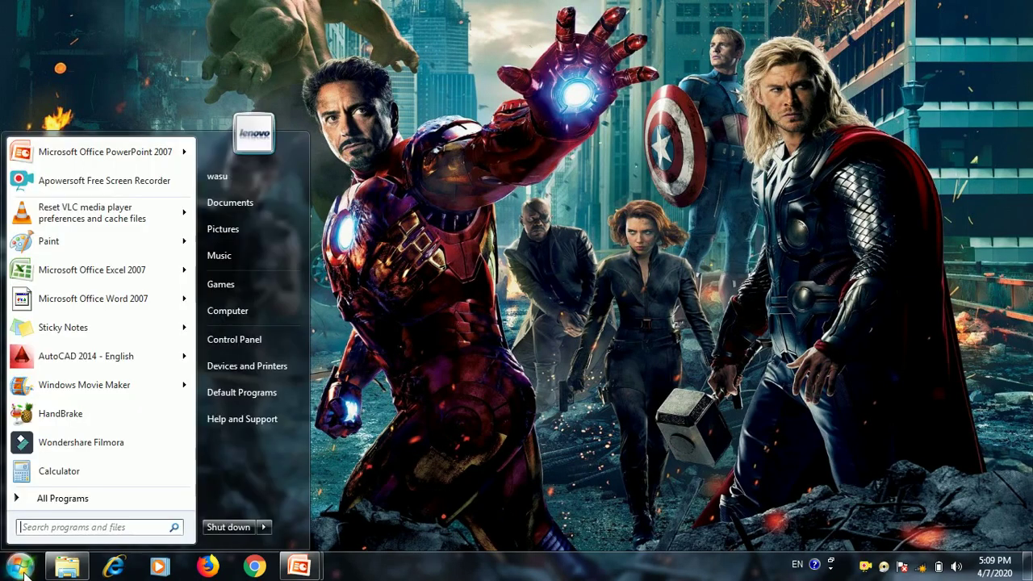
left_click(104, 270)
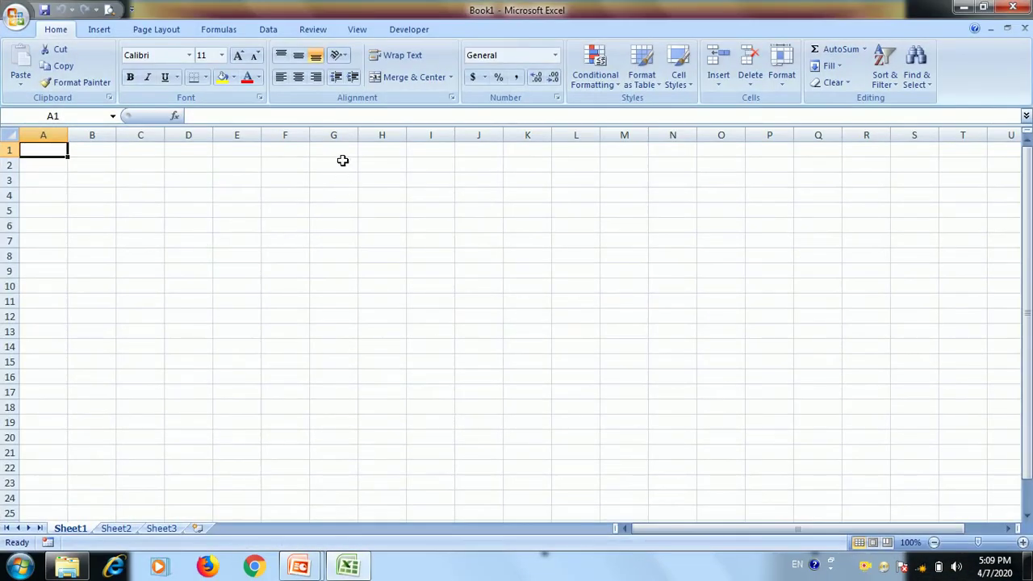
left_click(160, 30)
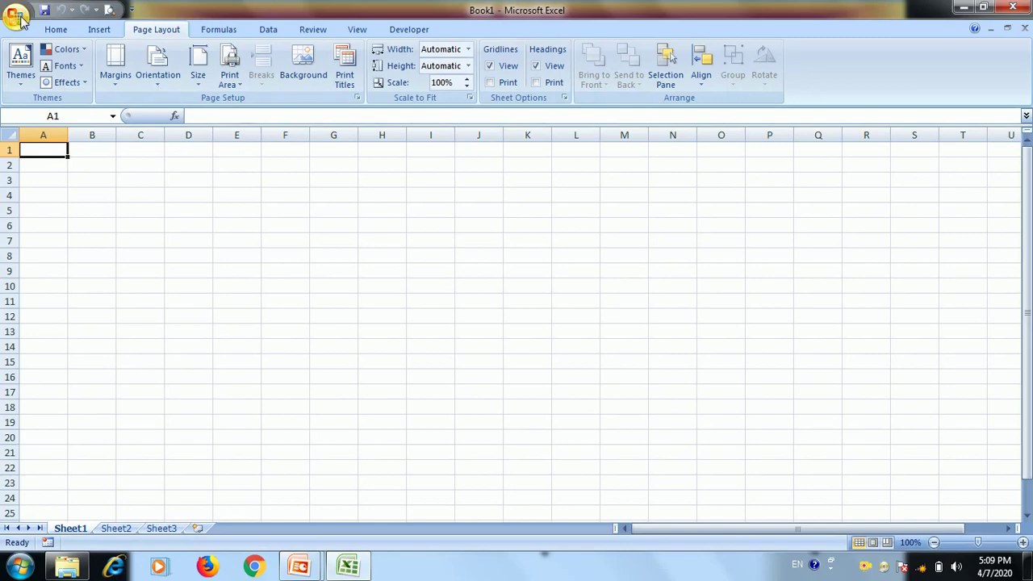
Step: Open the recent KGN salary workbook, select the table through L82 and apply the Flow theme
left_click(22, 19)
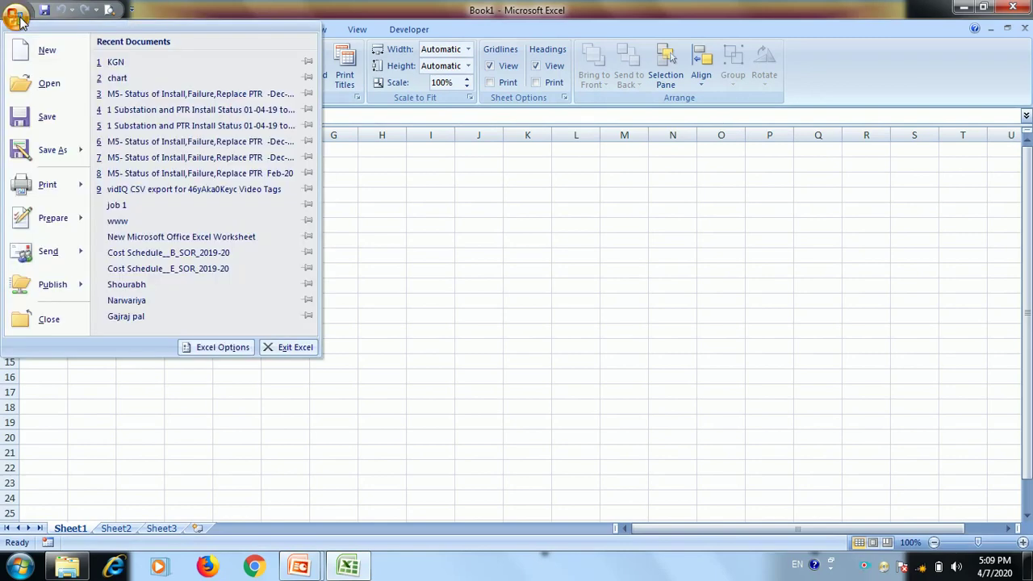
left_click(121, 63)
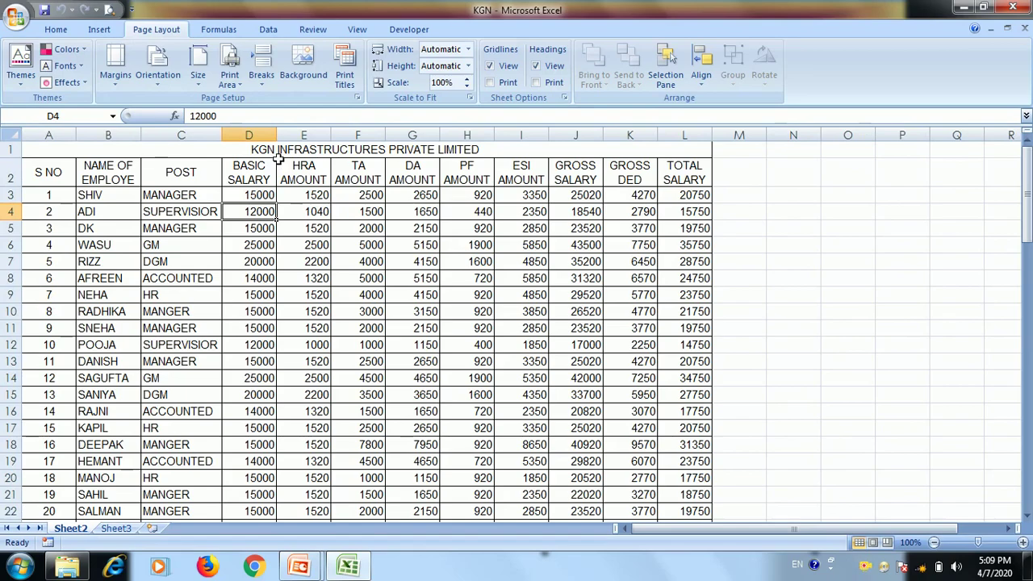
mouse_move(284, 153)
left_mouse_down()
mouse_move(712, 498)
mouse_move(712, 483)
left_mouse_up()
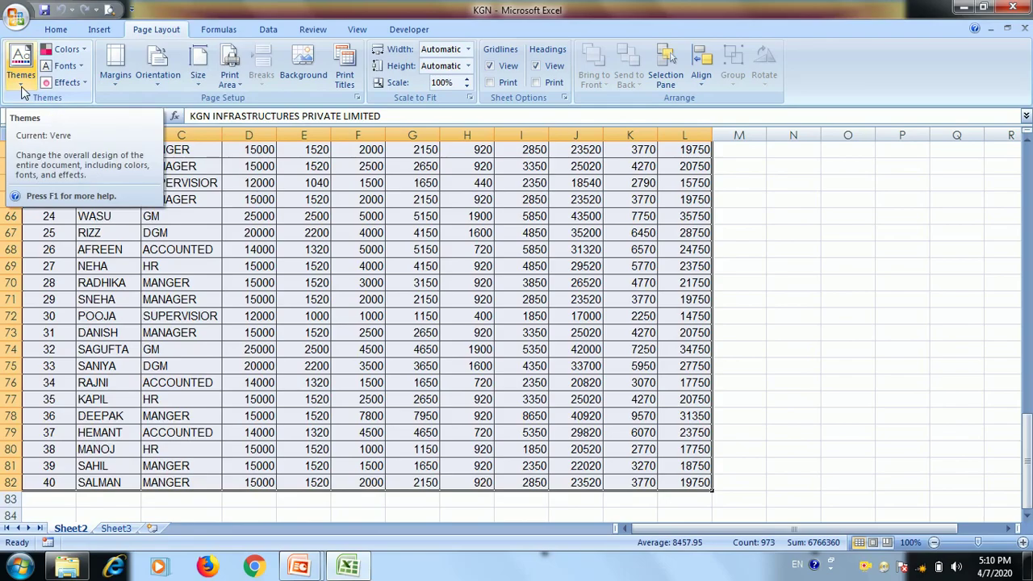
left_click(24, 91)
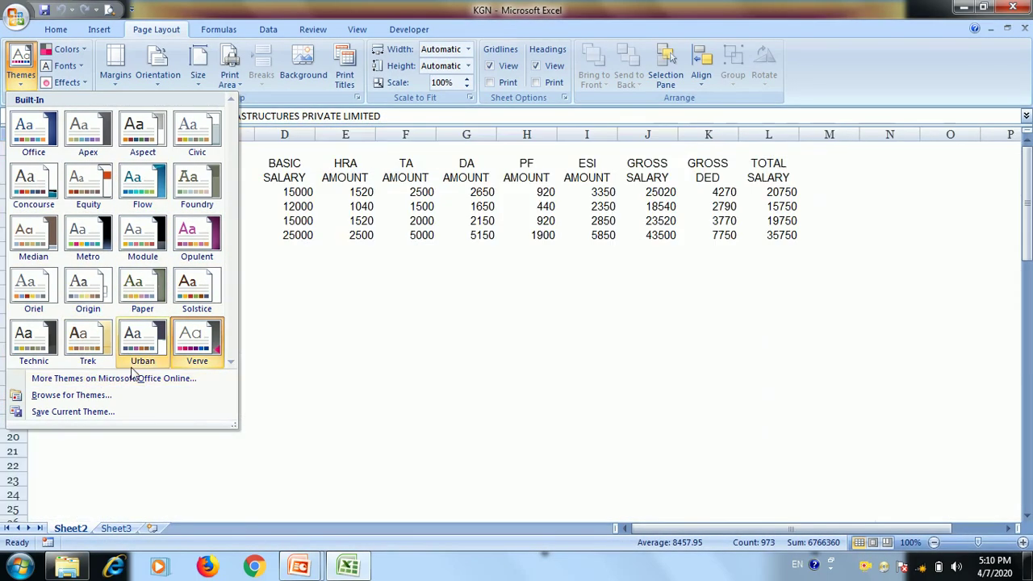
left_click(135, 192)
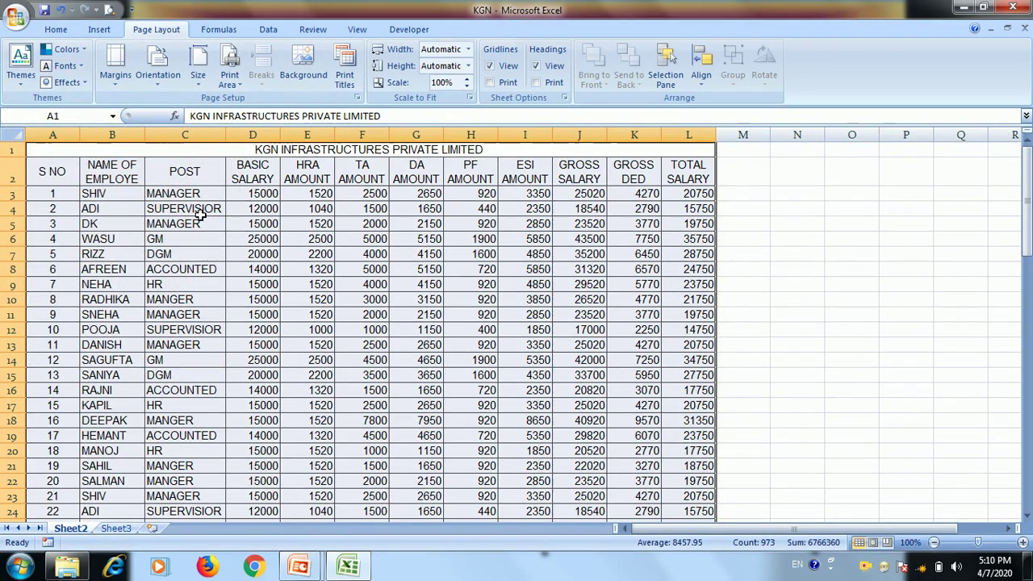
left_click(60, 30)
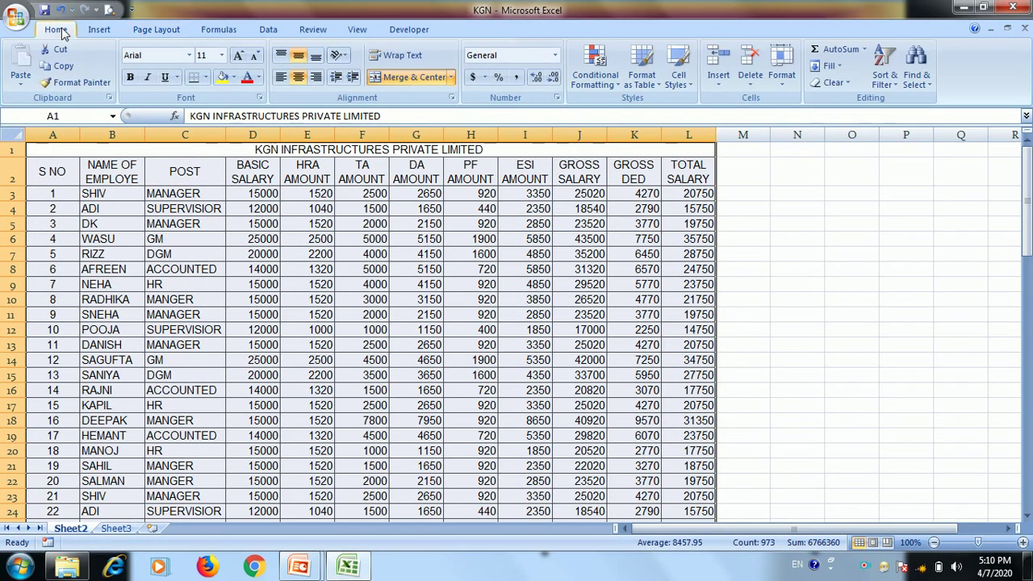
left_click(258, 78)
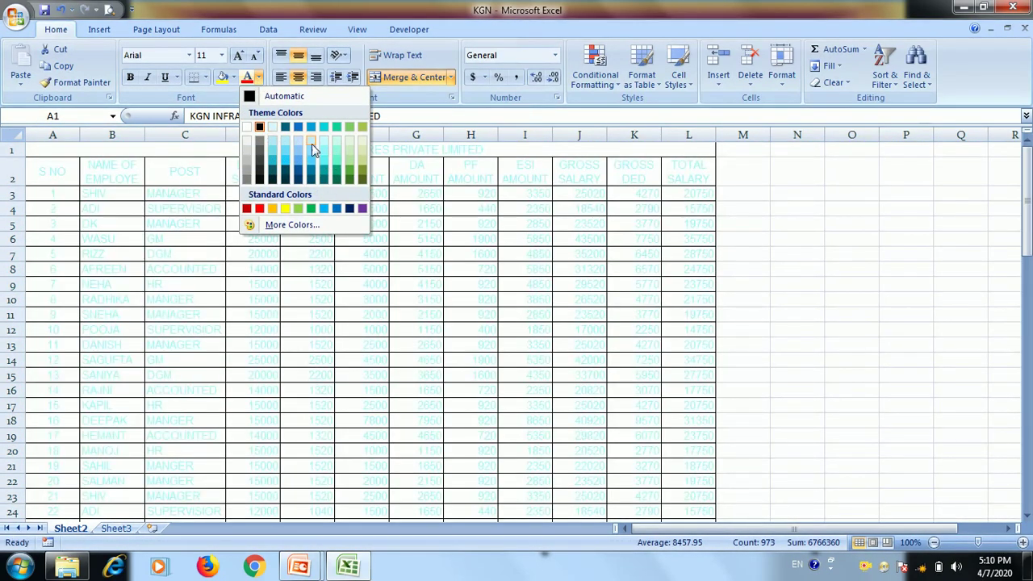
left_click(282, 146)
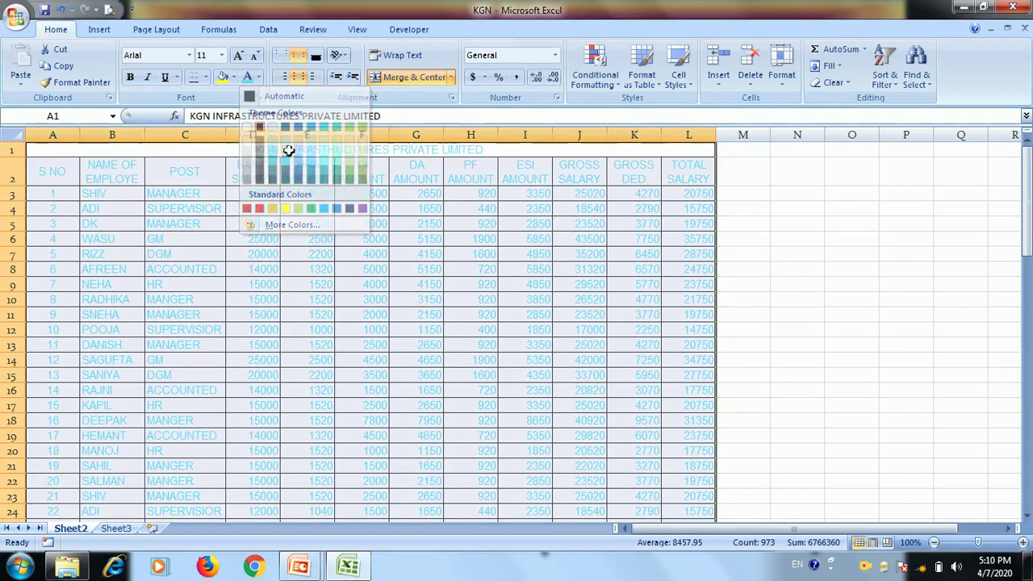
left_click(100, 30)
left_click(161, 28)
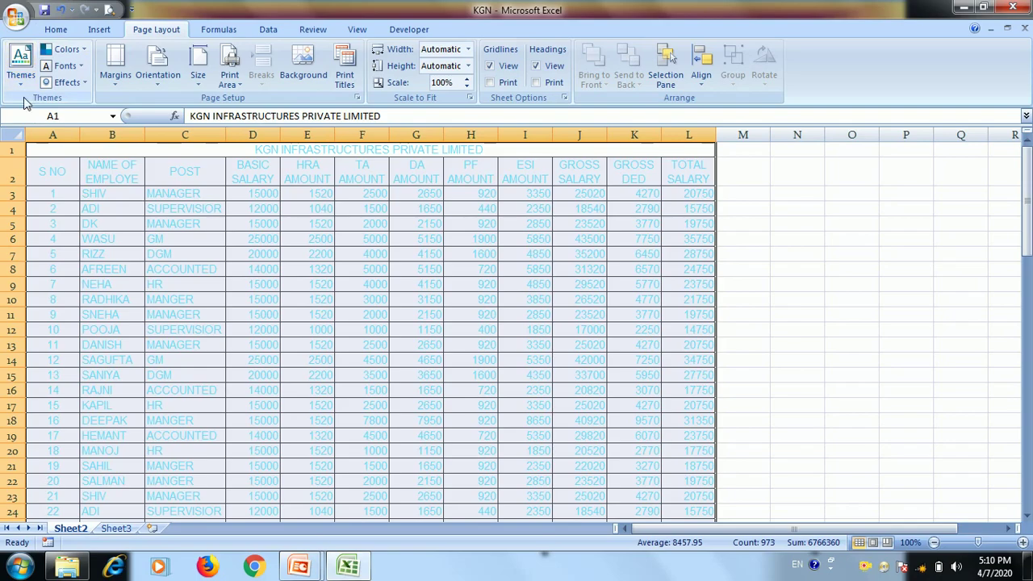
left_click(179, 210)
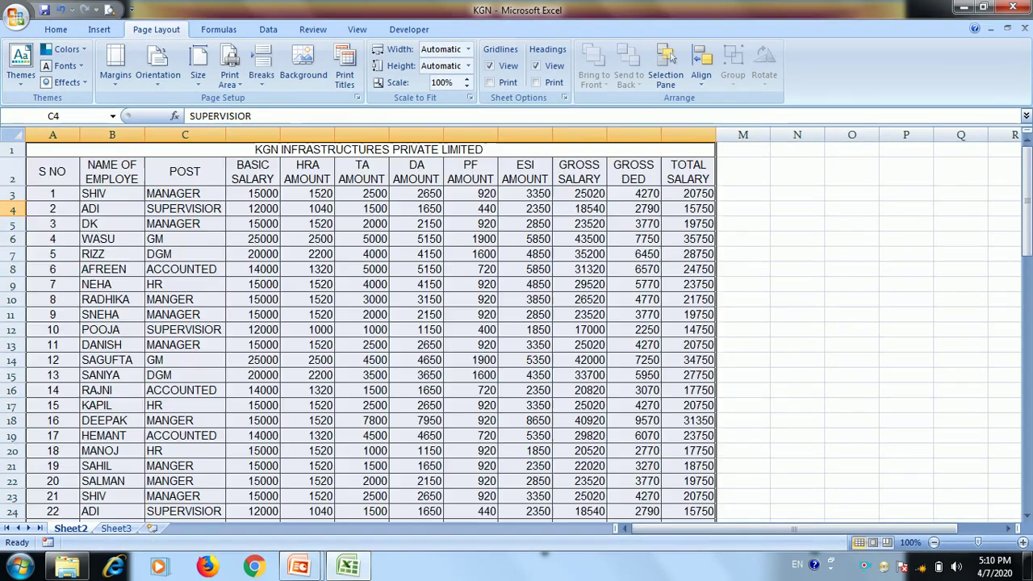
key("ctrl+a")
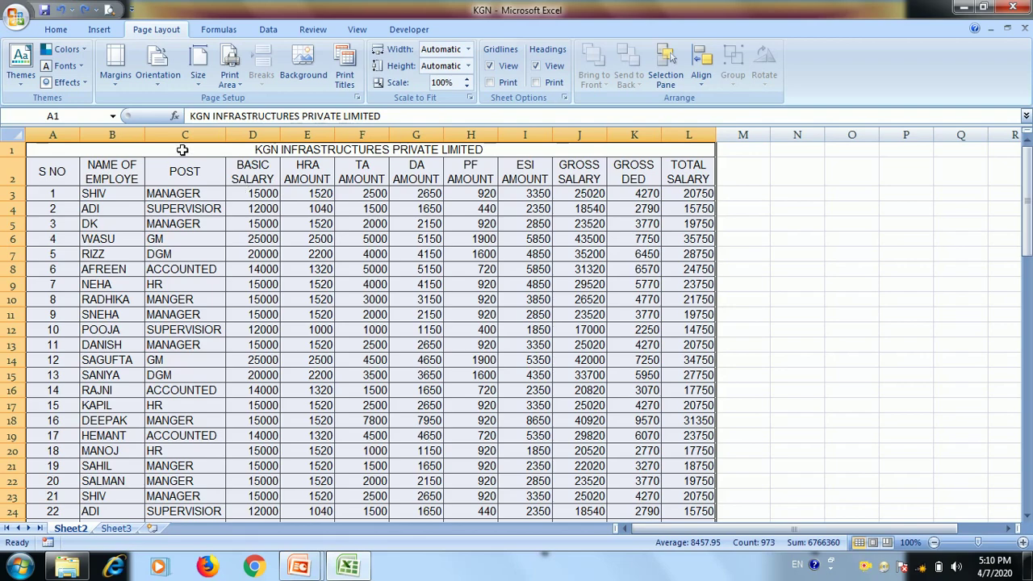
Step: Set the KGN sheet to portrait orientation and check where the page break falls
left_click(158, 69)
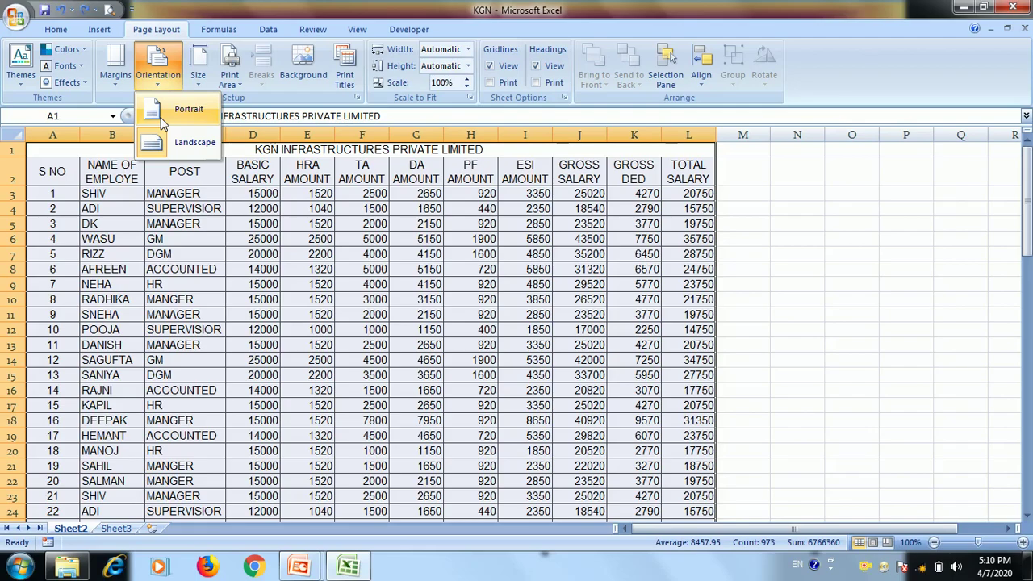
left_click(161, 117)
scroll(159, 88, "up", 7)
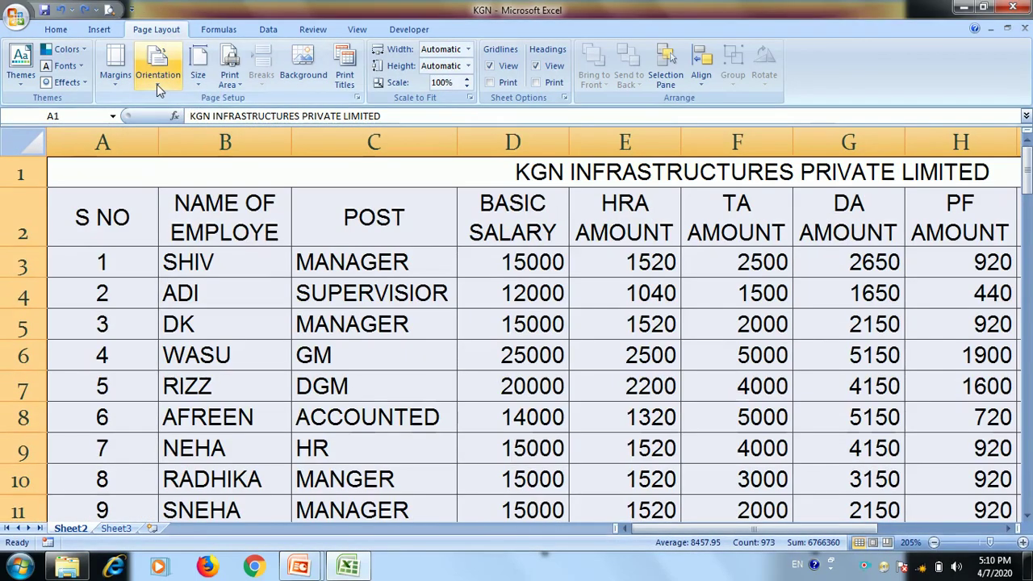
left_click(159, 88)
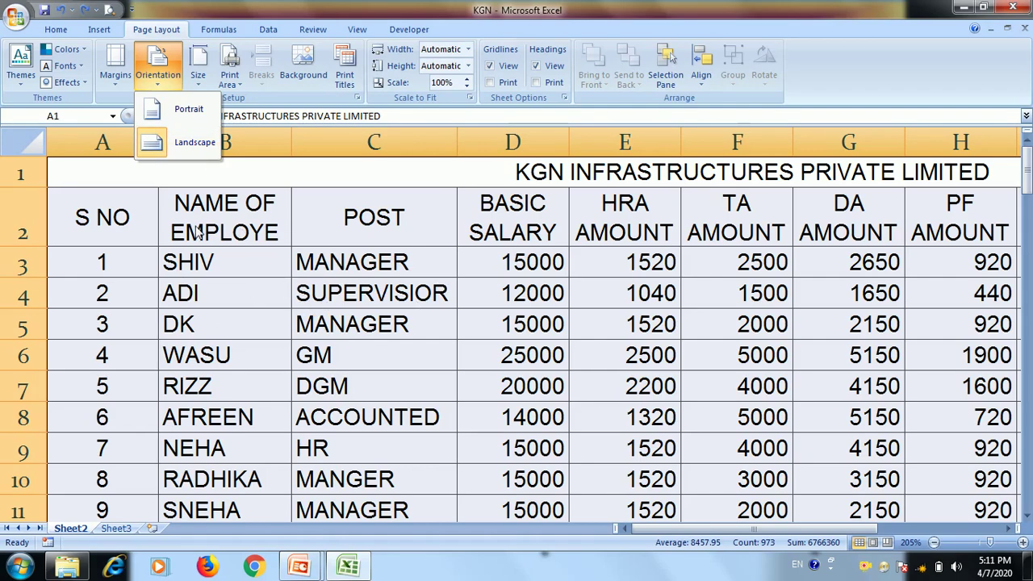
left_click(180, 110)
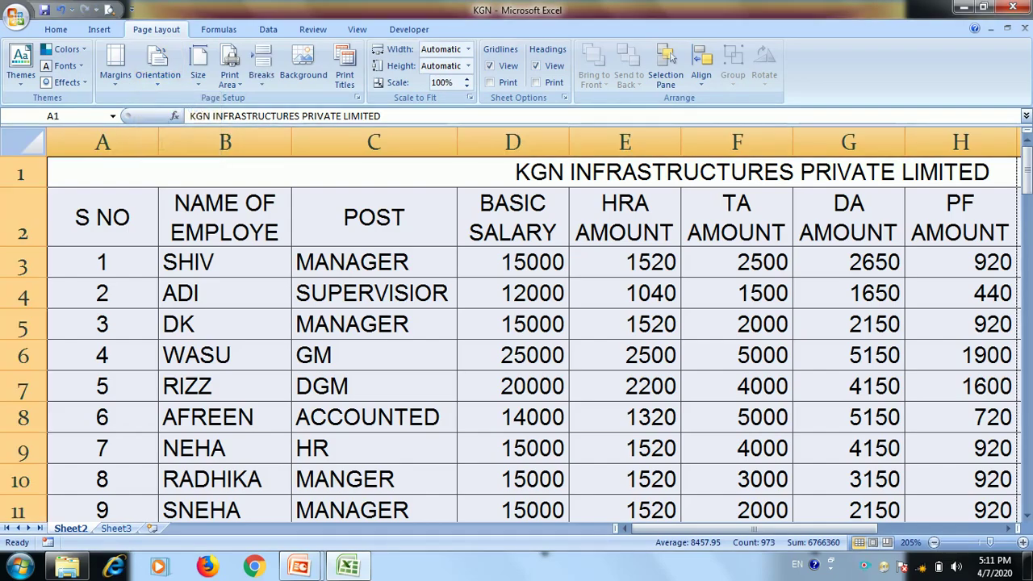
scroll(264, 261, "down", 5)
scroll(265, 269, "down", 2)
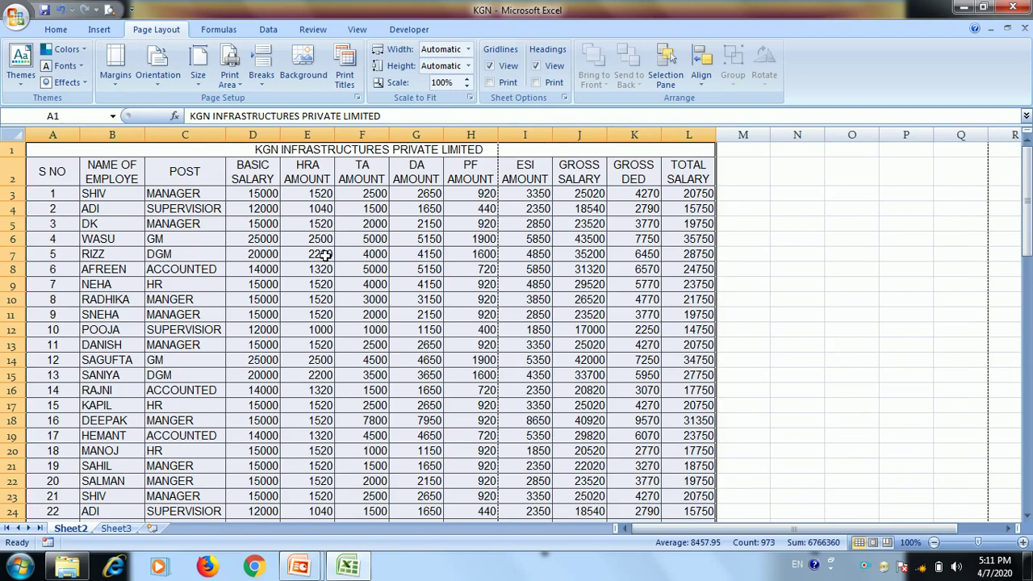
left_click(17, 23)
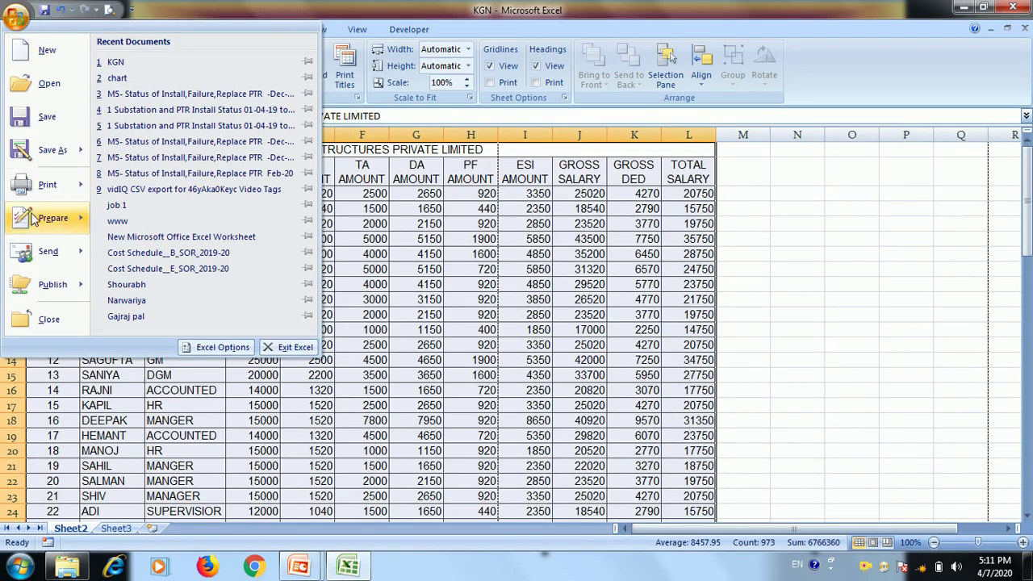
mouse_move(47, 184)
left_click(157, 166)
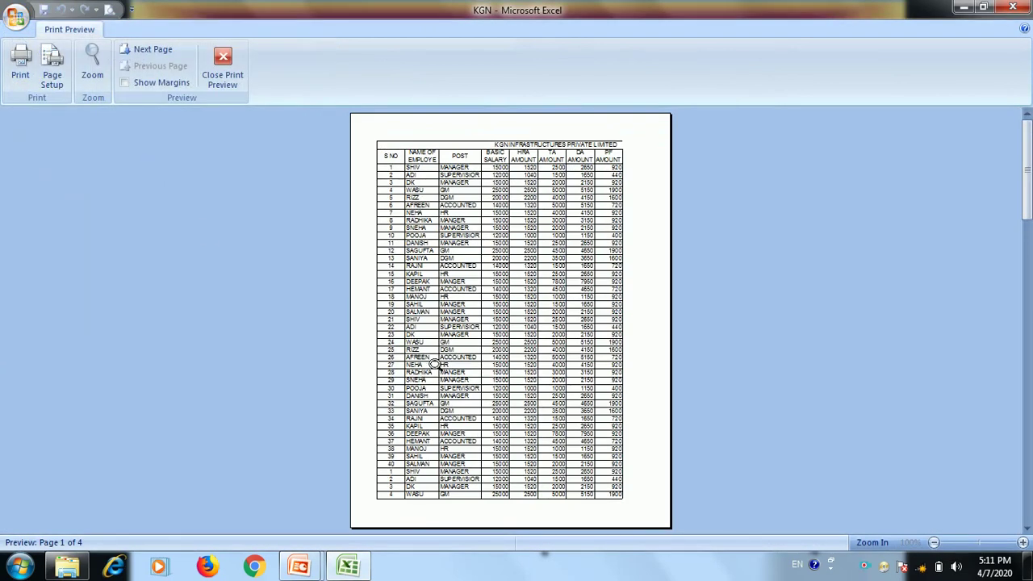
scroll(529, 343, "down", 1)
scroll(530, 343, "down", 1)
scroll(529, 343, "down", 1)
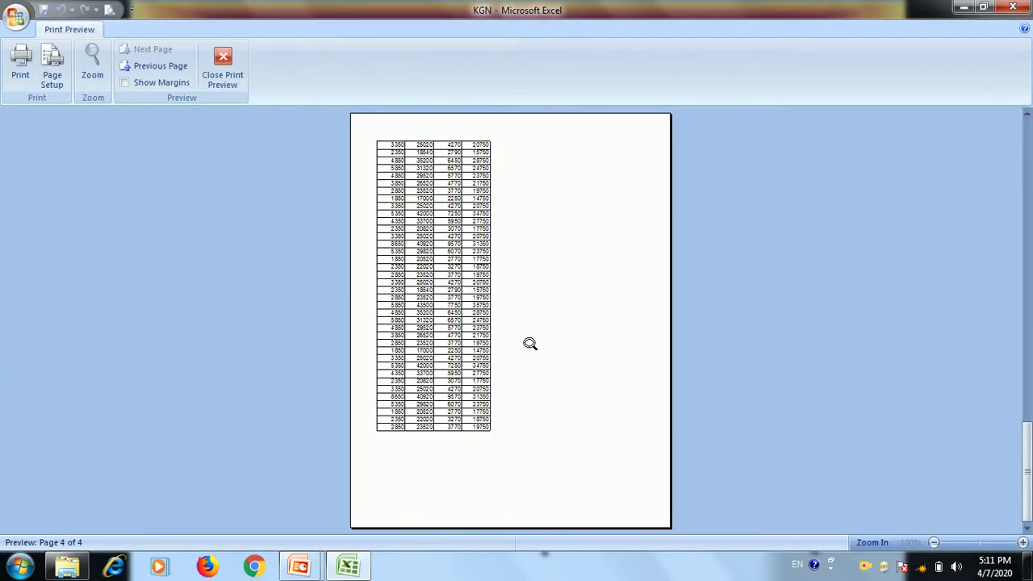
scroll(529, 343, "up", 3)
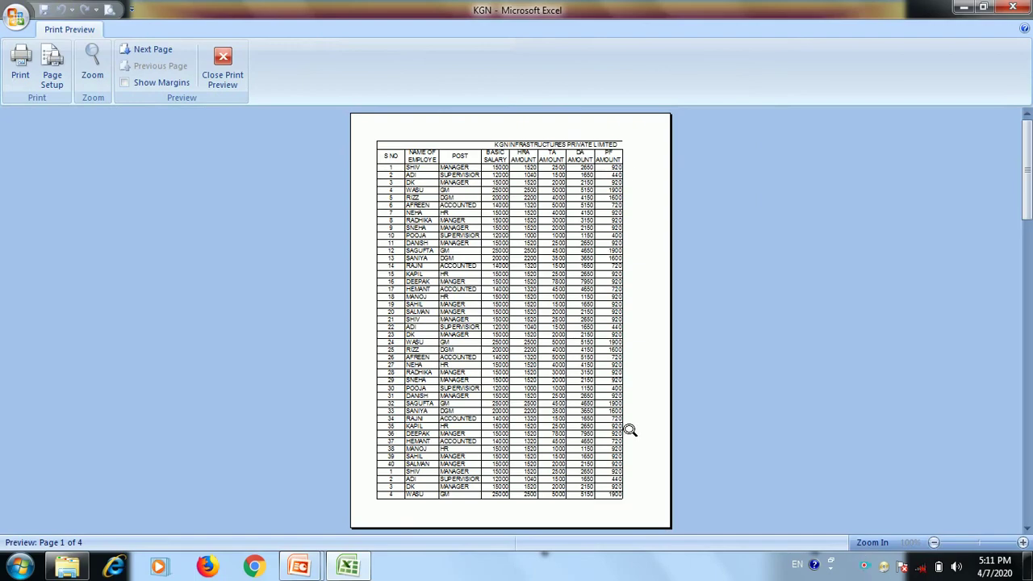
left_click(664, 271)
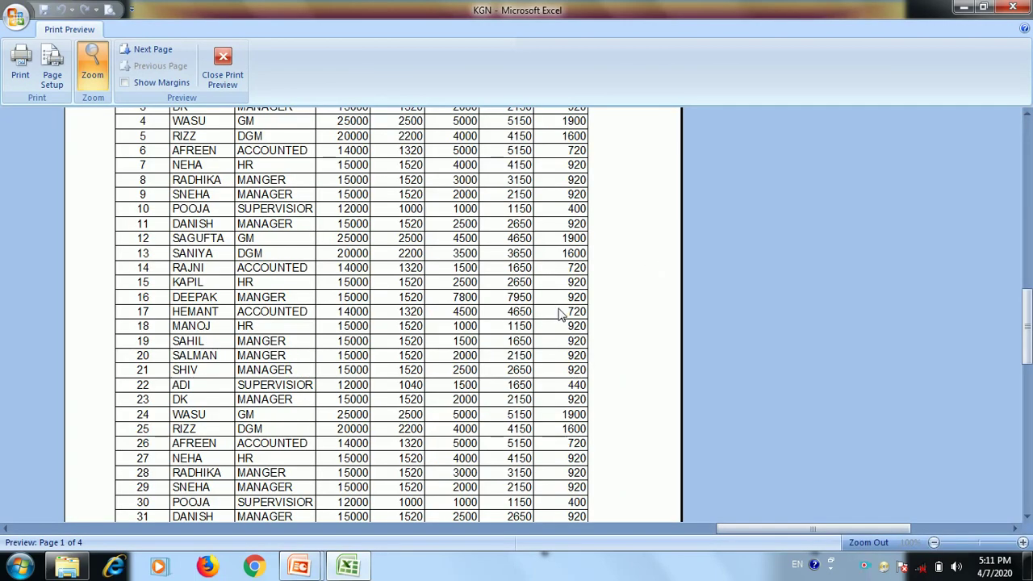
scroll(563, 315, "up", 3)
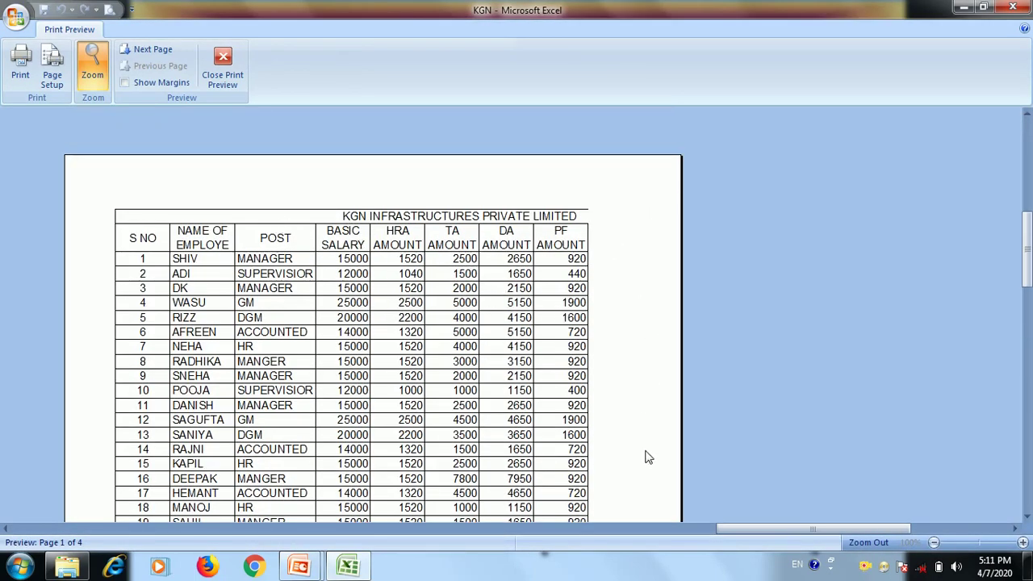
scroll(83, 363, "down", 5)
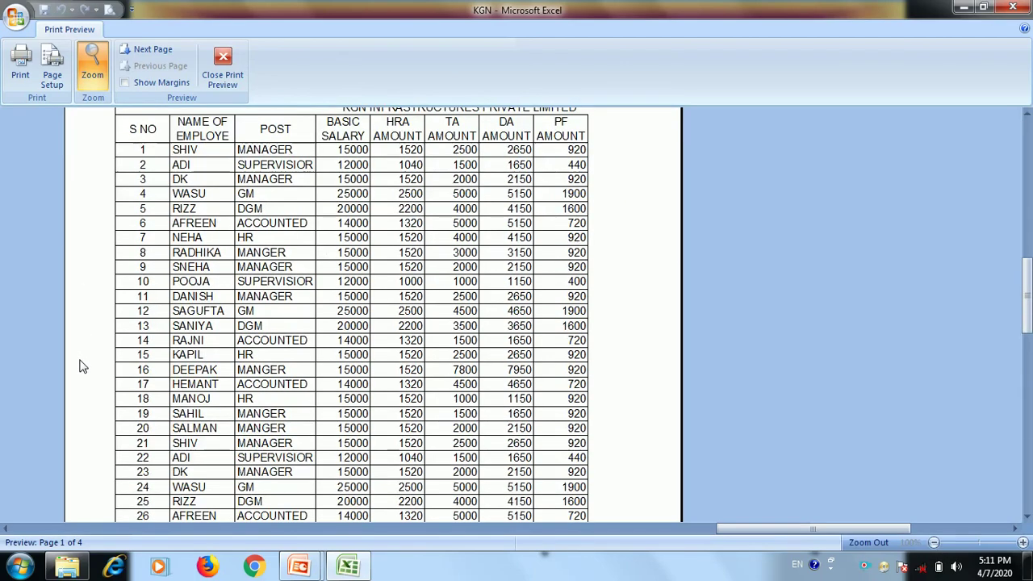
scroll(101, 364, "down", 5)
left_click(275, 336)
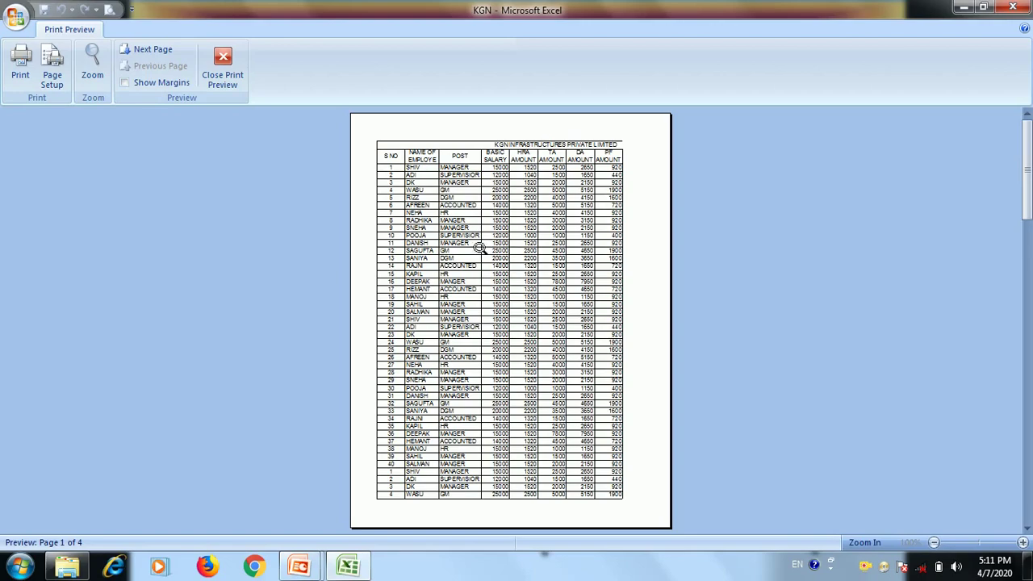
left_click(222, 69)
key("ctrl+a")
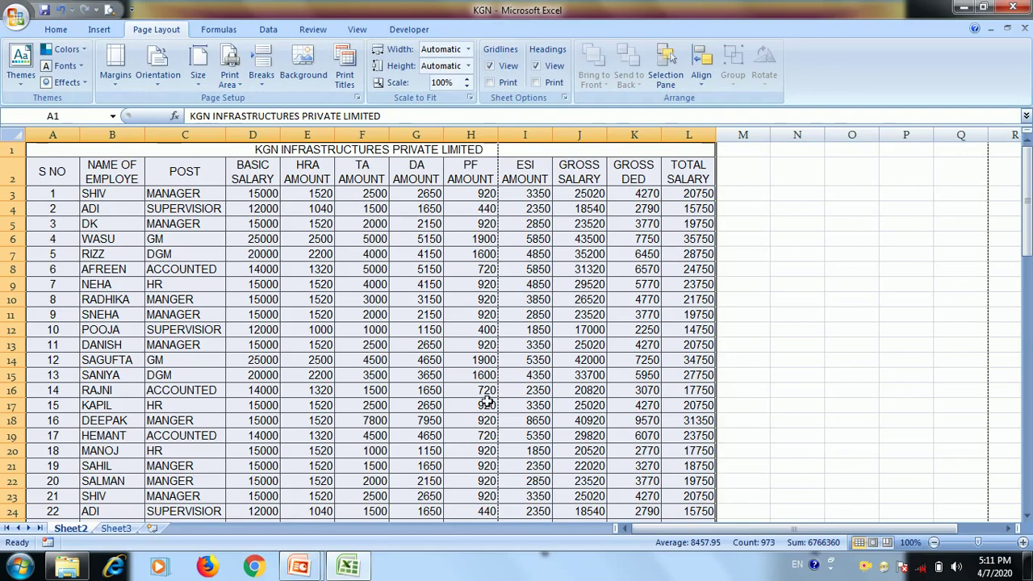
Step: Deselect the table and switch the page to landscape orientation
left_click(491, 364)
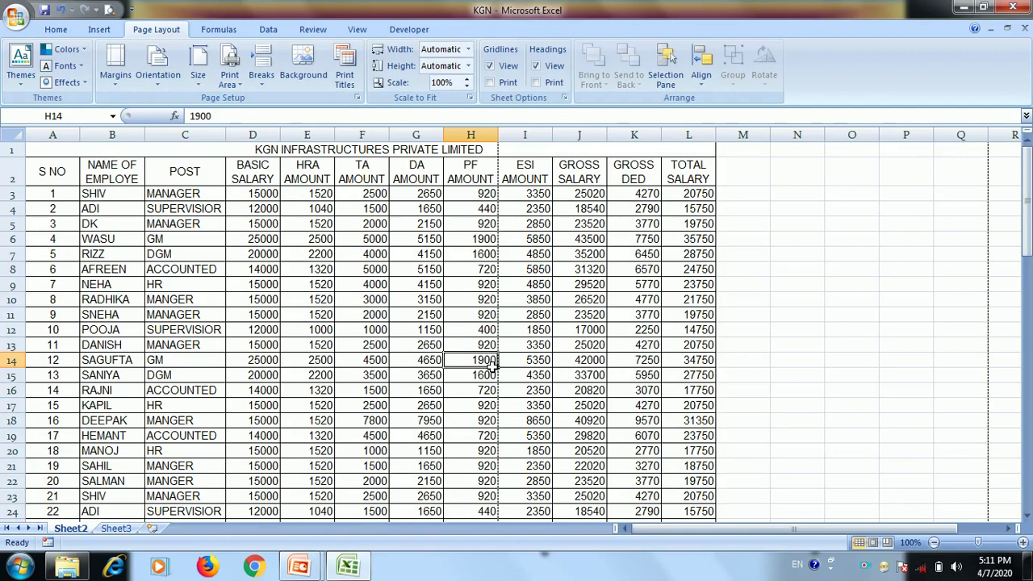
left_click(159, 84)
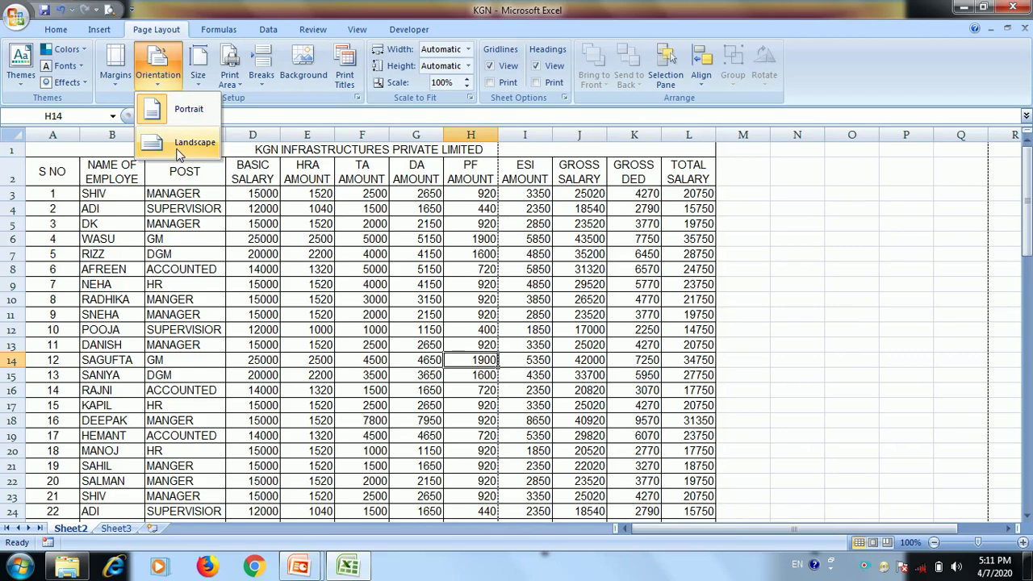
left_click(179, 153)
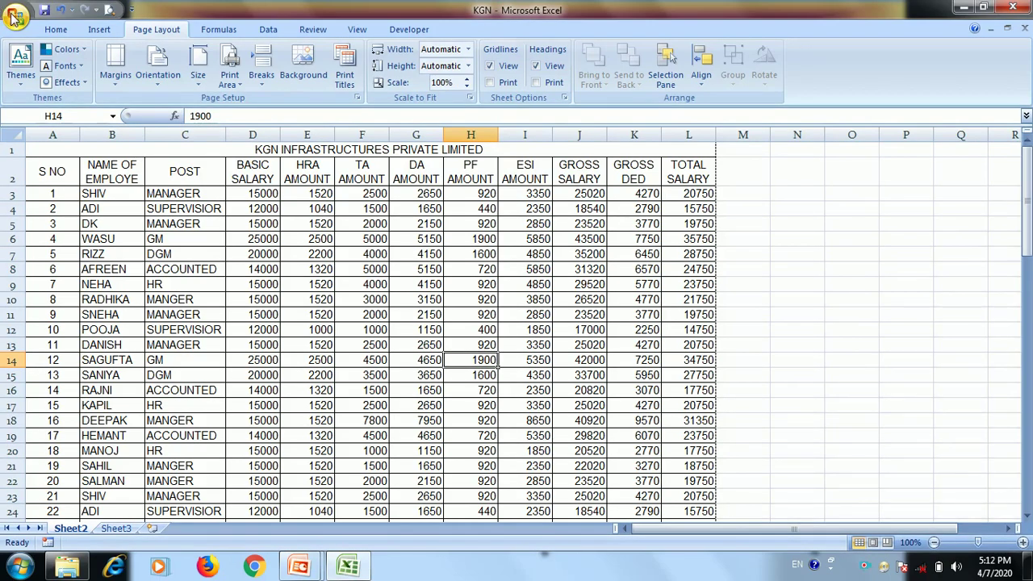
Step: Print-preview the salary sheet and page through its three pages
left_click(17, 16)
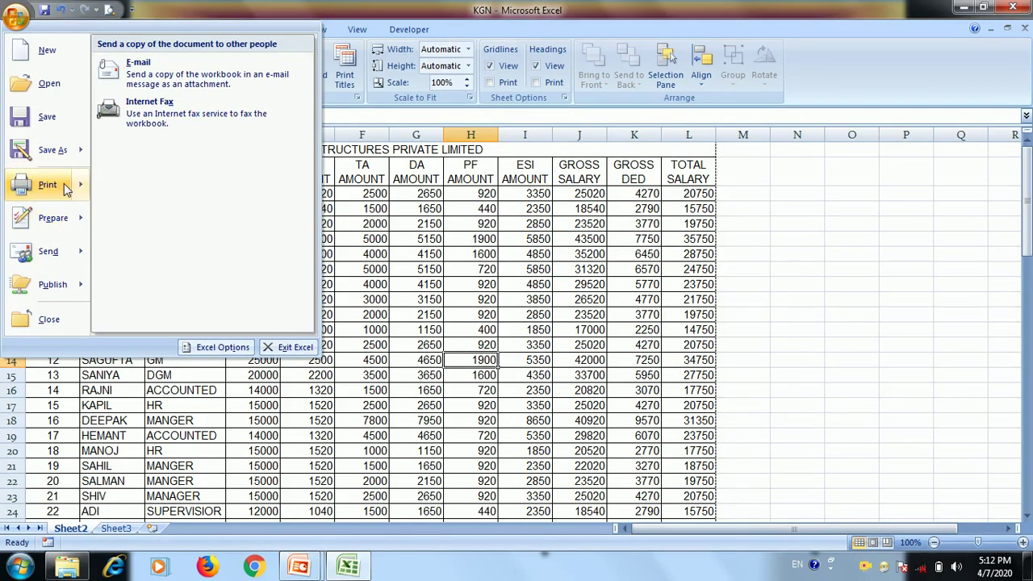
mouse_move(72, 184)
left_click(152, 146)
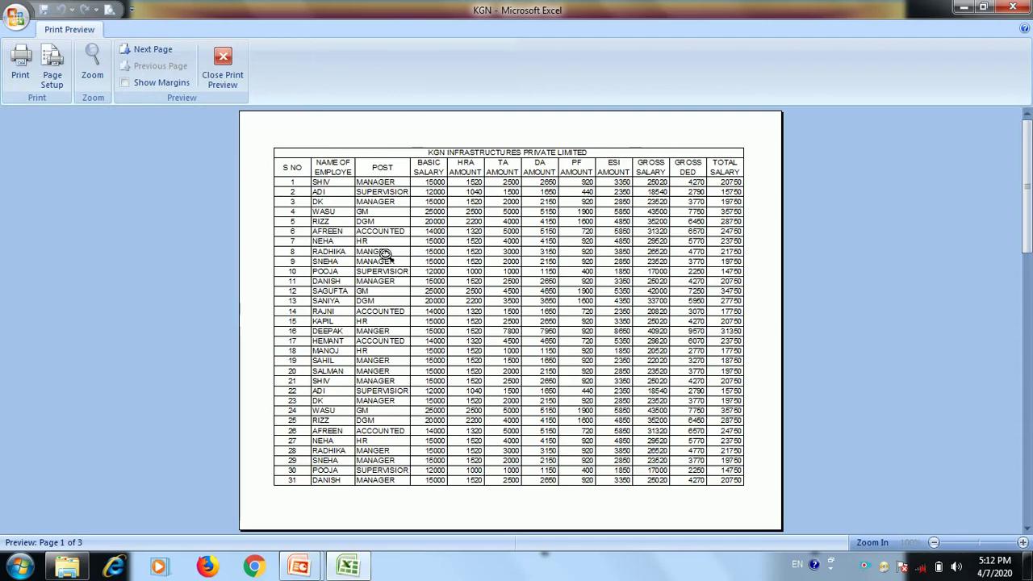
scroll(388, 259, "down", 1)
scroll(389, 262, "down", 1)
scroll(388, 264, "up", 2)
Step: Close the preview and apply Narrow margins to the page
left_click(222, 68)
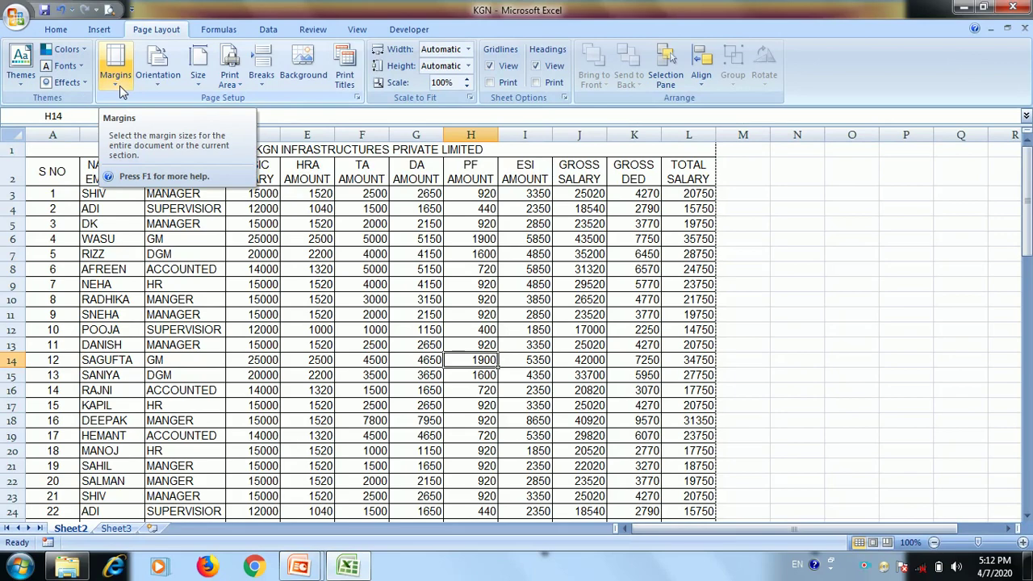
left_click(120, 86)
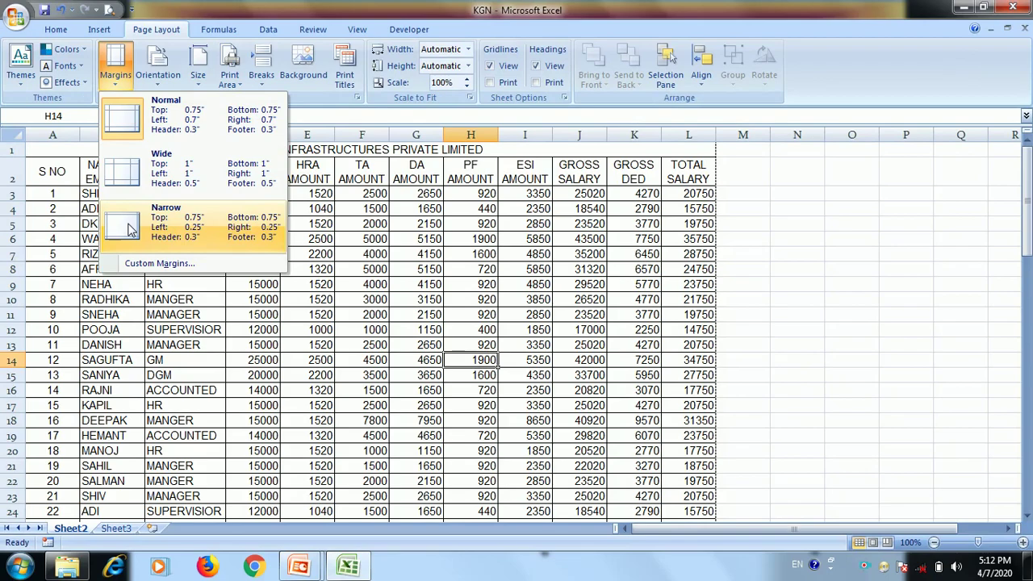
left_click(130, 230)
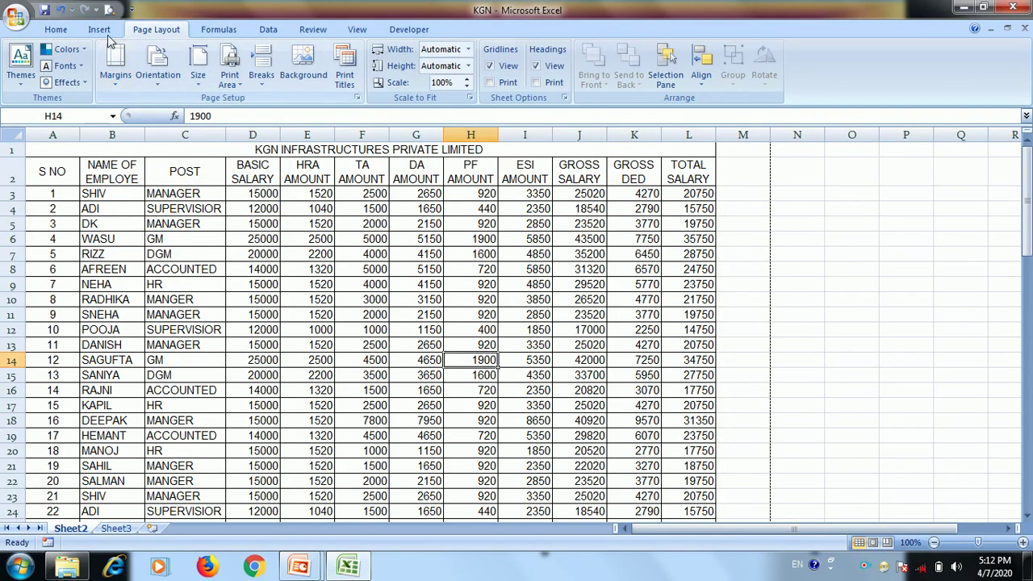
Step: Preview the narrow-margin printout across its pages, then close the preview
left_click(17, 16)
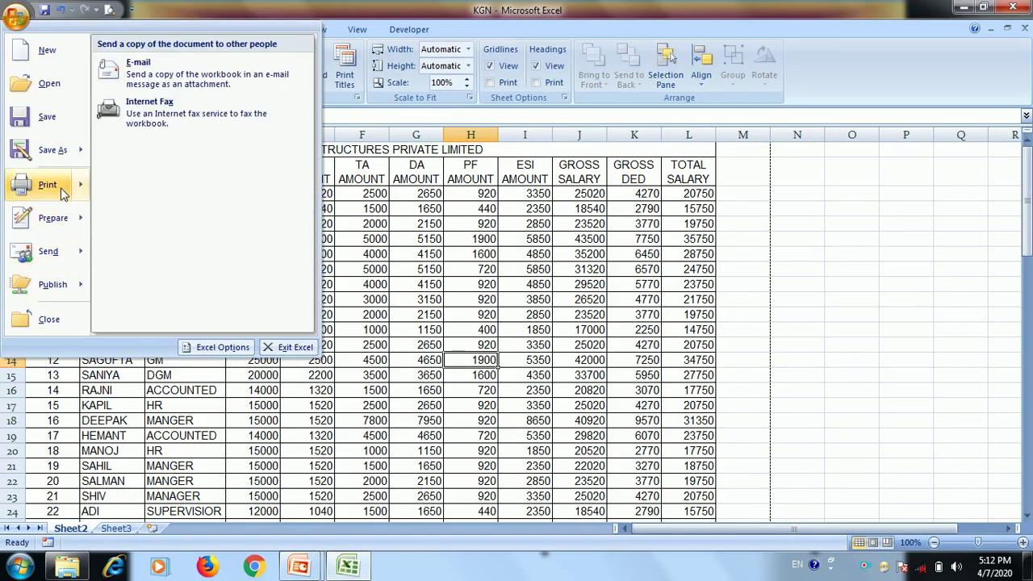
mouse_move(48, 185)
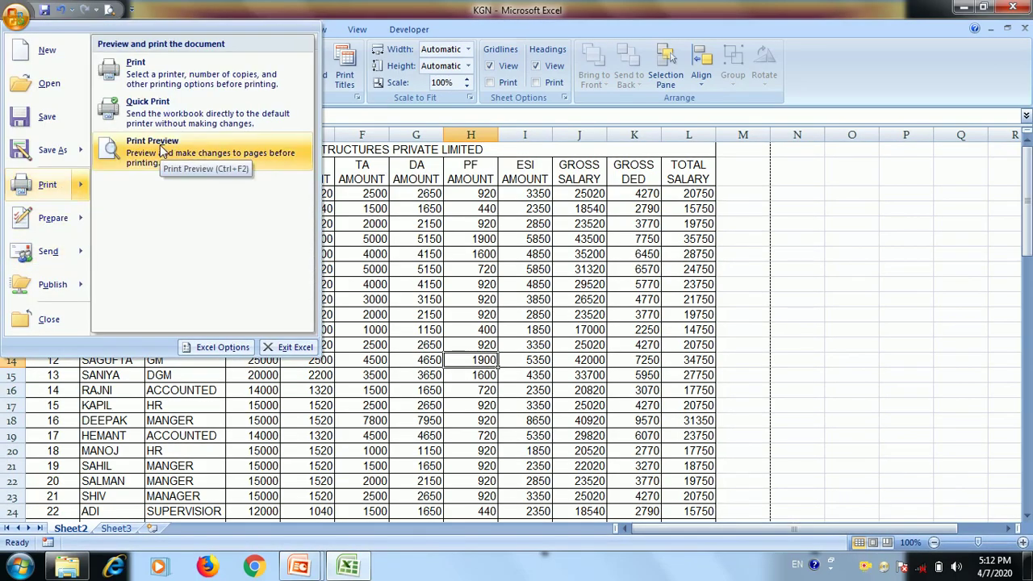
left_click(161, 150)
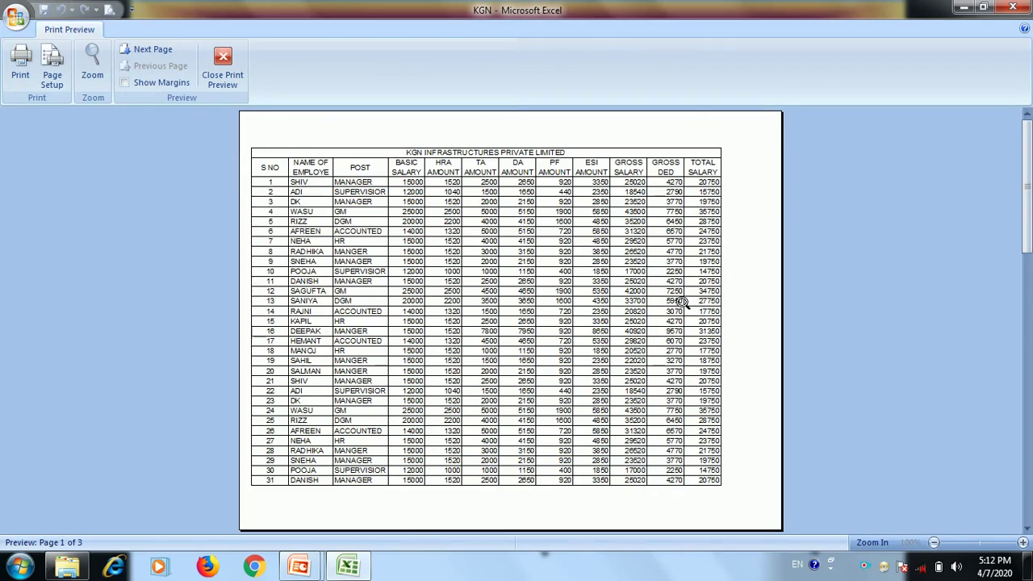
scroll(682, 351, "down", 1)
scroll(686, 356, "down", 1)
scroll(688, 356, "up", 2)
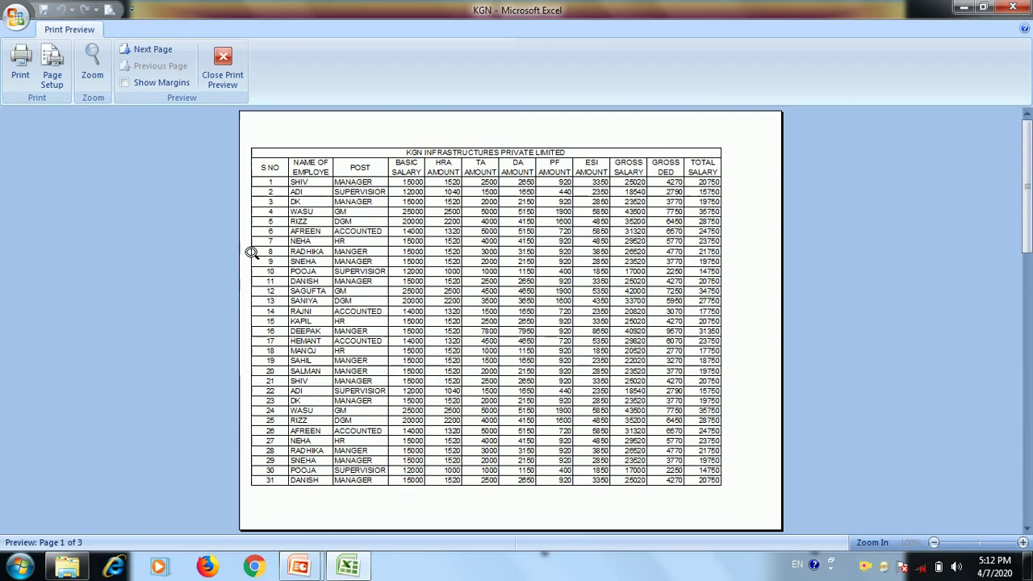
left_click(223, 74)
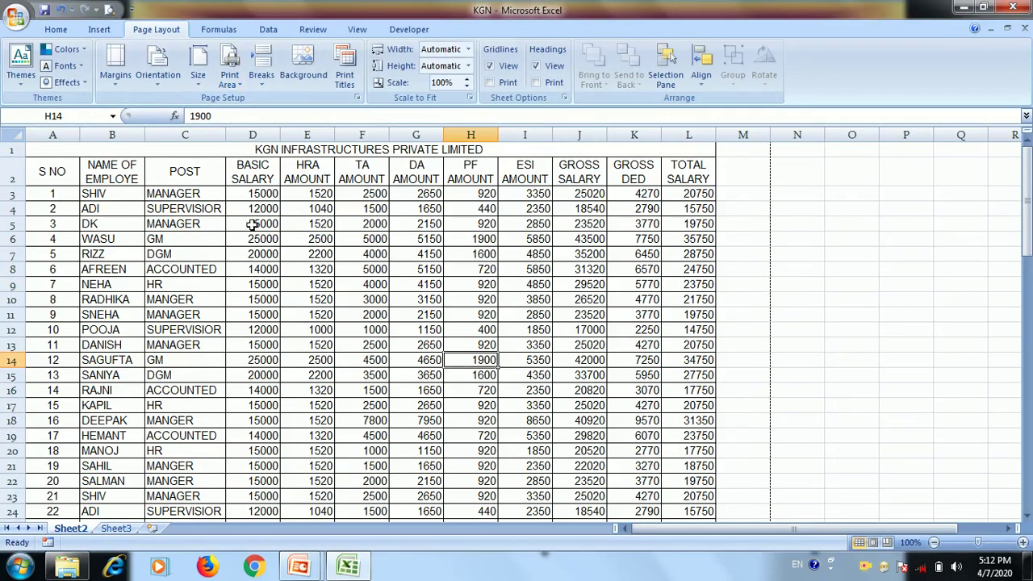
Step: Choose A4 (8.27" x 11.69") as the paper size
left_click(198, 84)
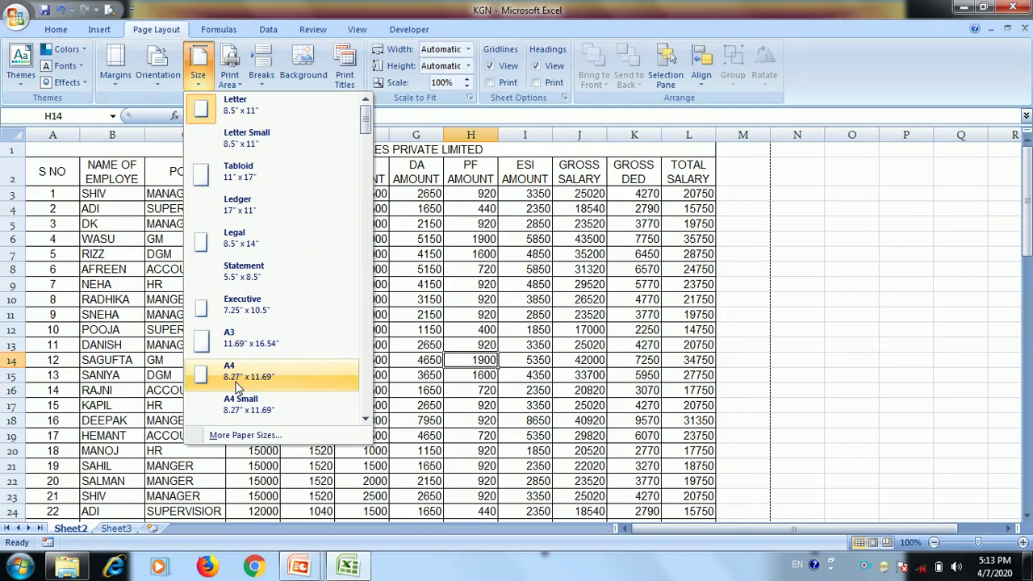
left_click(237, 387)
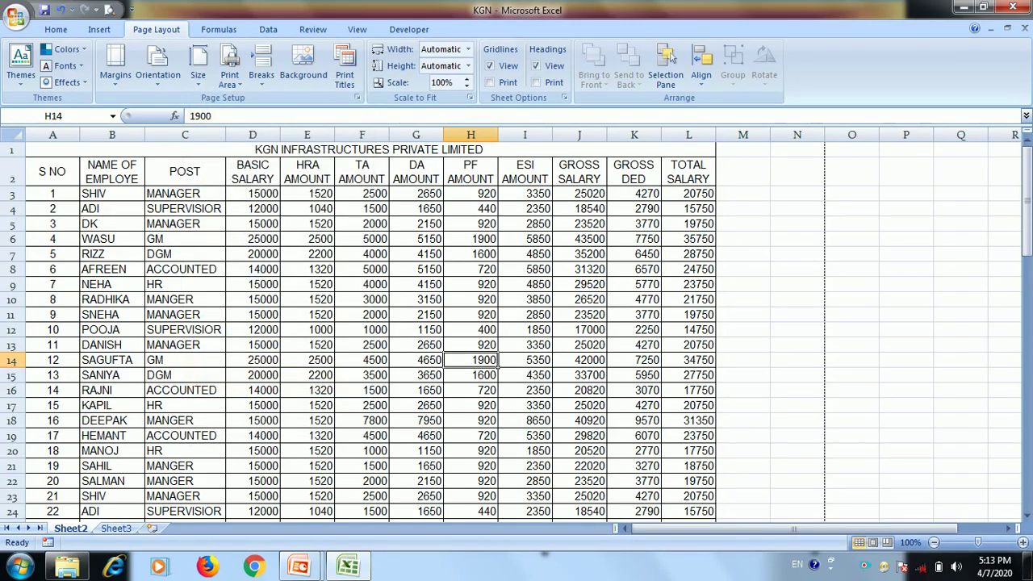
Step: Open the A4 print preview and turn on Show Margins, toggling it off and back on
left_click(13, 24)
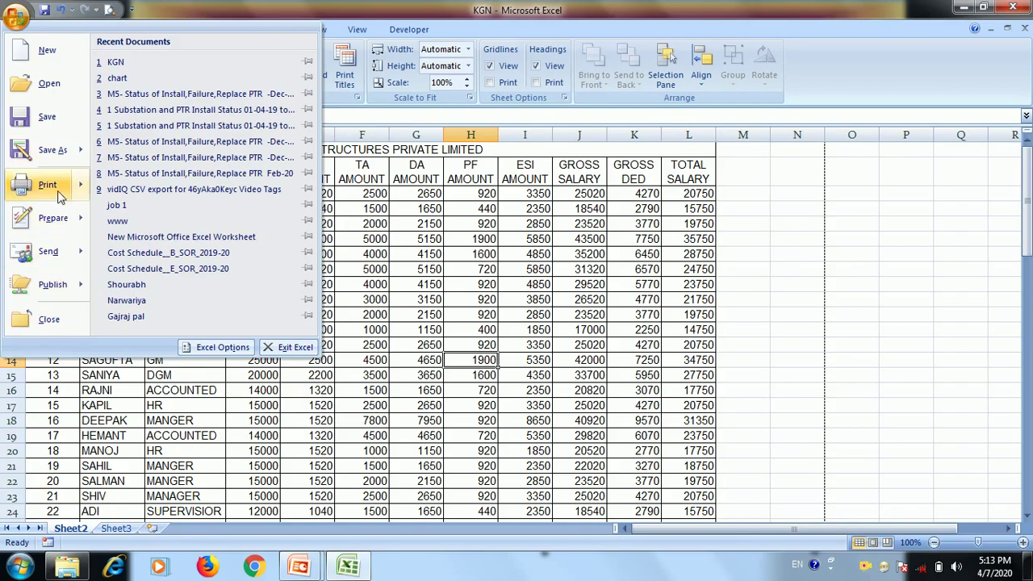
mouse_move(63, 186)
left_click(185, 158)
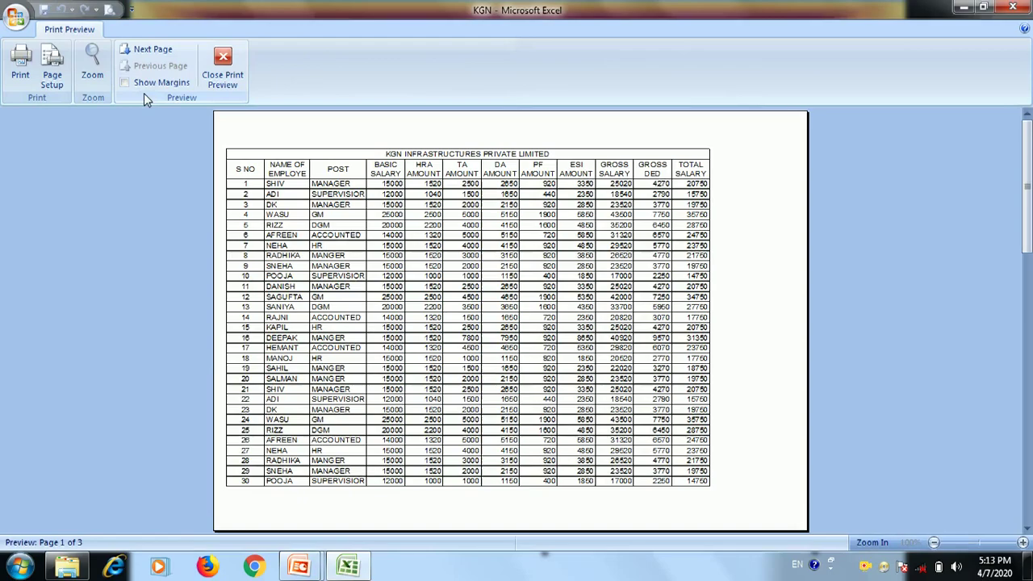
left_click(144, 86)
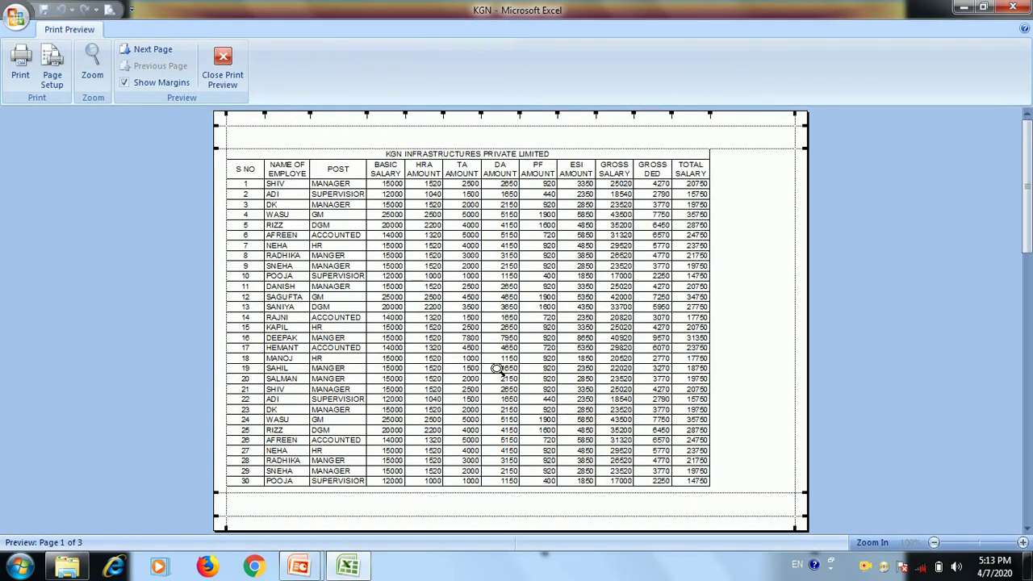
left_click(153, 87)
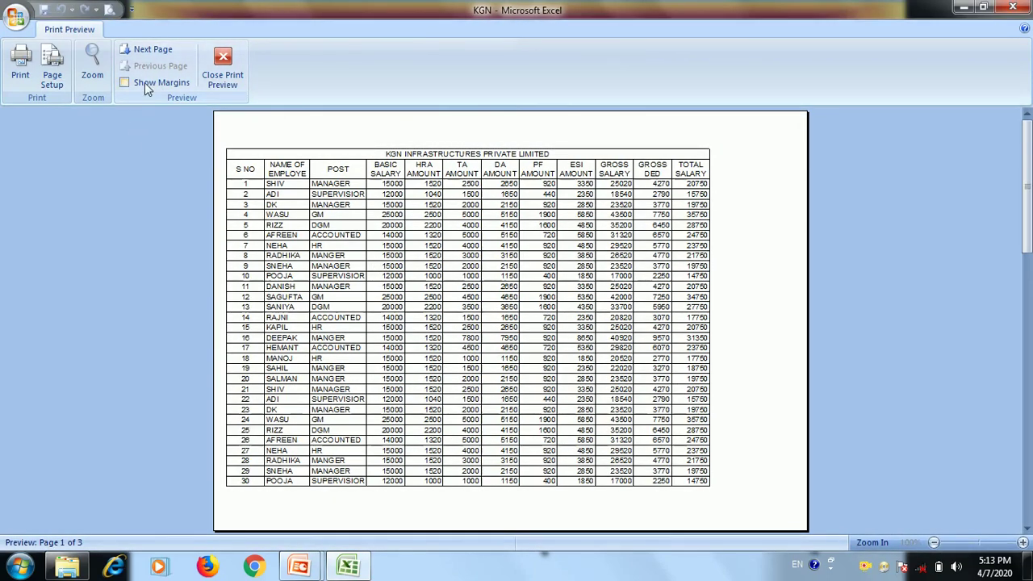
left_click(145, 81)
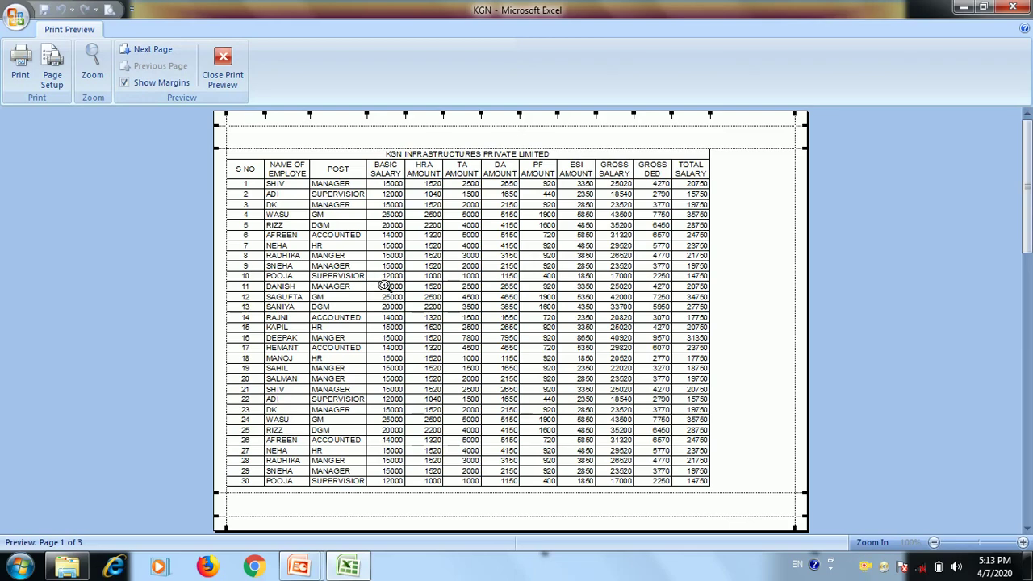
Step: Drag the margins: left to 0.46 inches, top higher, bottom lower so page 1 reaches row 36
left_click_drag(234, 148, 258, 149)
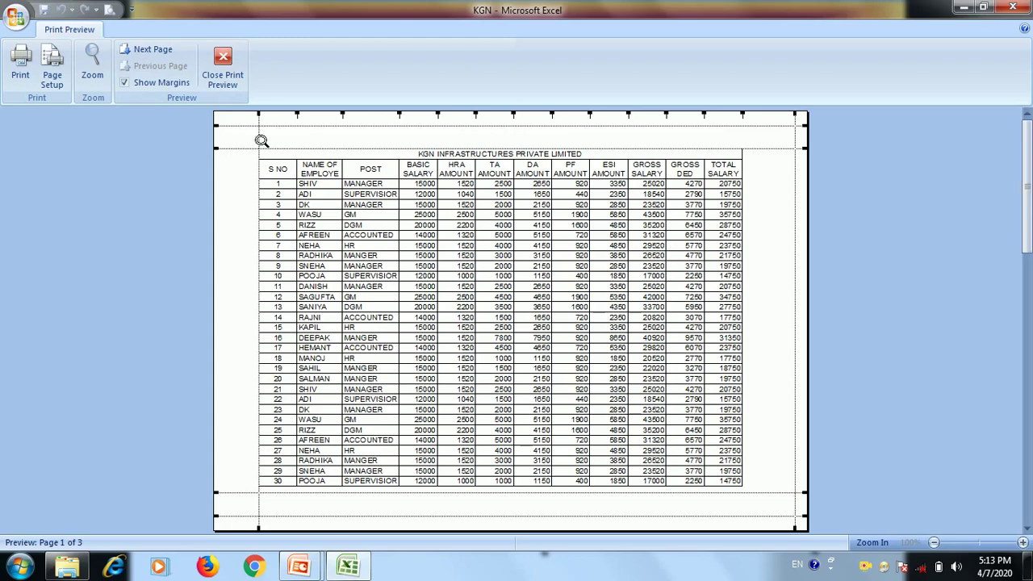
left_click_drag(259, 138, 238, 141)
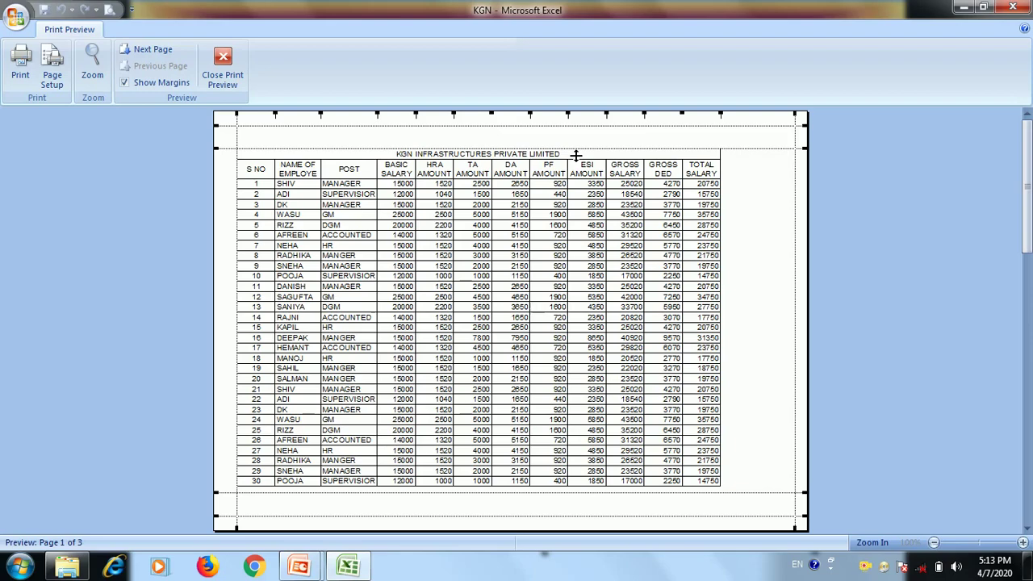
left_click_drag(575, 155, 578, 126)
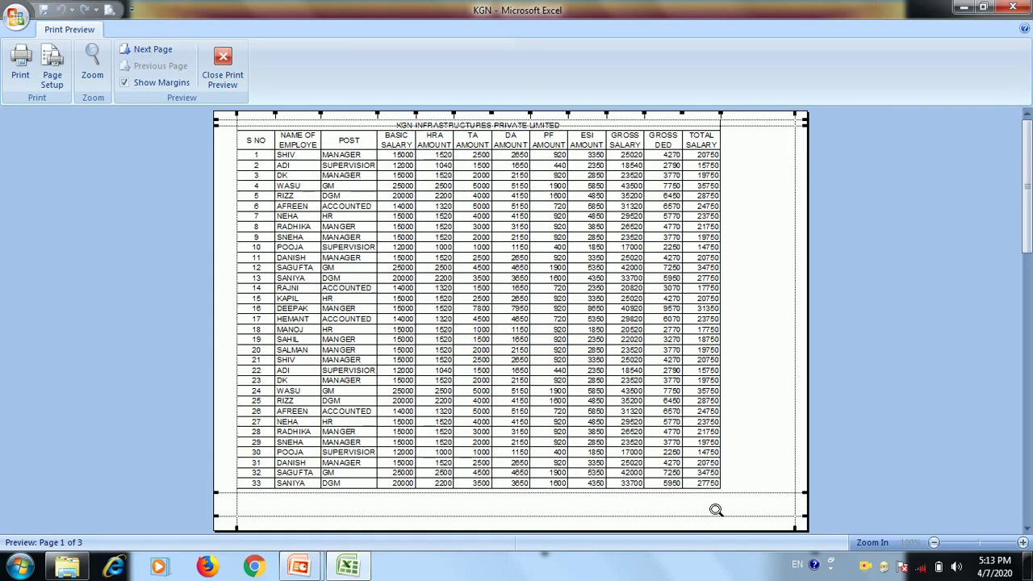
left_click_drag(727, 499, 723, 535)
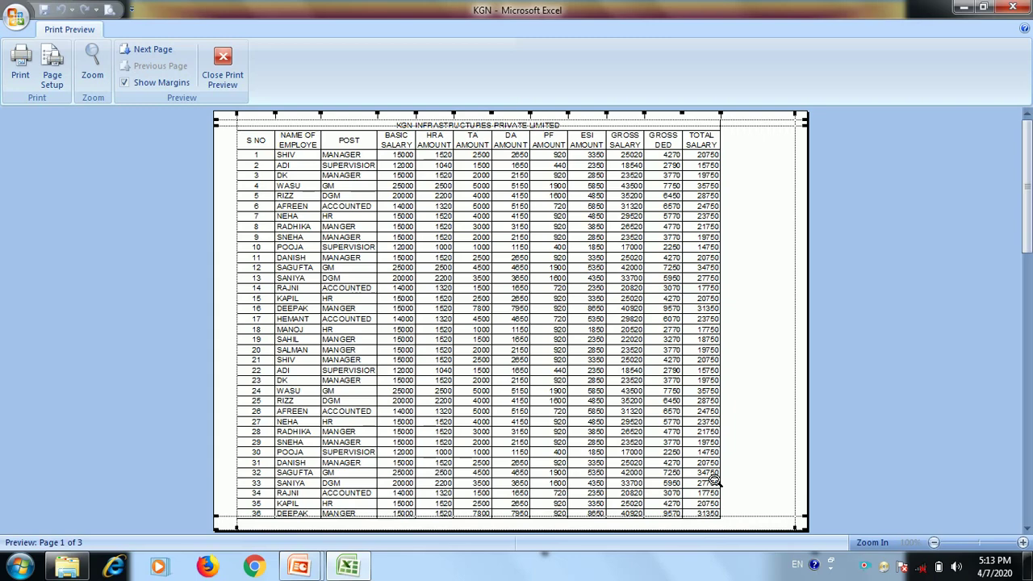
Step: Scroll through the remaining preview pages, then close Print Preview
scroll(715, 480, "down", 1)
scroll(715, 481, "down", 1)
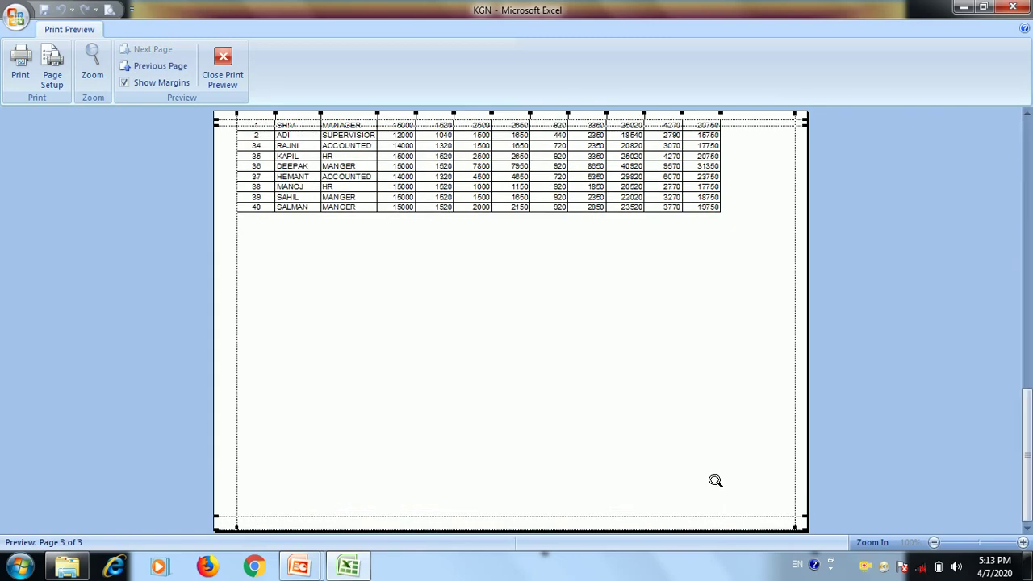
scroll(715, 481, "up", 2)
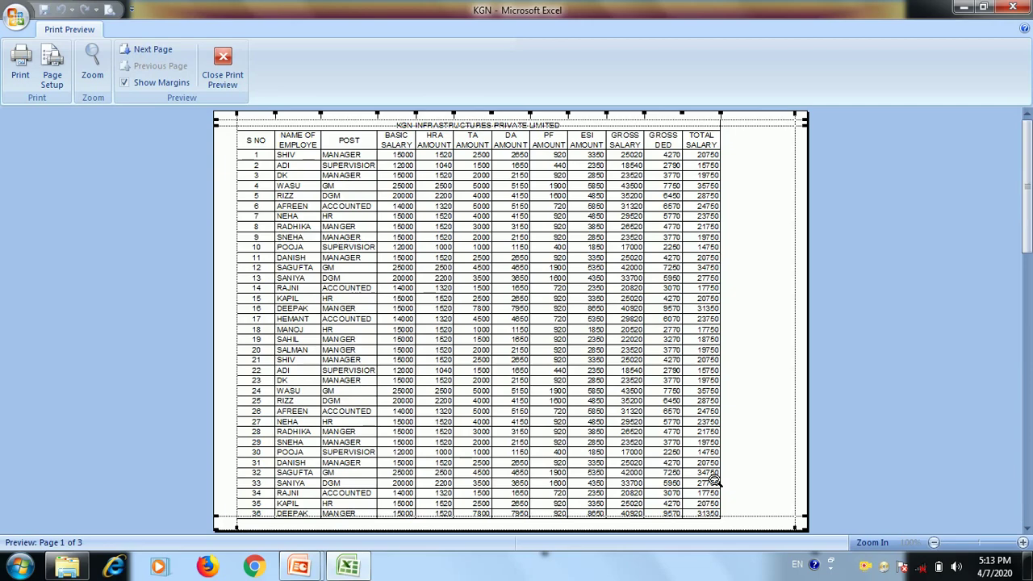
scroll(568, 475, "down", 1)
scroll(571, 466, "down", 1)
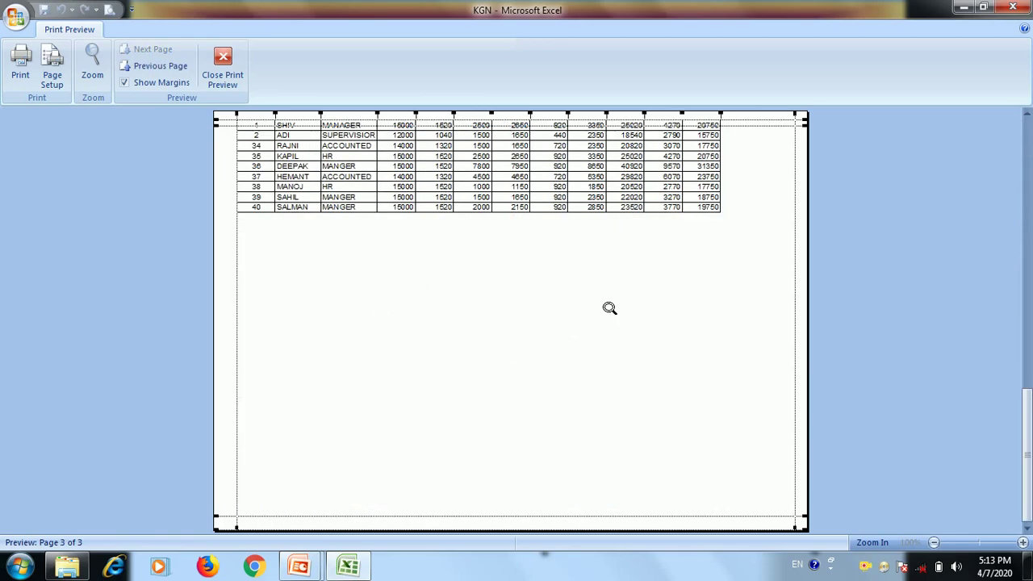
scroll(583, 320, "up", 2)
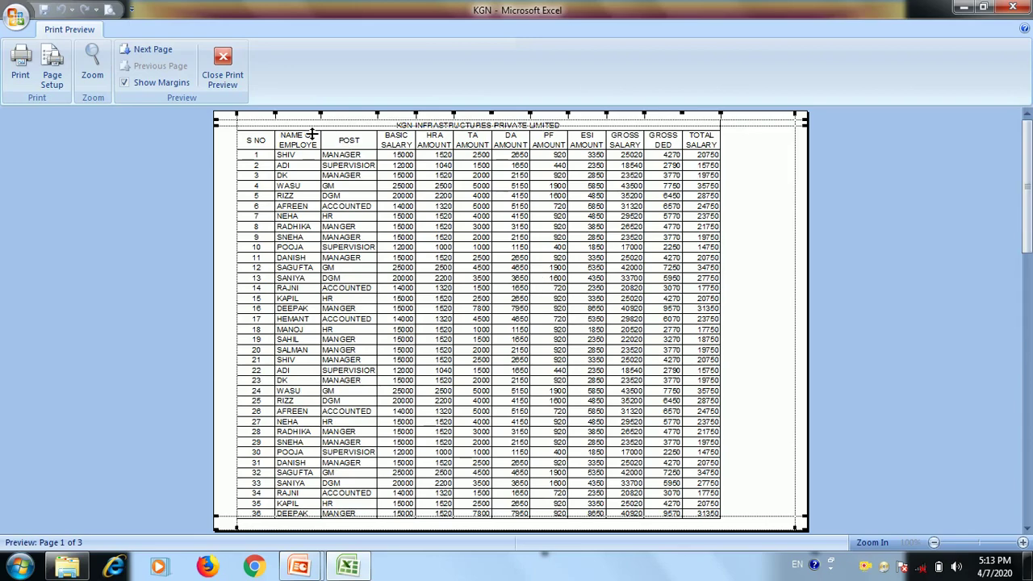
left_click(216, 83)
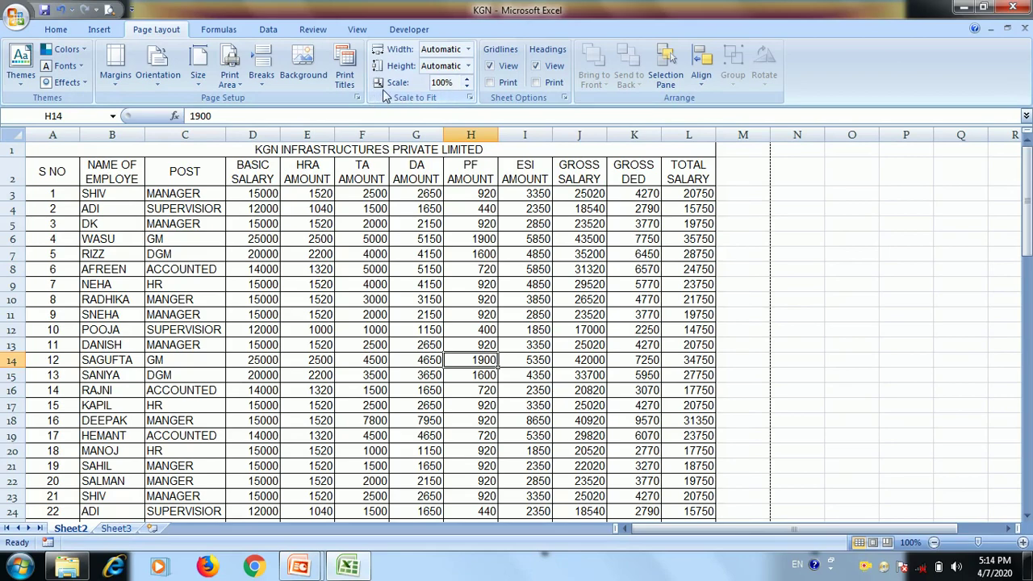
Step: Reduce the print scale to 90% and open the print preview
left_click(467, 86)
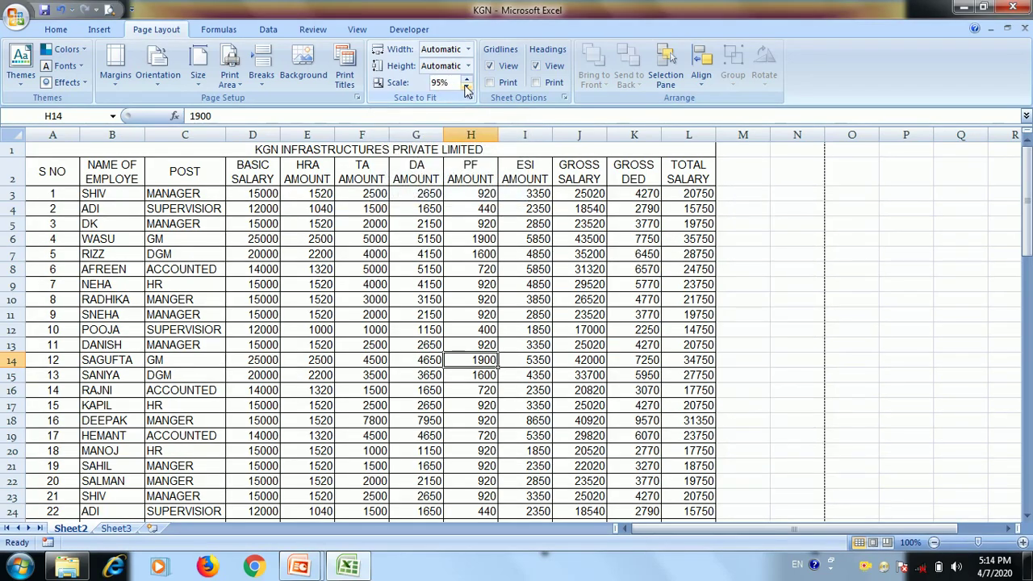
left_click(466, 86)
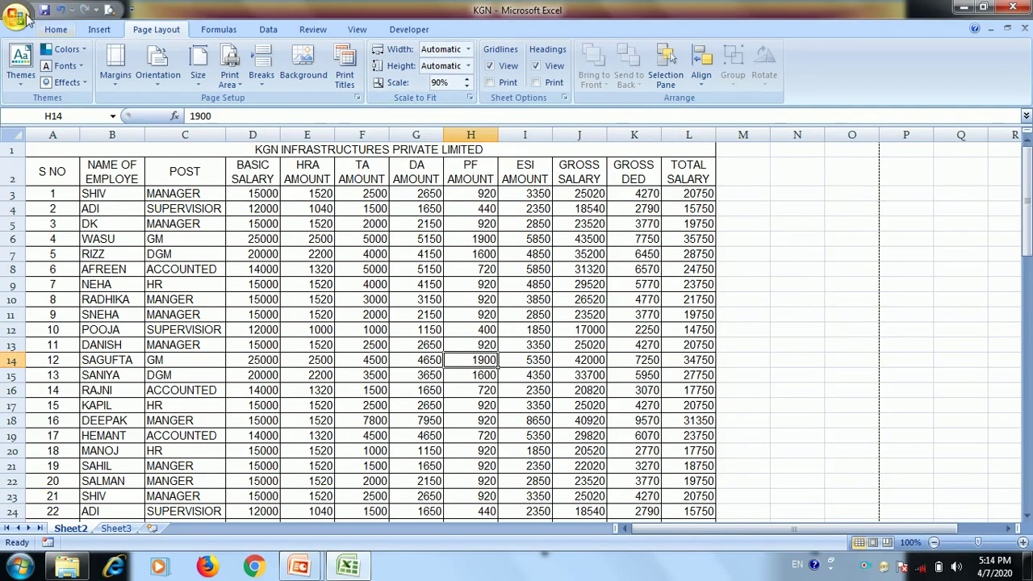
left_click(27, 19)
mouse_move(48, 184)
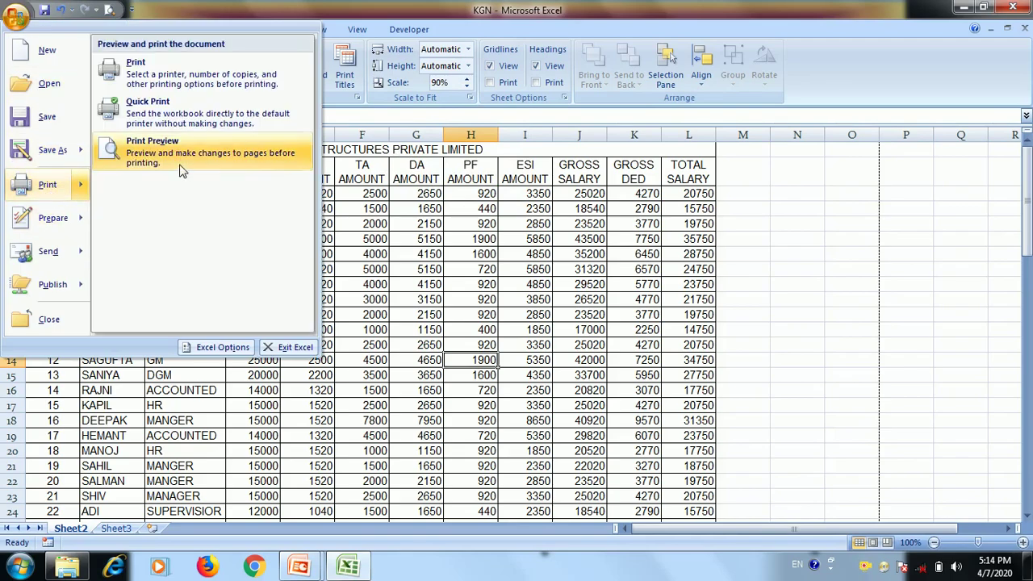
left_click(181, 153)
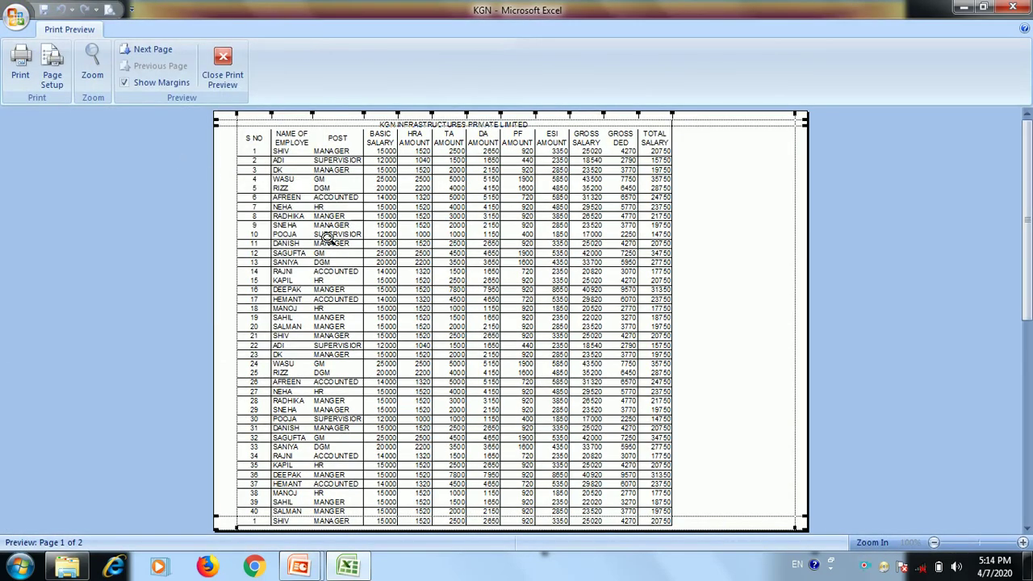
Step: Check the two preview pages and close the preview
scroll(327, 238, "down", 1)
scroll(327, 238, "up", 1)
scroll(327, 238, "down", 1)
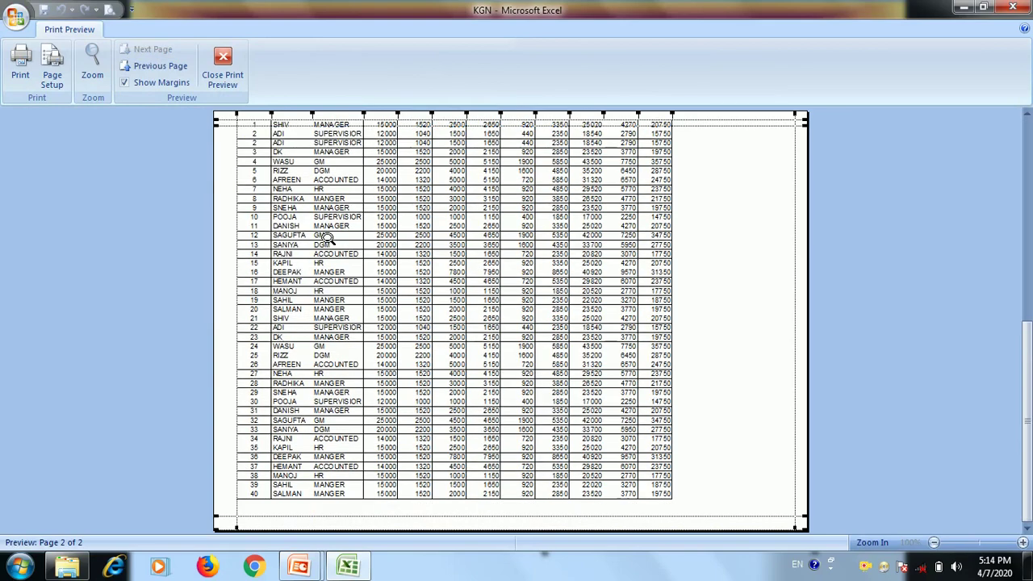
scroll(327, 238, "up", 1)
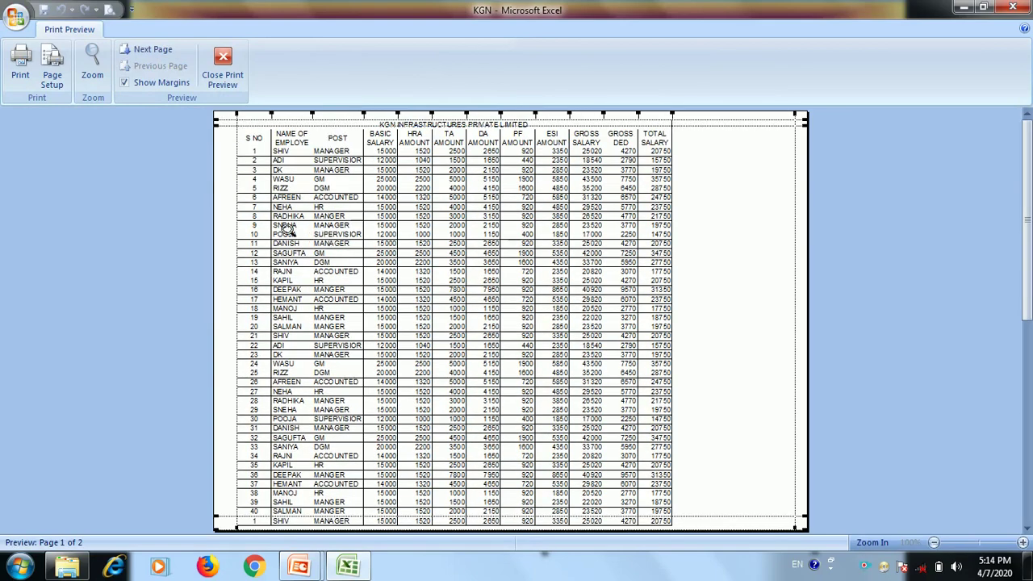
left_click(223, 68)
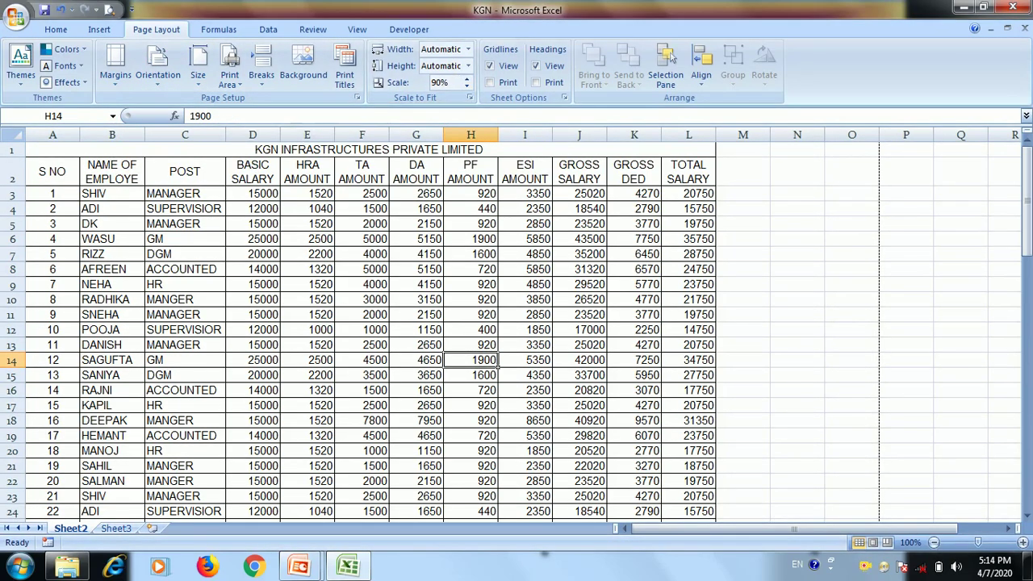
Step: Set the print area to A1:L12, covering the title, column headers and first ten employees
left_click(272, 317)
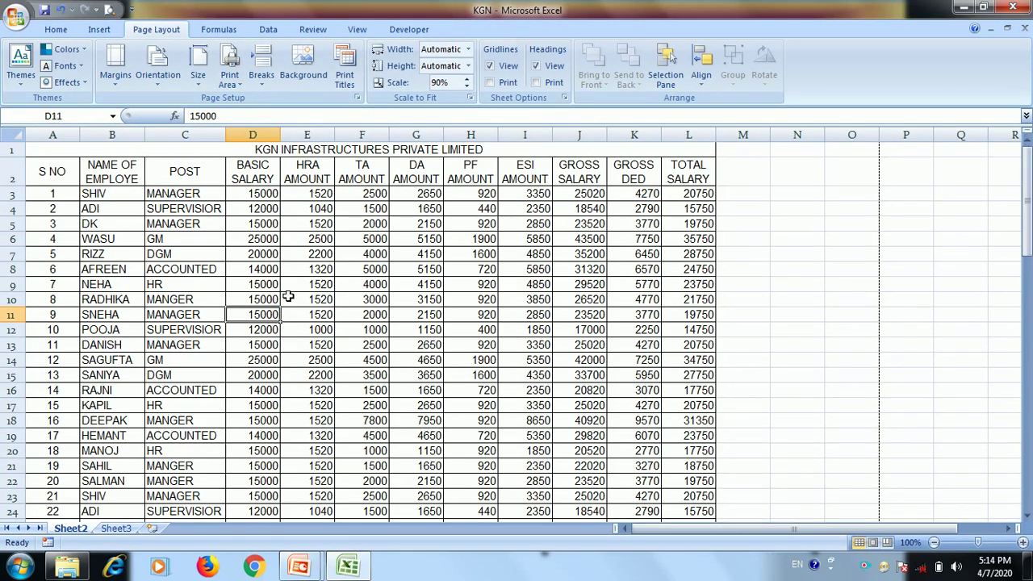
scroll(288, 298, "down", 2)
scroll(288, 299, "down", 2)
scroll(288, 299, "up", 2)
scroll(288, 298, "up", 2)
left_click_drag(231, 150, 214, 333)
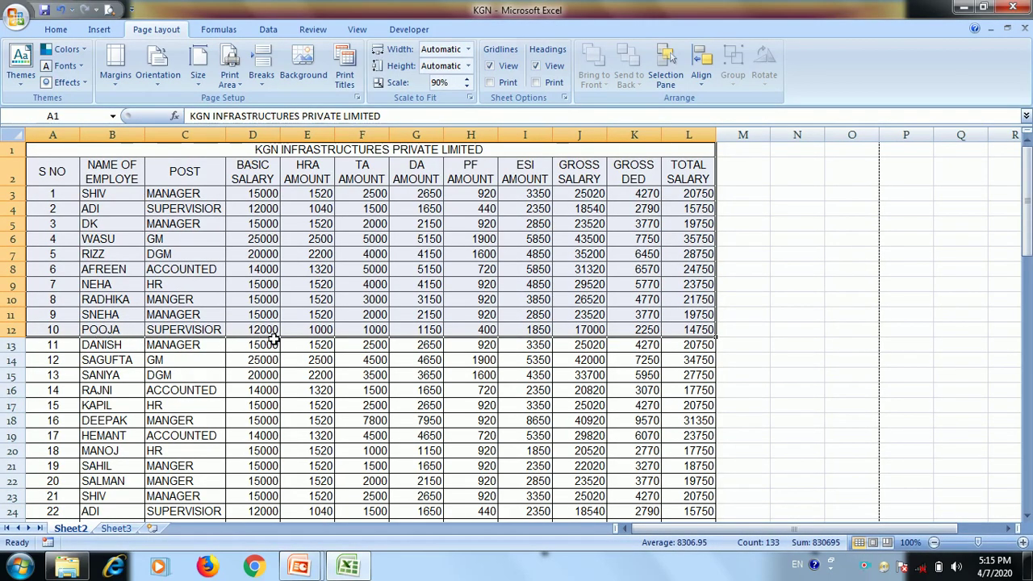
left_click(229, 77)
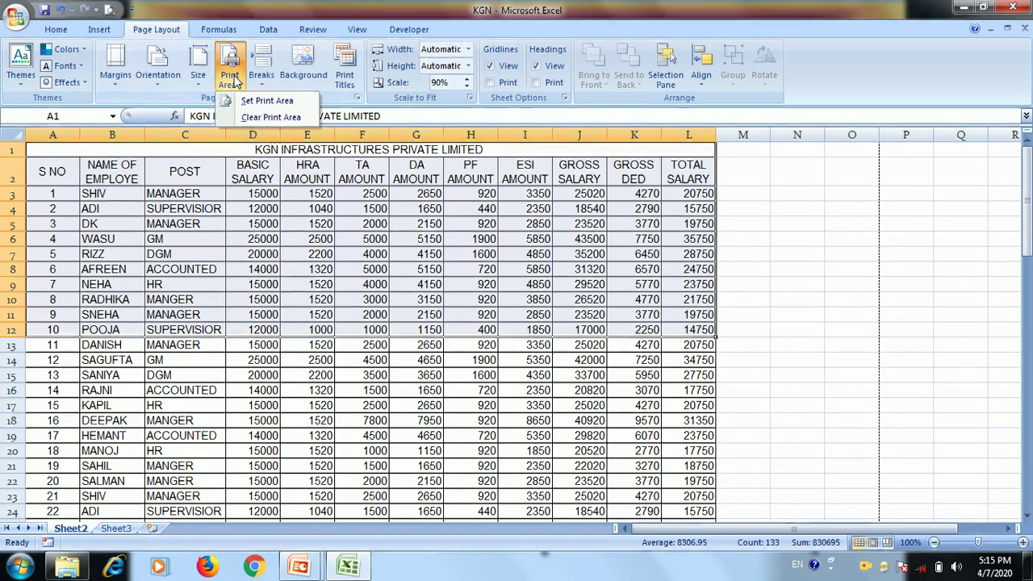
left_click(250, 102)
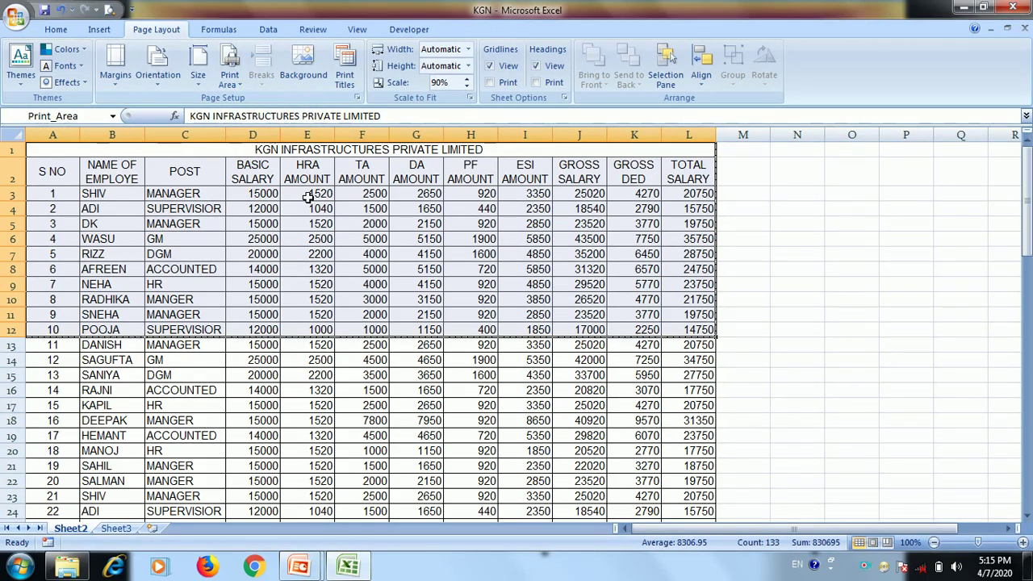
left_click(292, 375)
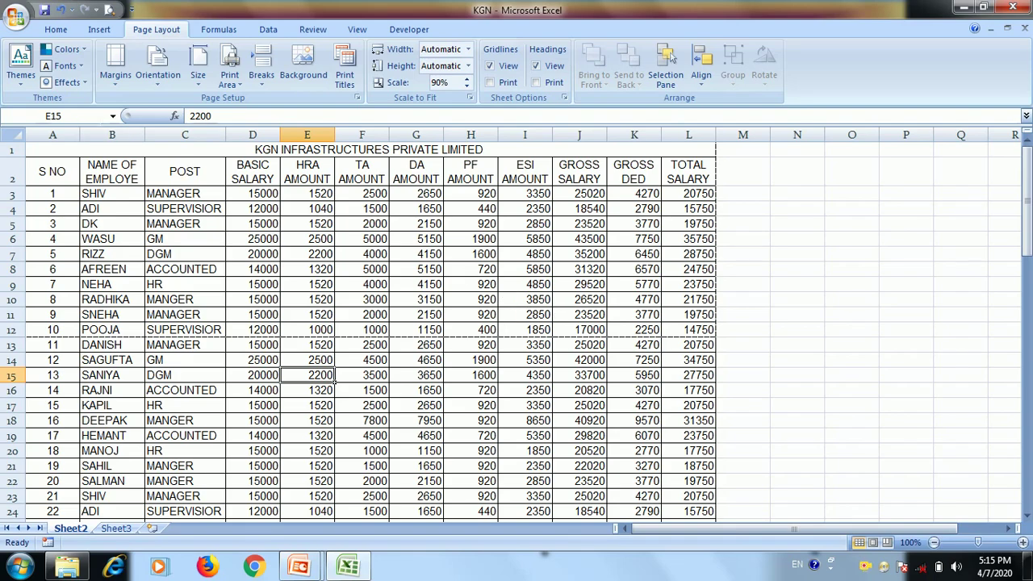
left_click(16, 19)
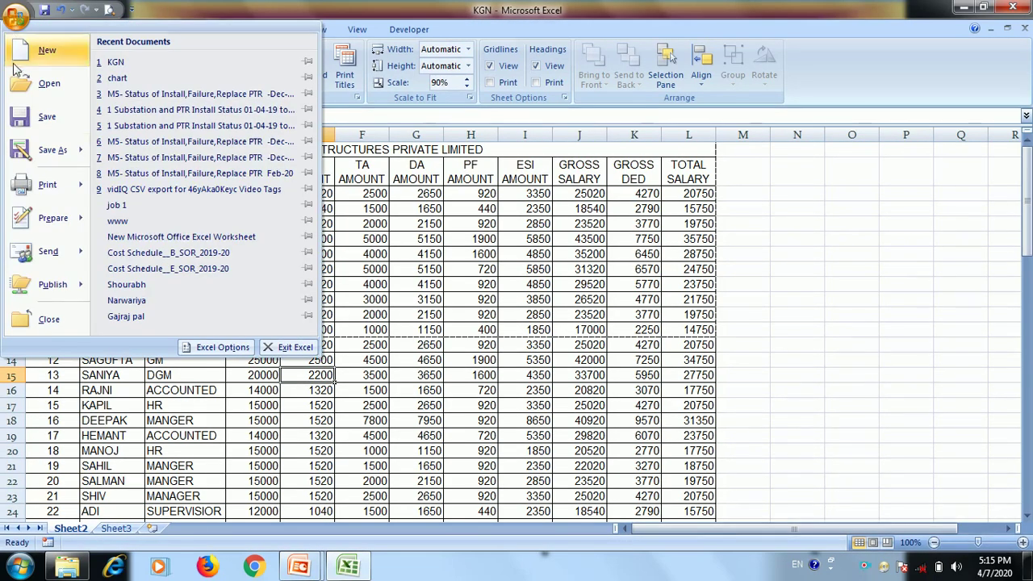
mouse_move(73, 185)
left_click(141, 153)
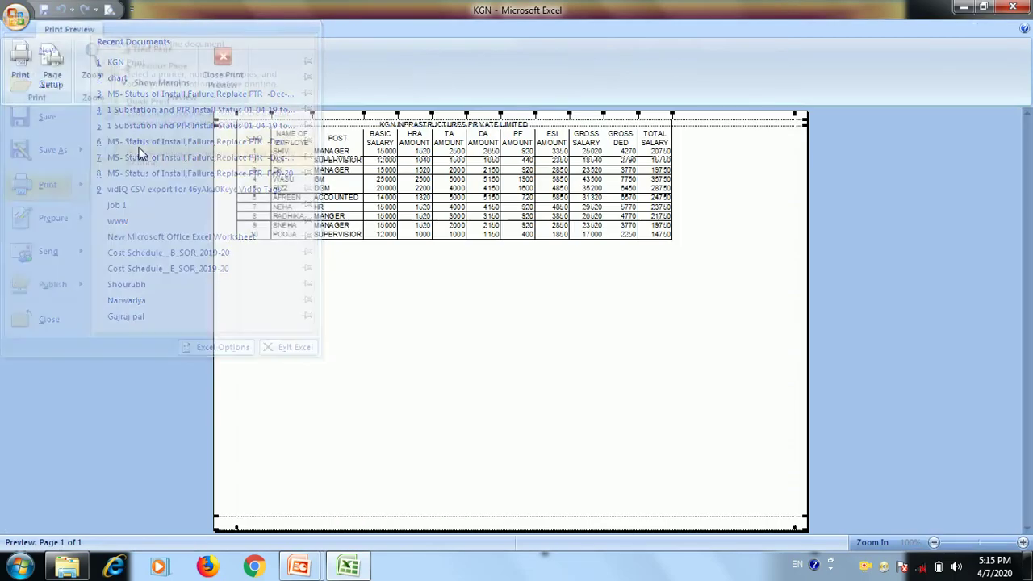
left_click(485, 213)
left_click(450, 201)
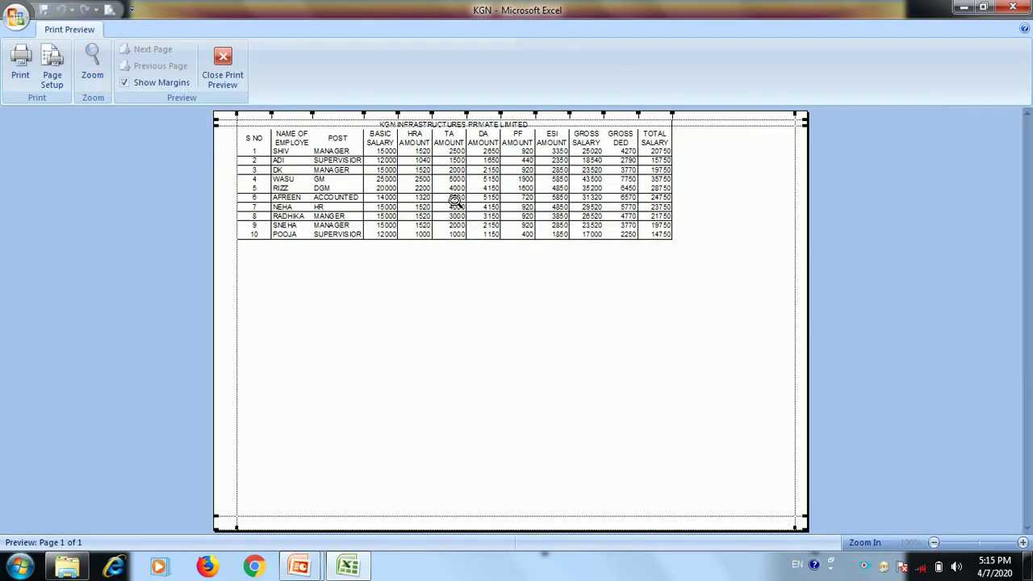
left_click(260, 237)
scroll(251, 256, "up", 2)
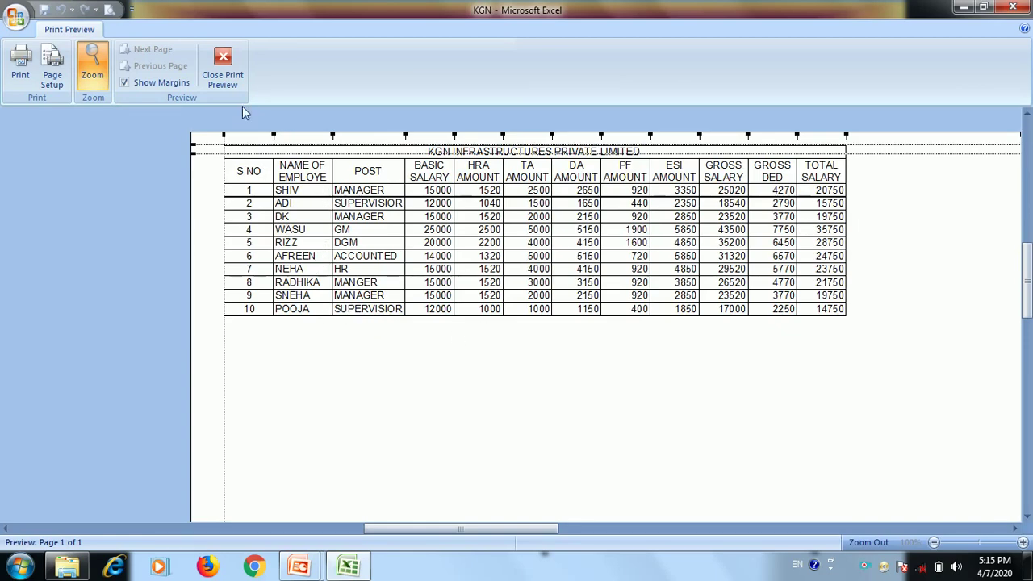
left_click(223, 69)
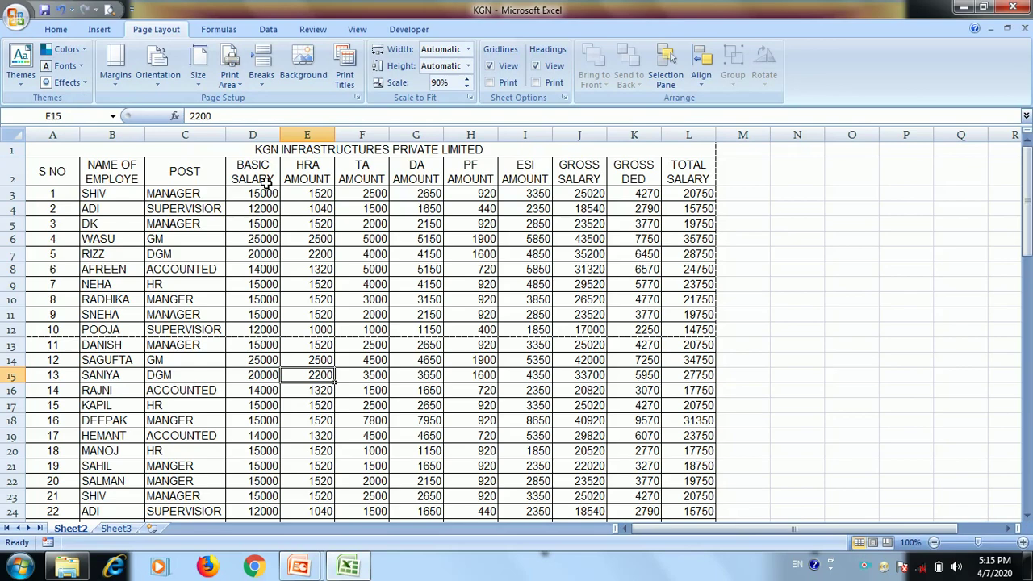
Step: Clear the print area and remove Print Preview from the Quick Access Toolbar
left_click(238, 84)
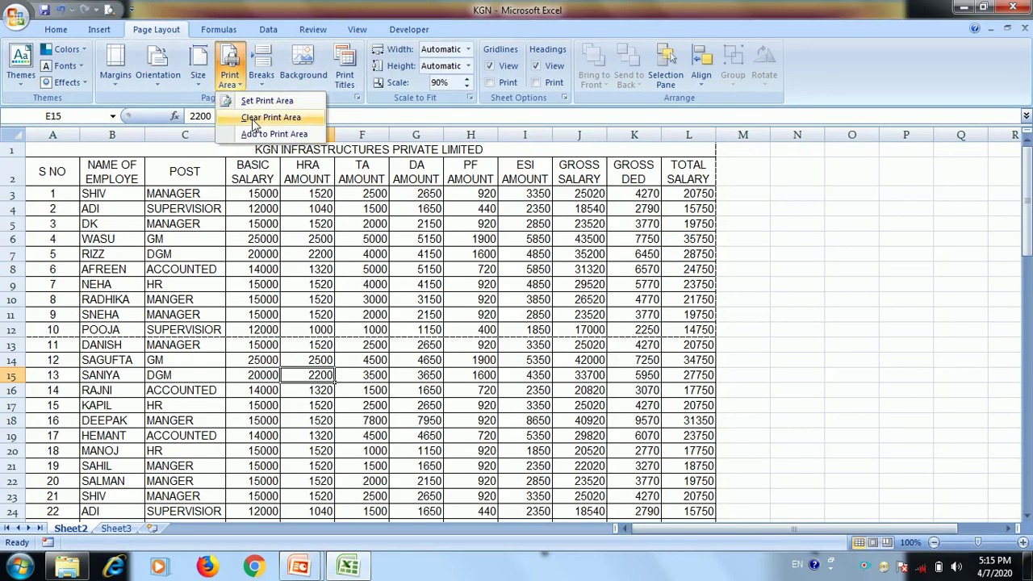
left_click(257, 120)
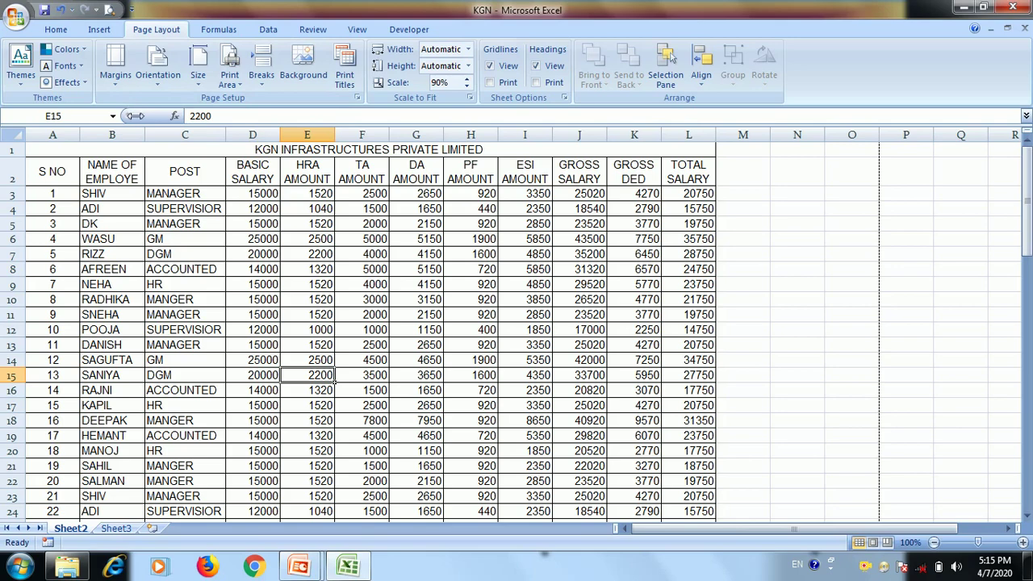
left_click(134, 8)
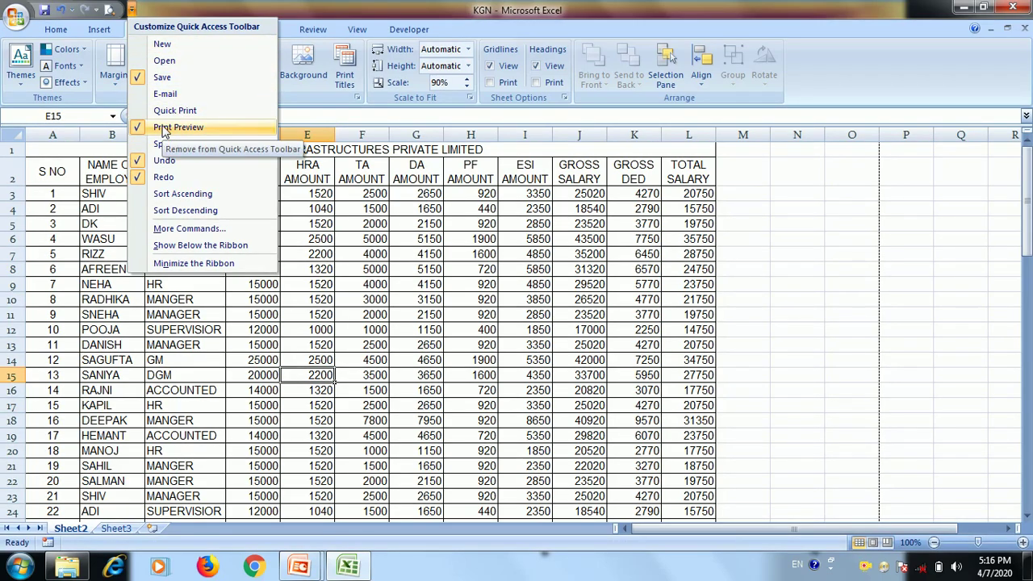
left_click(163, 130)
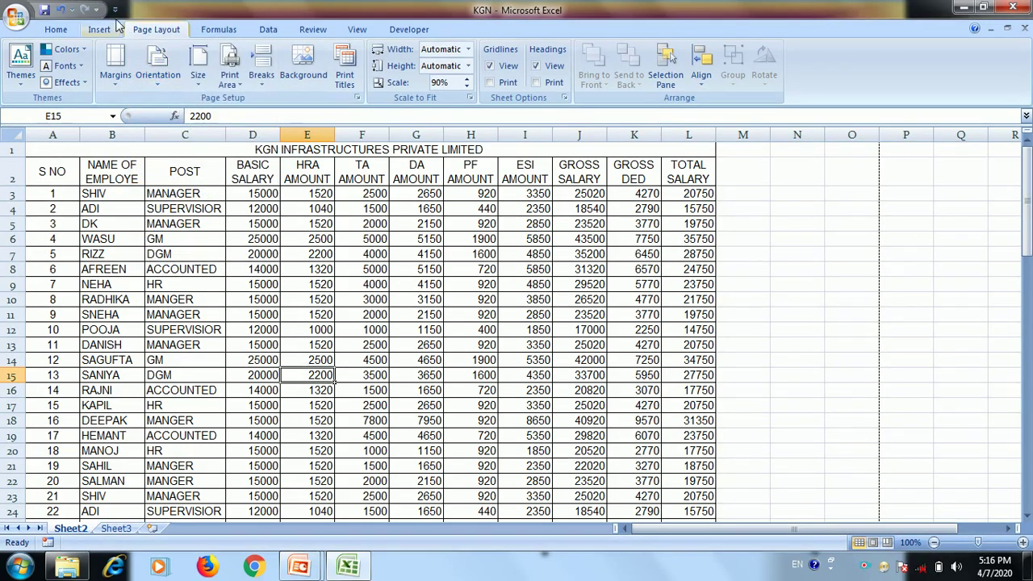
Step: Re-add Print Preview to the Quick Access Toolbar and check the Breaks options without changing anything
left_click(115, 8)
left_click(161, 127)
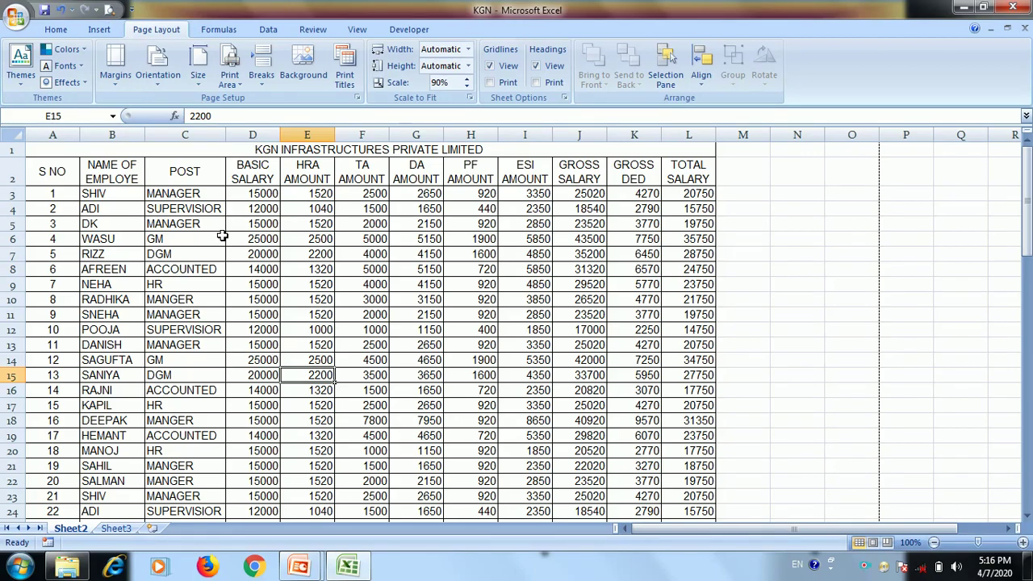
left_click(269, 87)
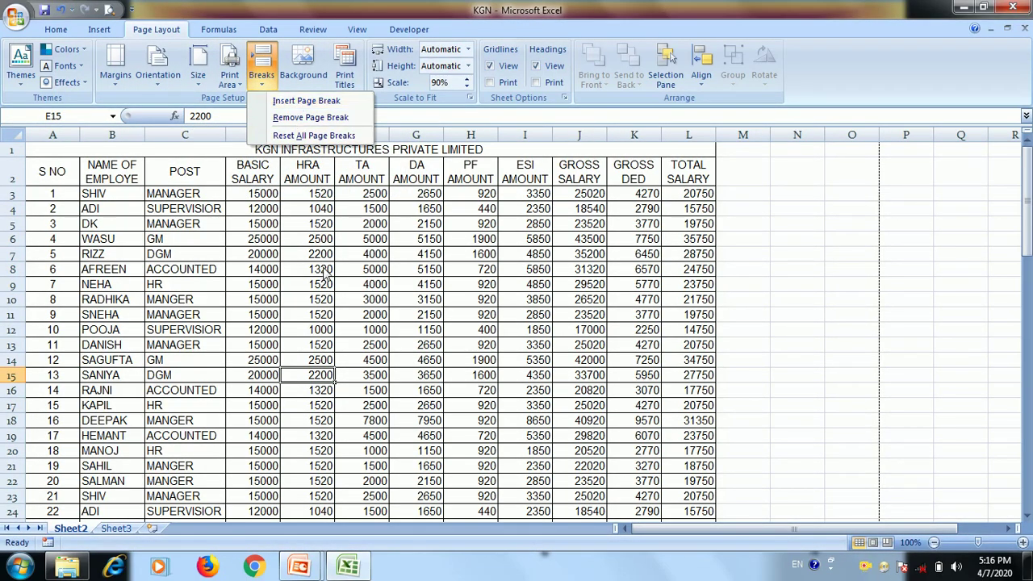
left_click(284, 210)
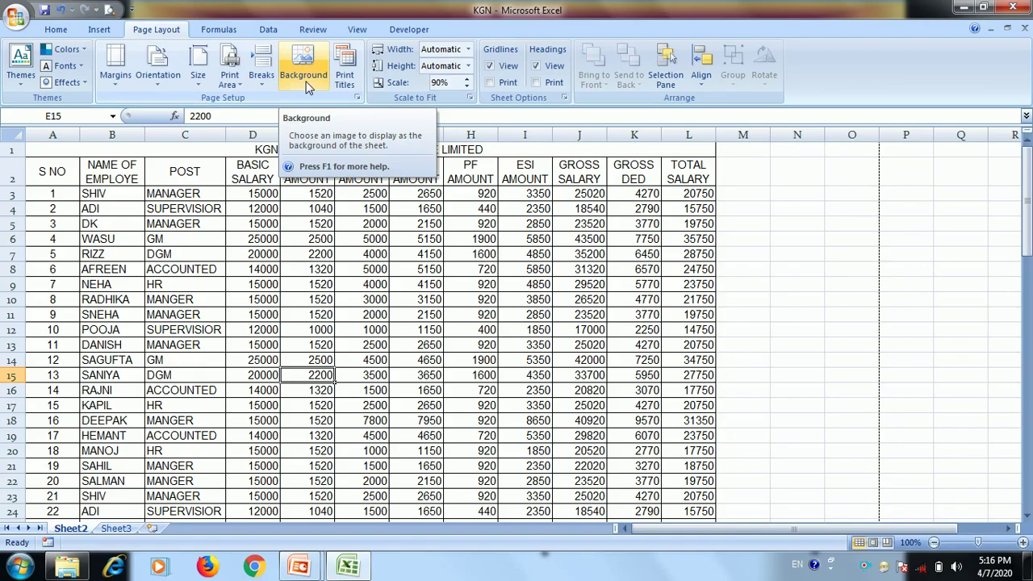
Step: Insert Tulips from Pictures > Sample Pictures as the worksheet background image
scroll(392, 219, "down", 5)
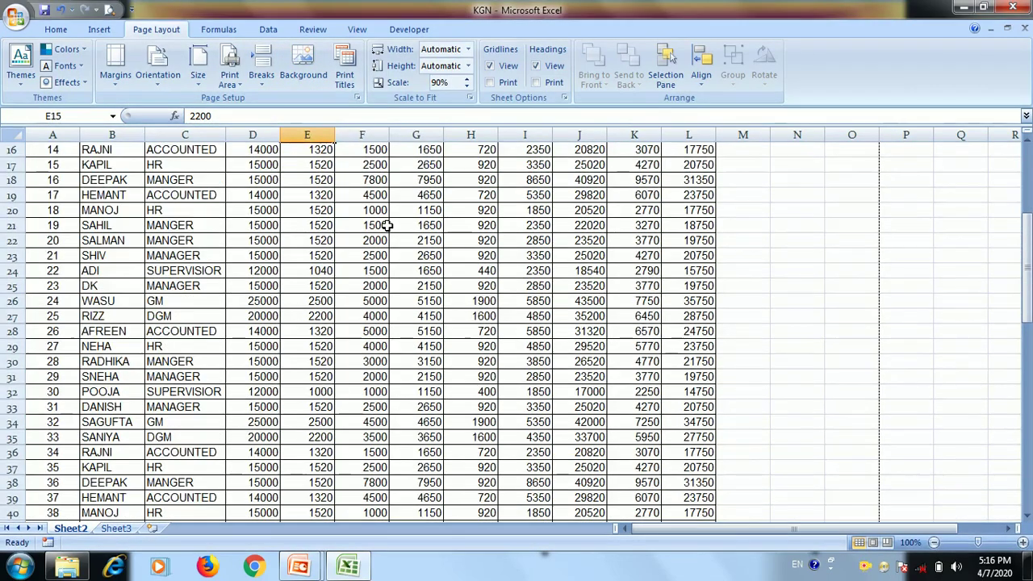
scroll(392, 219, "up", 5)
scroll(388, 225, "down", 3, "ctrl")
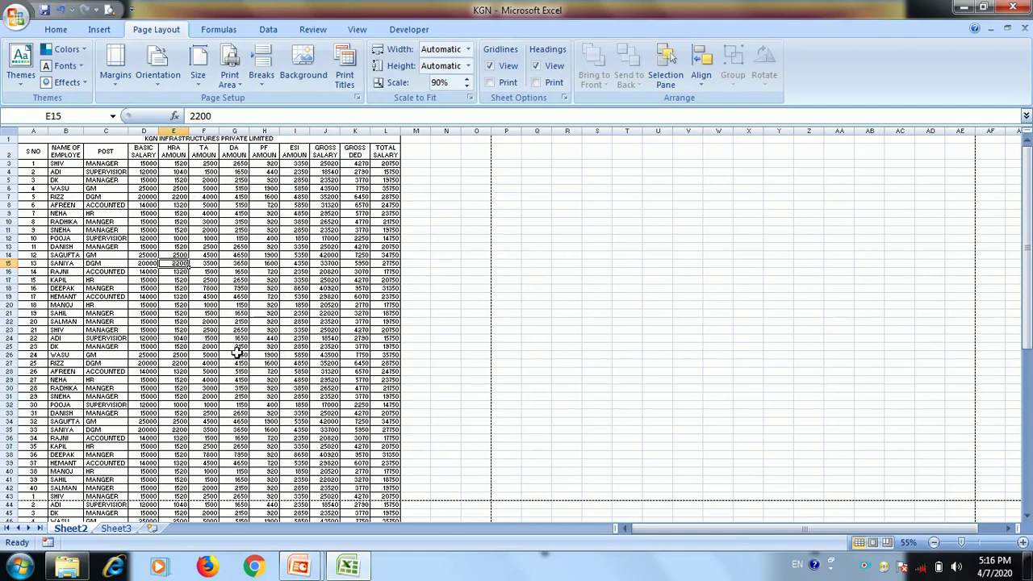
scroll(239, 359, "down", 5)
scroll(239, 359, "up", 5)
left_click(320, 63)
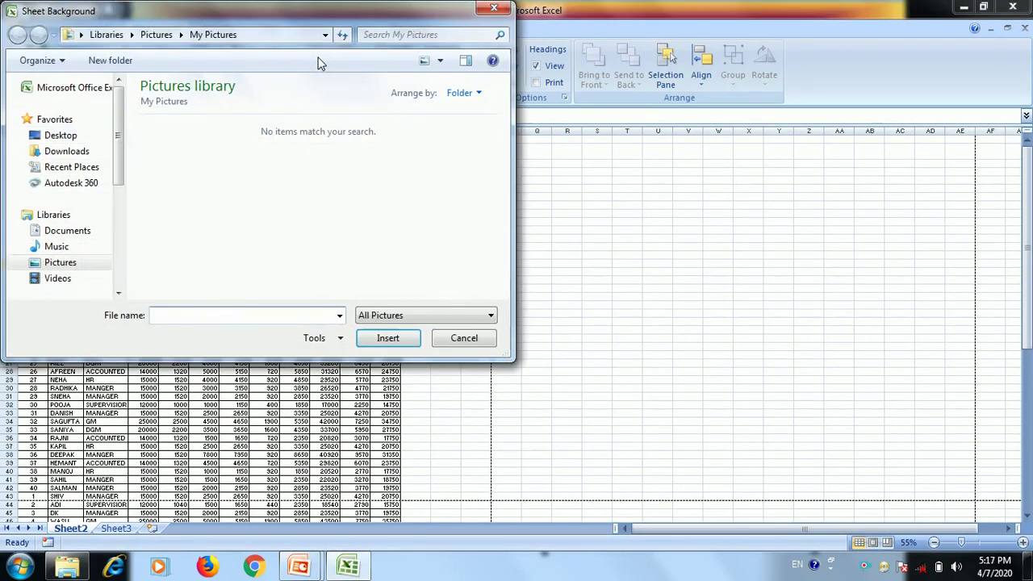
left_click(84, 269)
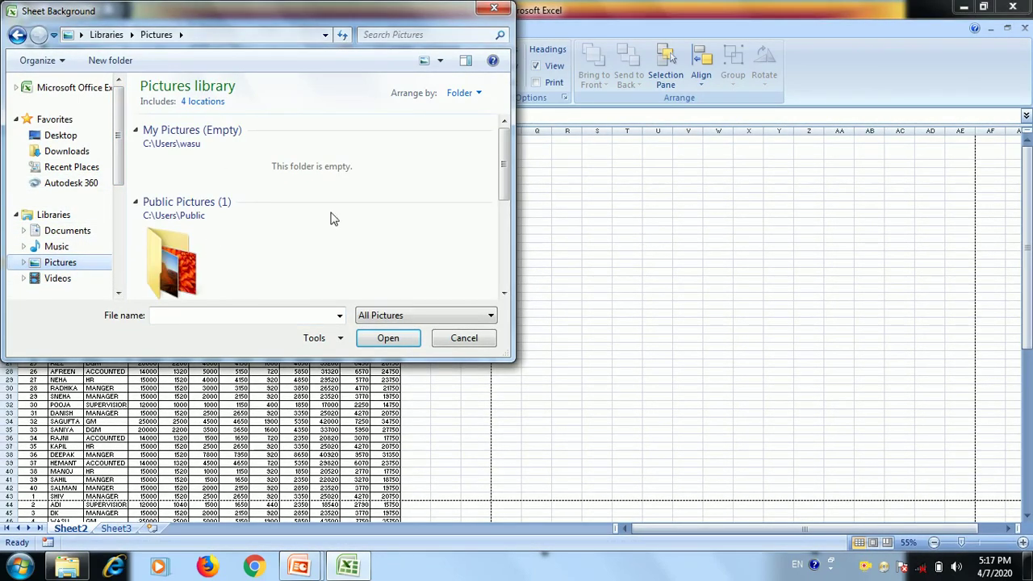
scroll(497, 196, "down", 1)
left_click_drag(498, 197, 493, 231)
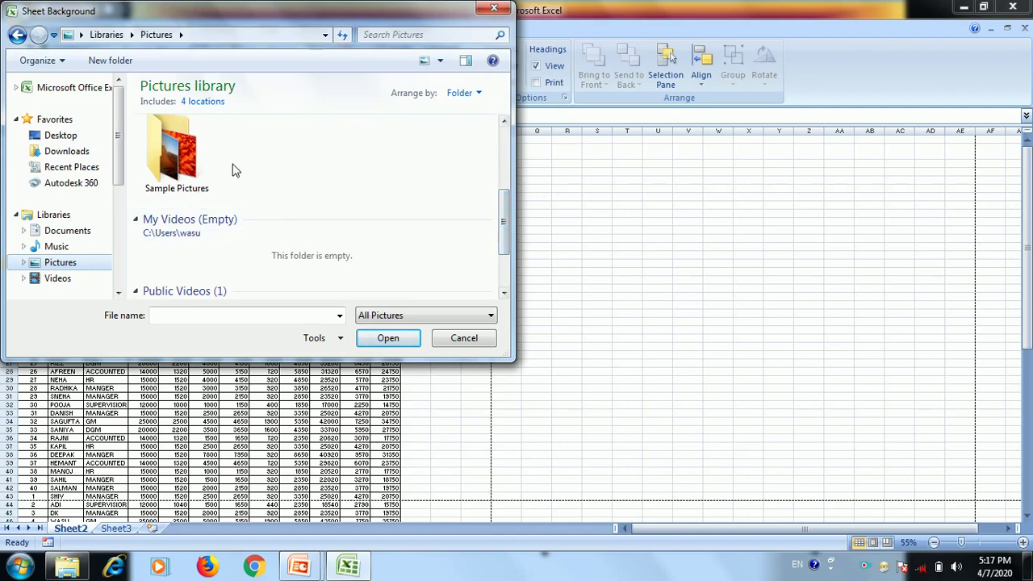
double_click(160, 156)
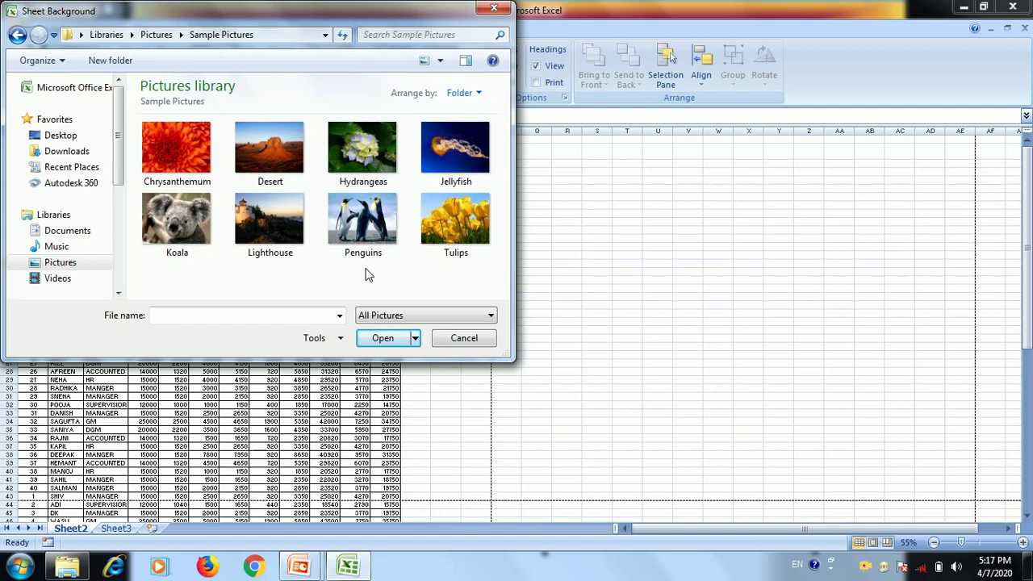
left_click(454, 228)
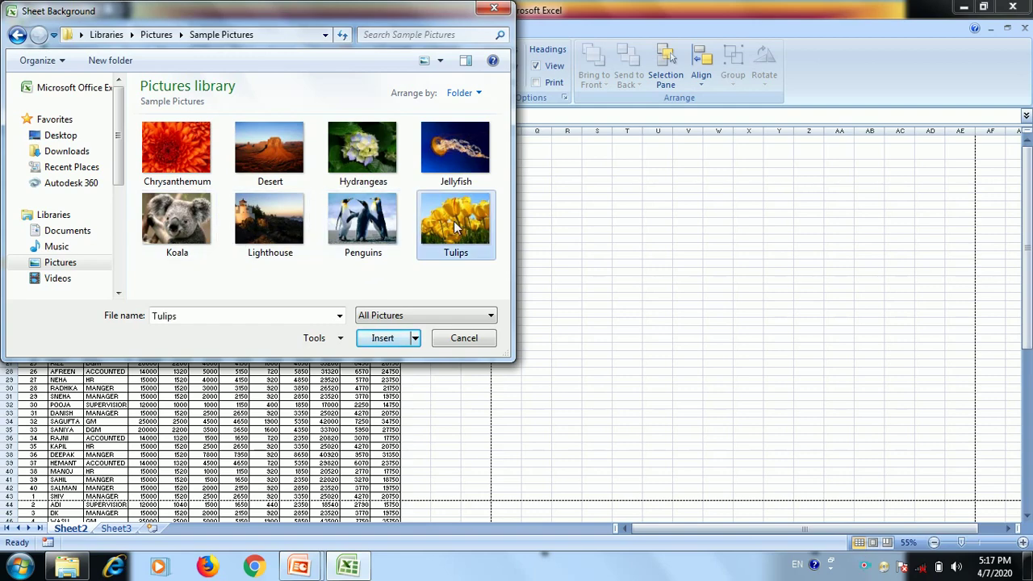
left_click(377, 343)
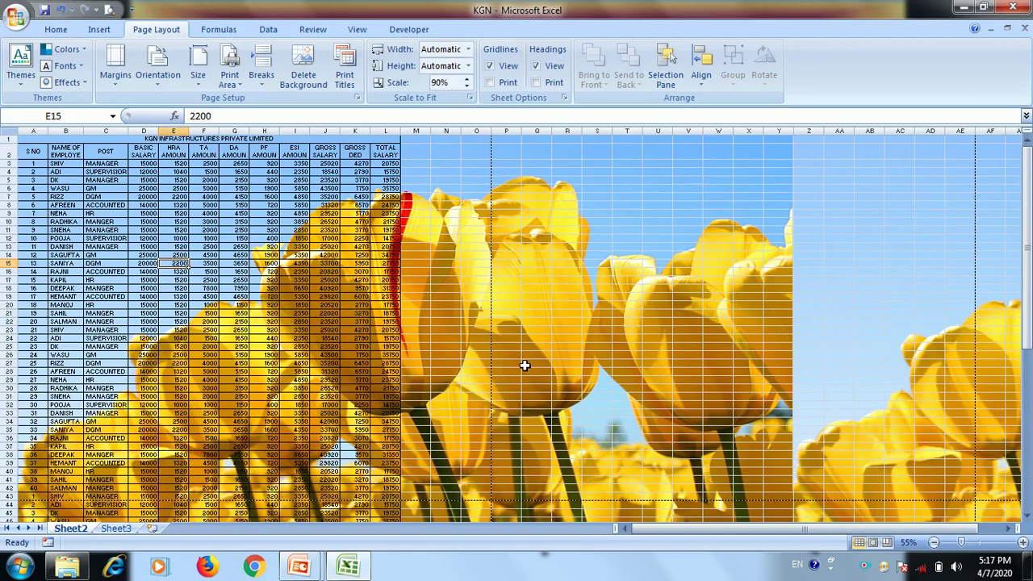
scroll(525, 366, "down", 5)
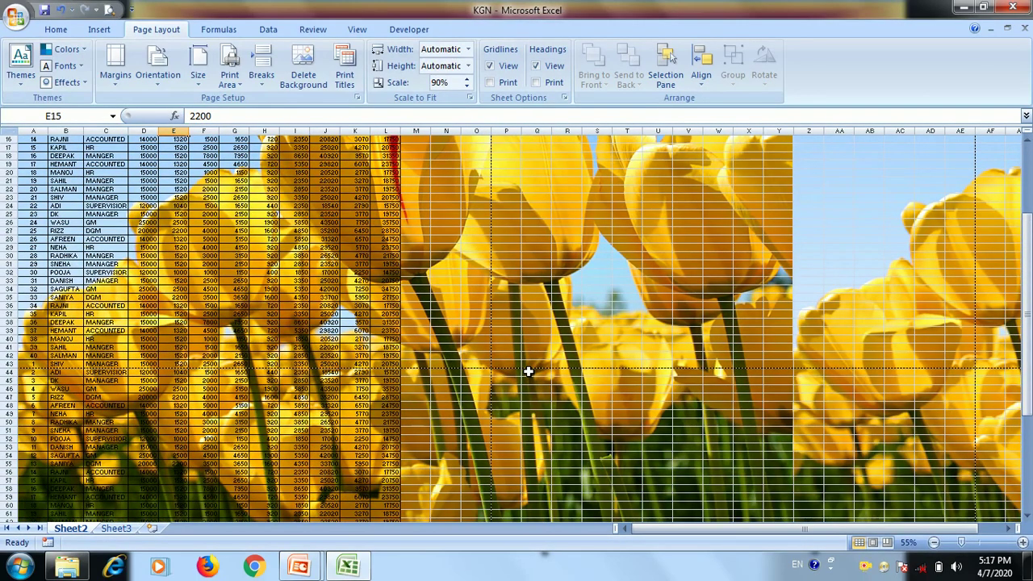
scroll(347, 331, "up", 4)
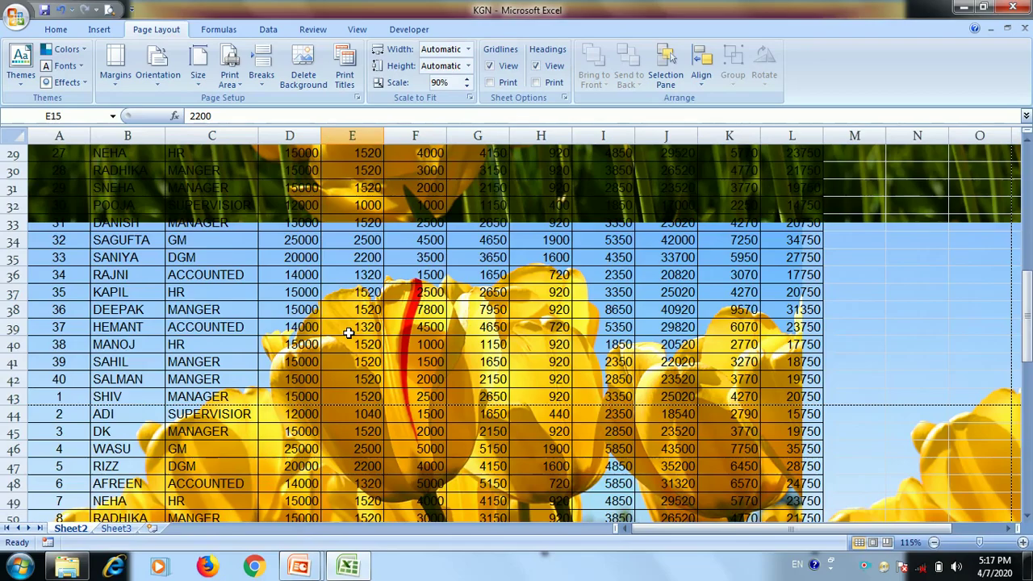
scroll(342, 327, "up", 7)
scroll(342, 327, "up", 3)
scroll(342, 327, "up", 2)
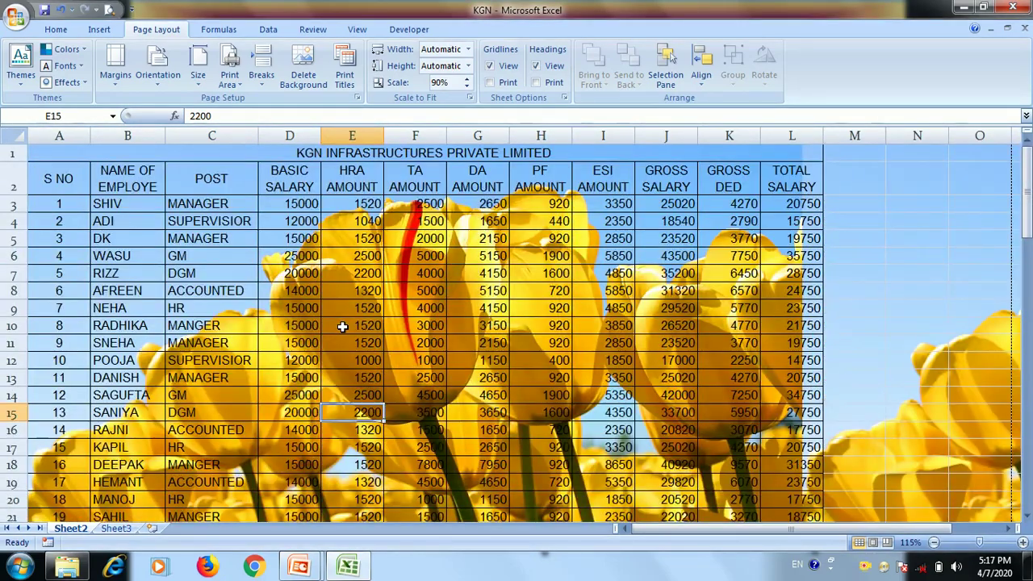
left_click(311, 72)
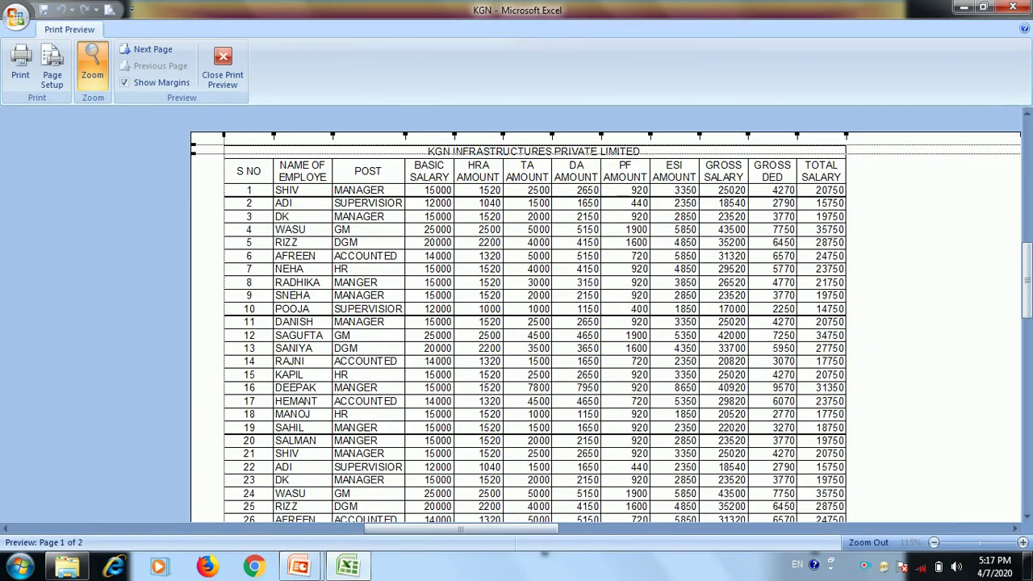
left_click(347, 393)
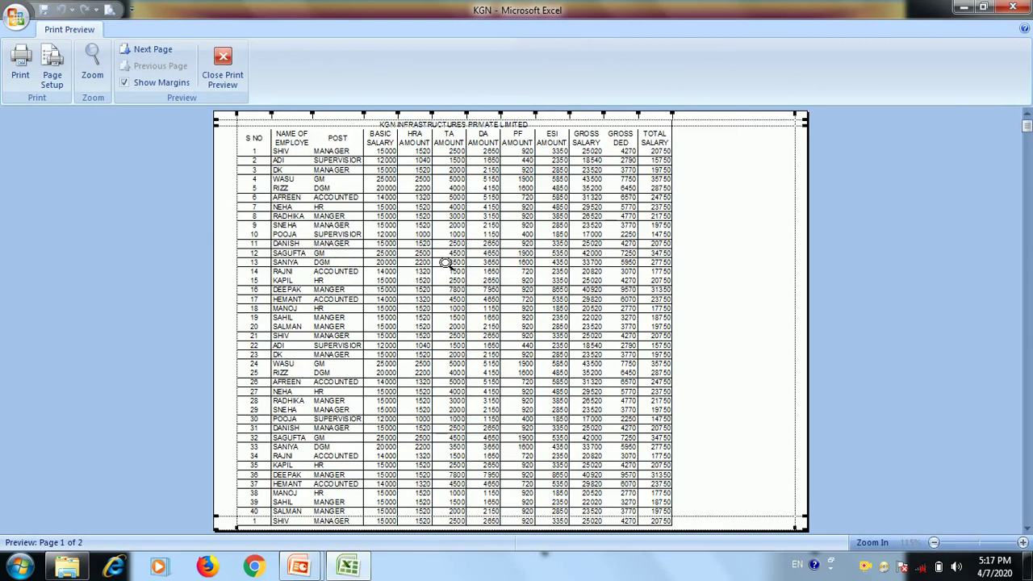
left_click(456, 244)
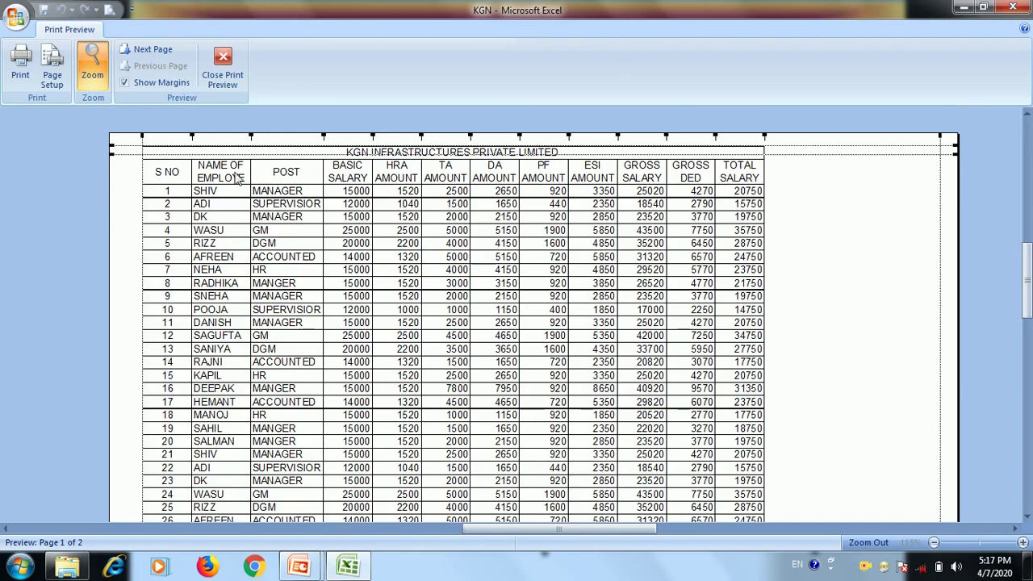
left_click(399, 269)
scroll(387, 252, "down", 1)
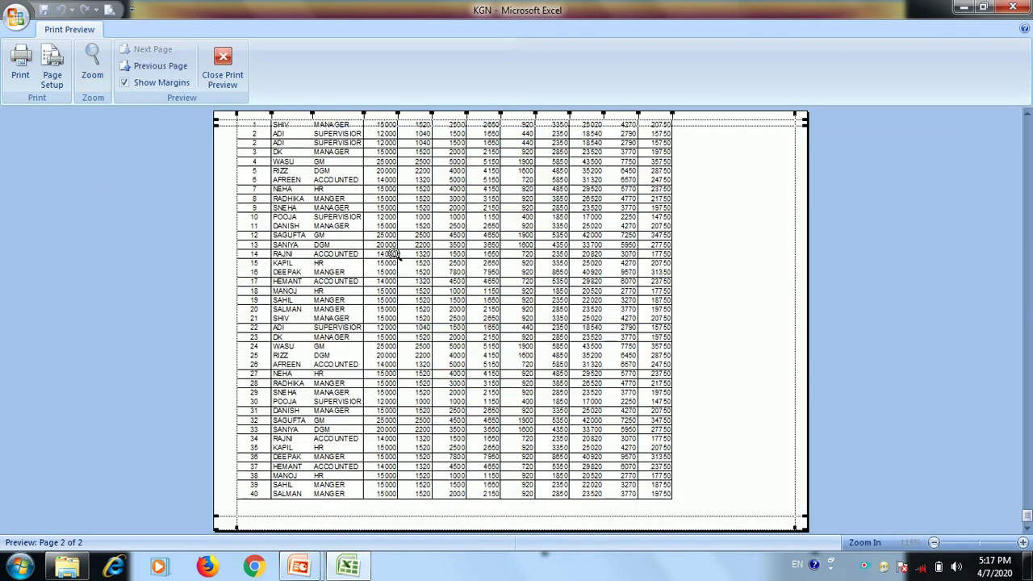
left_click(352, 155)
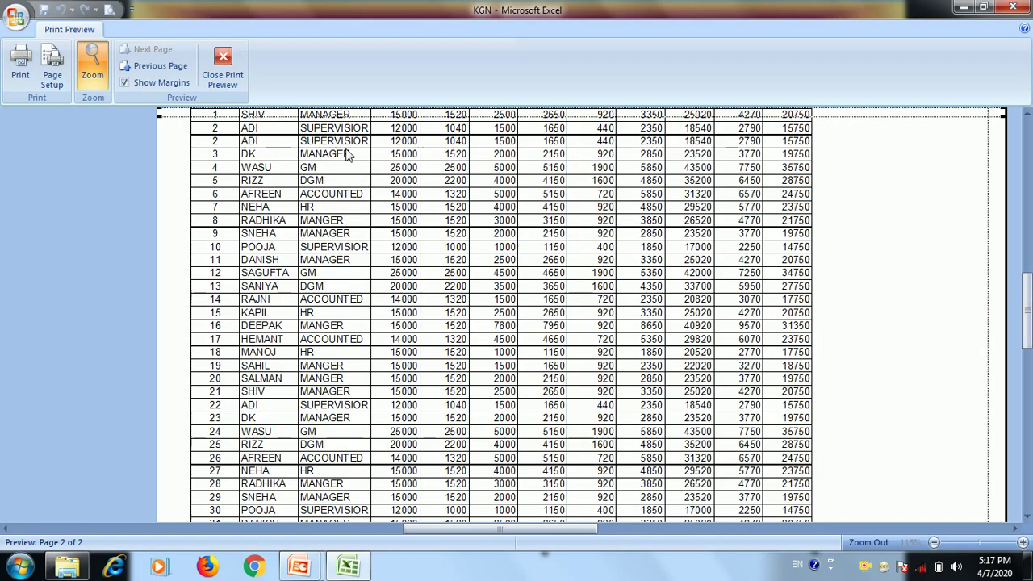
scroll(319, 183, "up", 1)
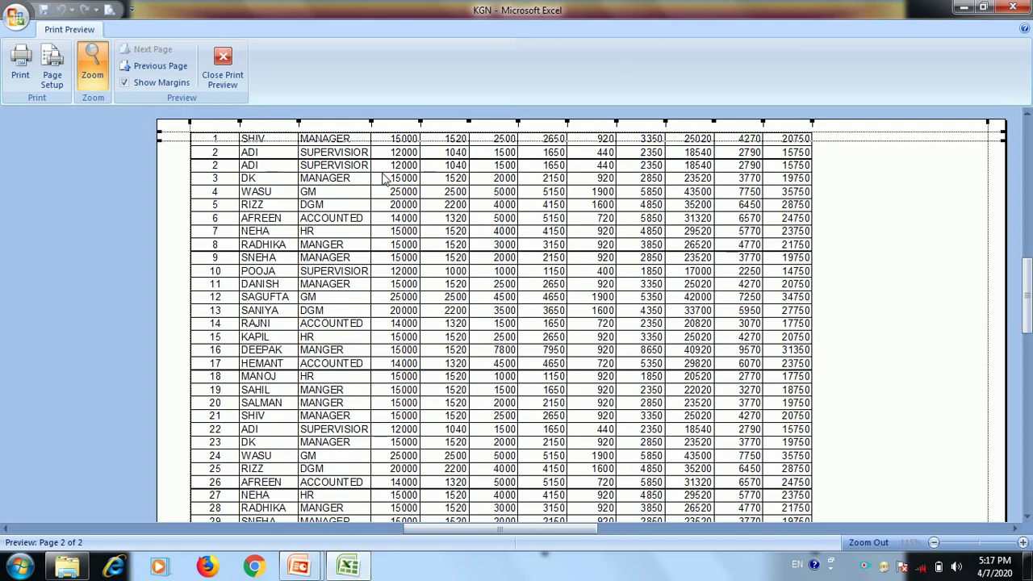
left_click(401, 235)
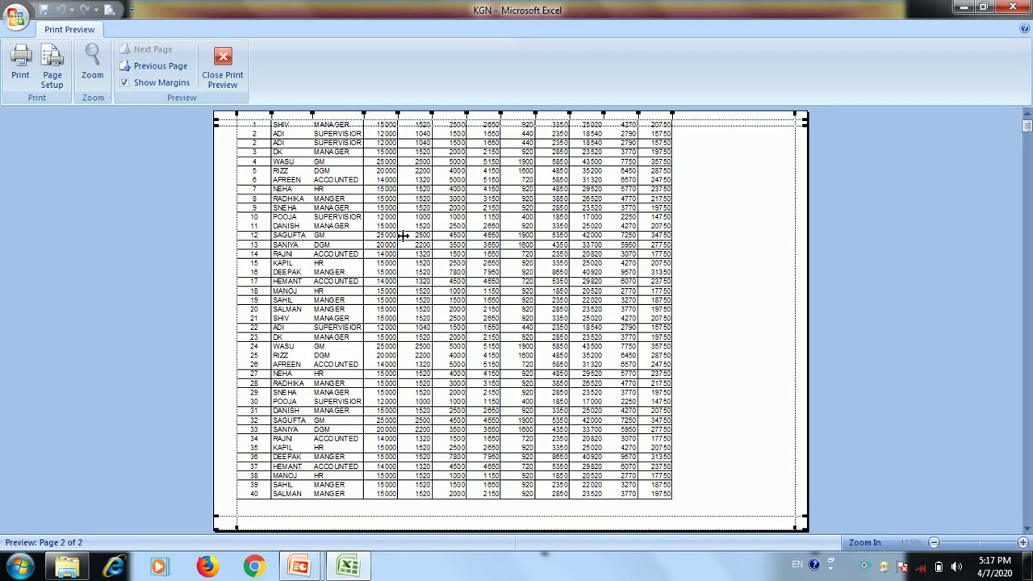
scroll(402, 236, "up", 1)
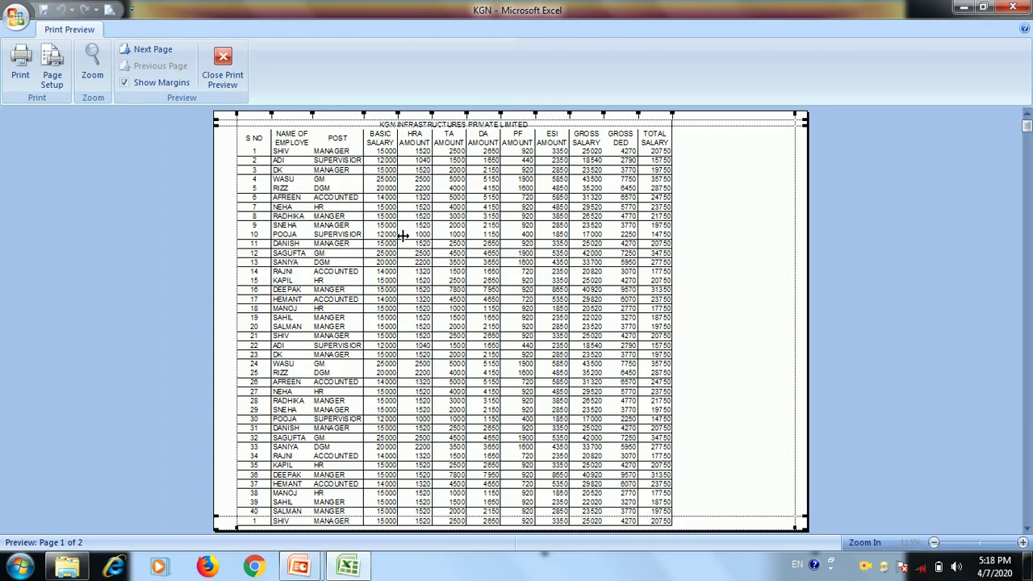
left_click(425, 147)
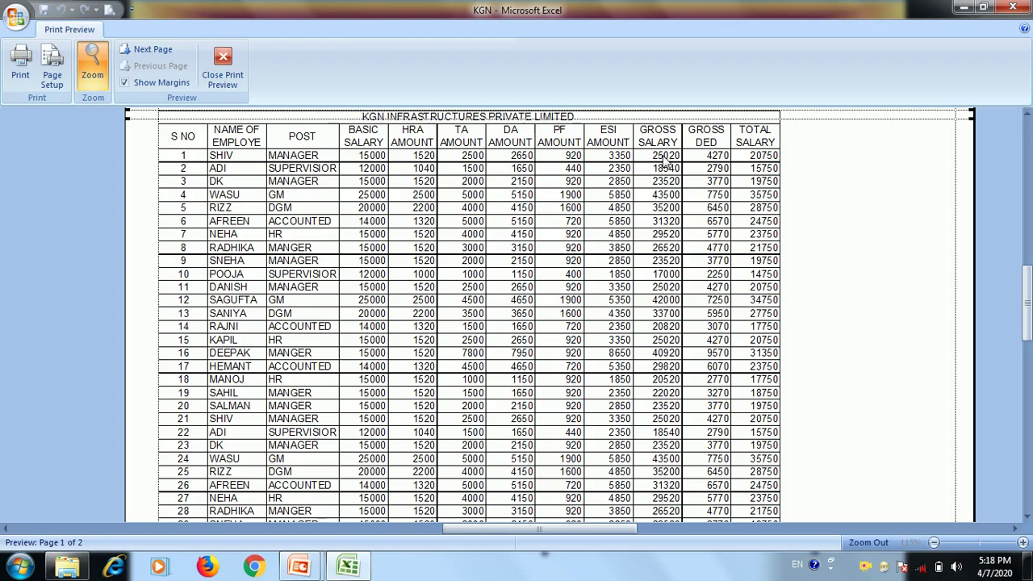
left_click(600, 223)
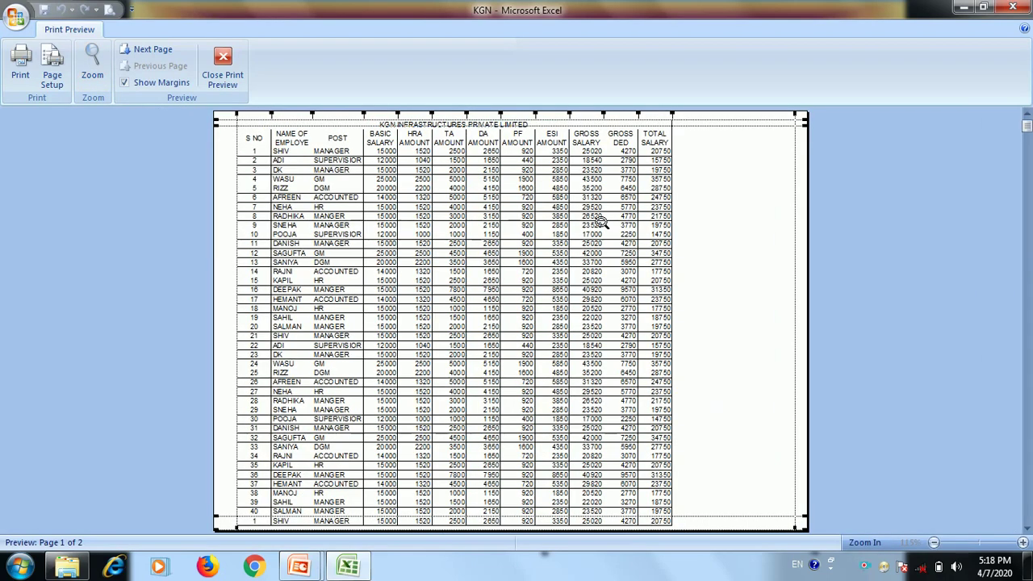
scroll(599, 224, "down", 1)
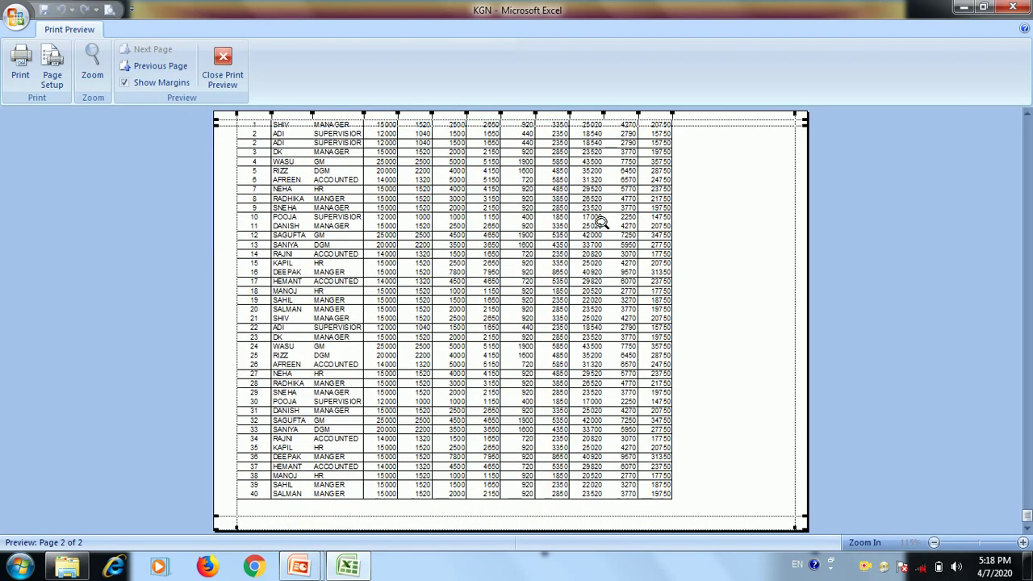
left_click(223, 66)
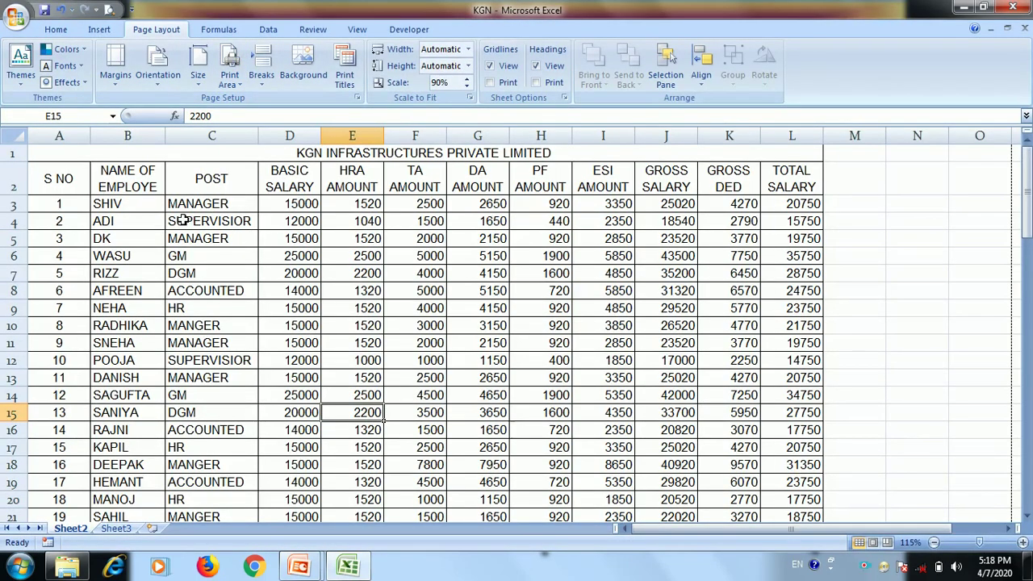
Step: Set rows $1:$2 as the rows to repeat at top in Print Titles
left_click(344, 67)
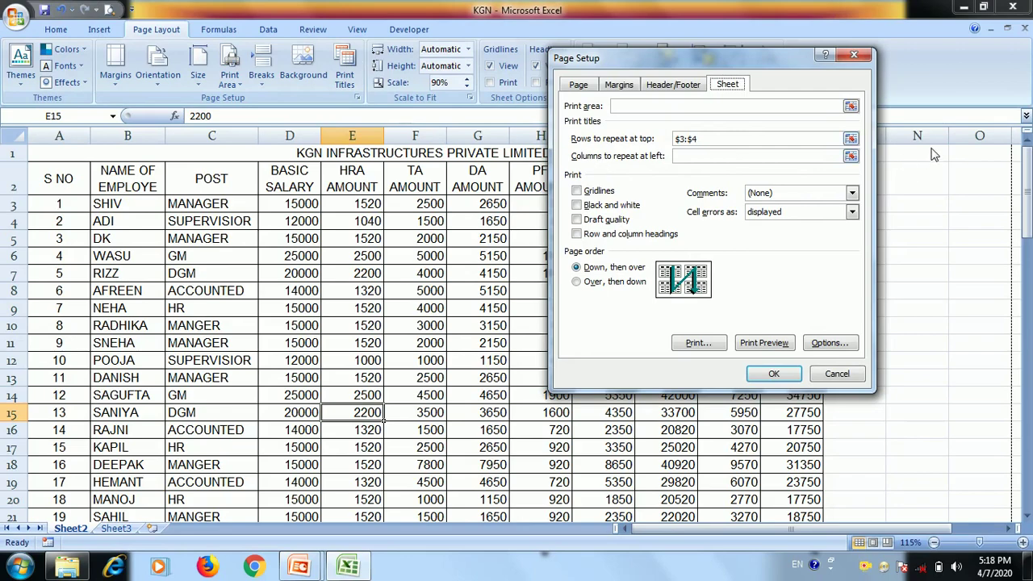
left_click(851, 138)
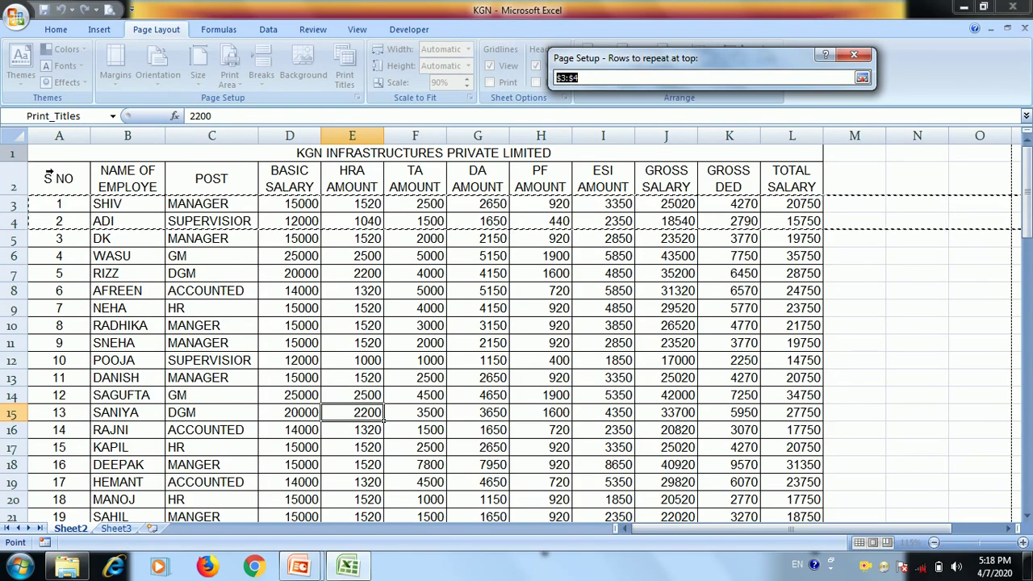
left_click_drag(15, 152, 16, 187)
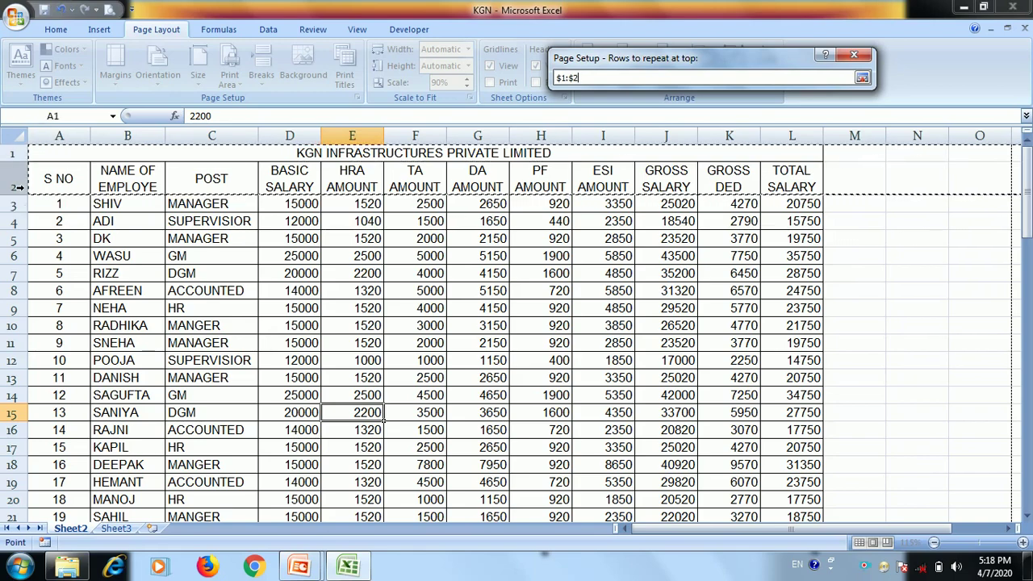
left_click(862, 78)
left_click(773, 375)
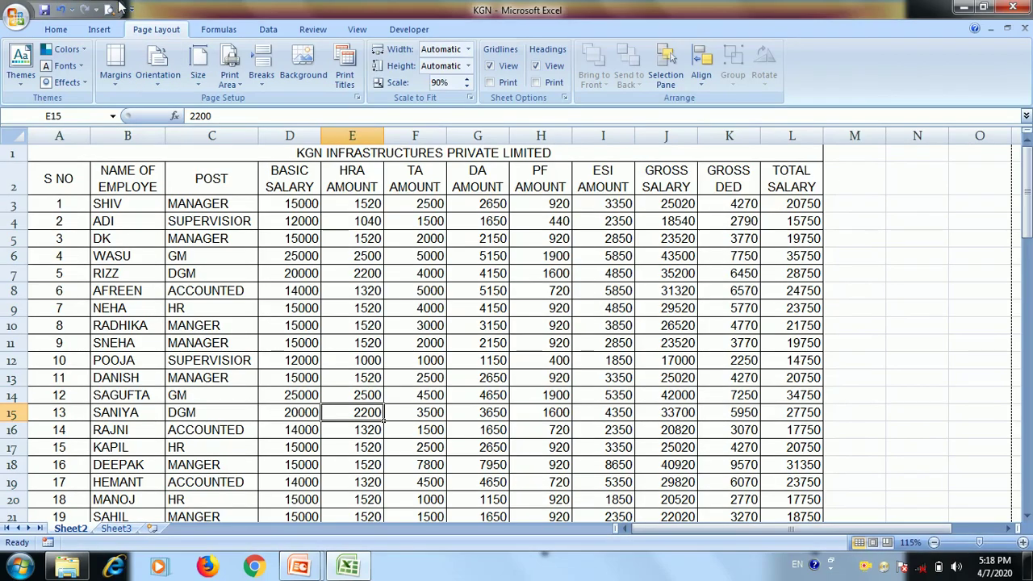
scroll(129, 262, "down", 6)
scroll(108, 236, "up", 6)
left_click(109, 9)
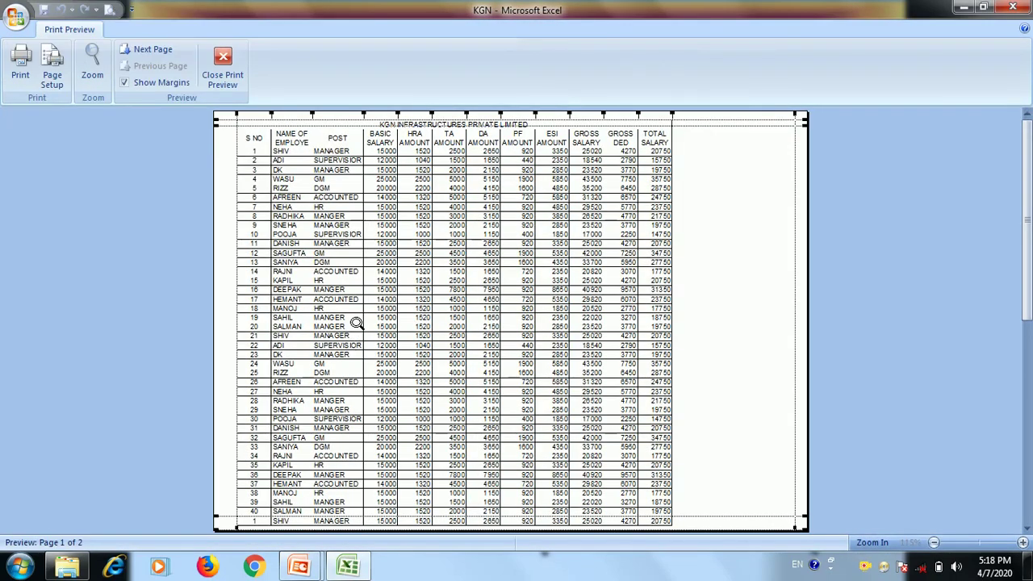
scroll(357, 262, "down", 1)
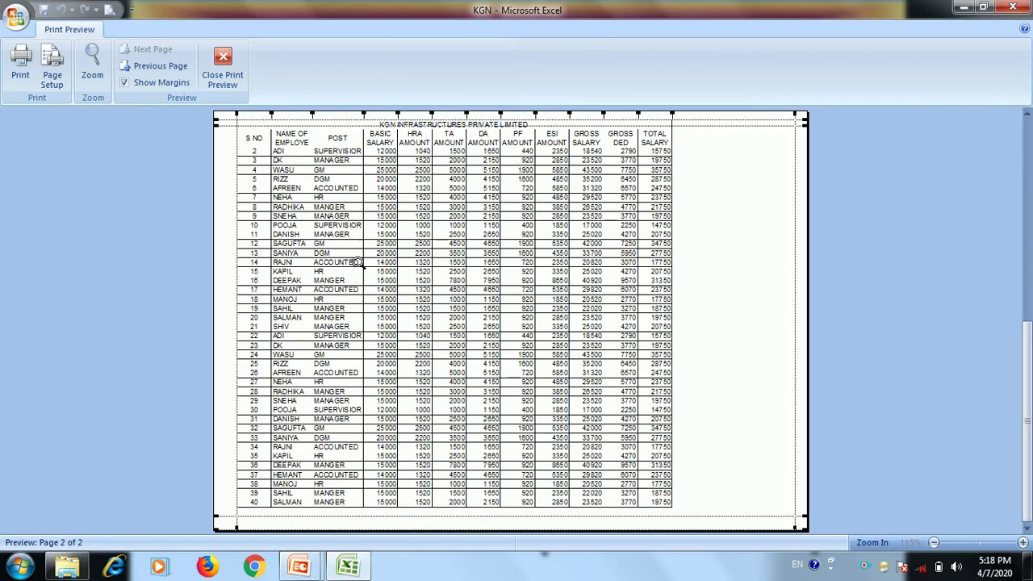
left_click(341, 219)
scroll(358, 209, "up", 1)
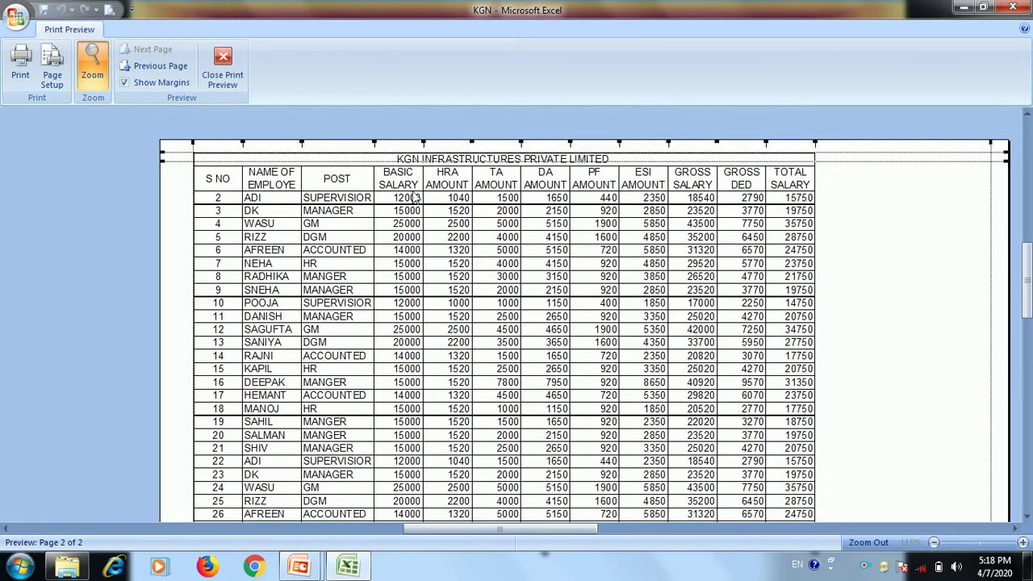
left_click(434, 228)
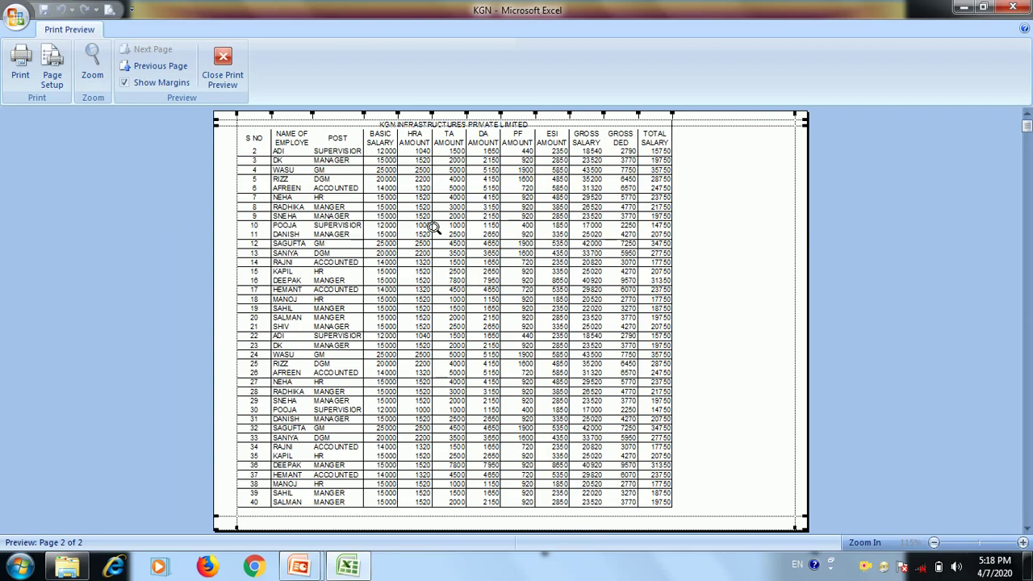
scroll(434, 228, "up", 1)
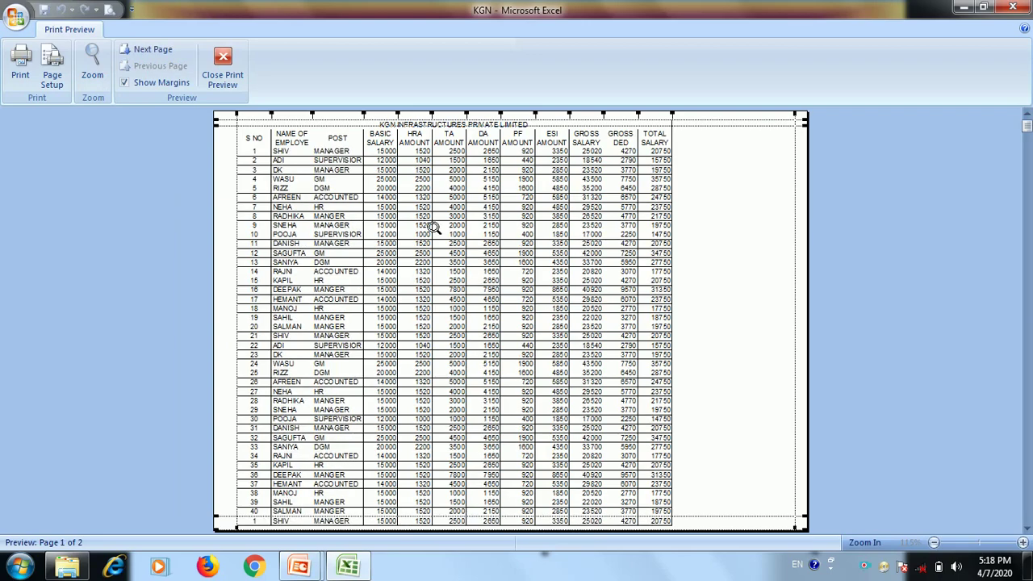
scroll(438, 148, "down", 1)
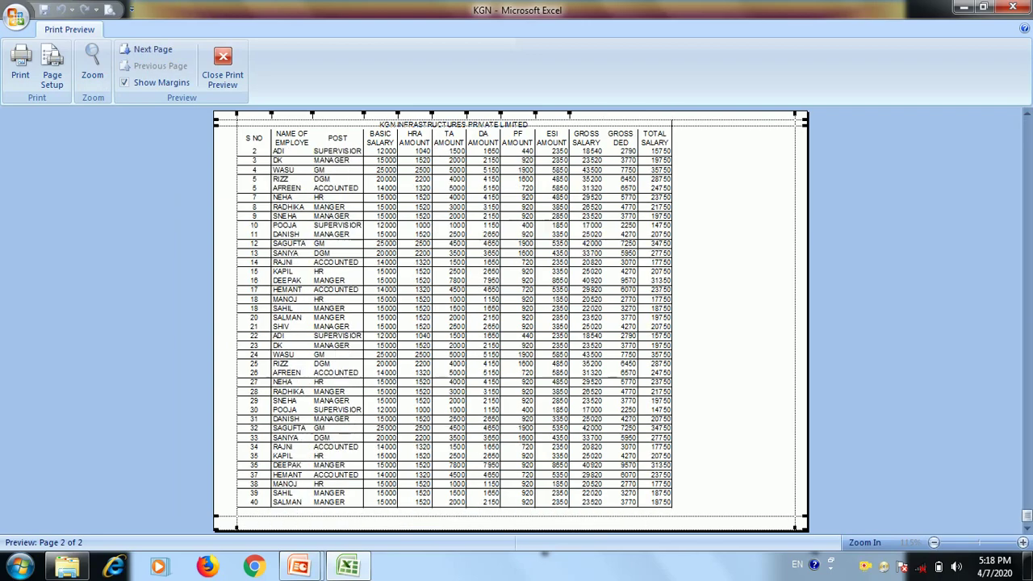
left_click(229, 75)
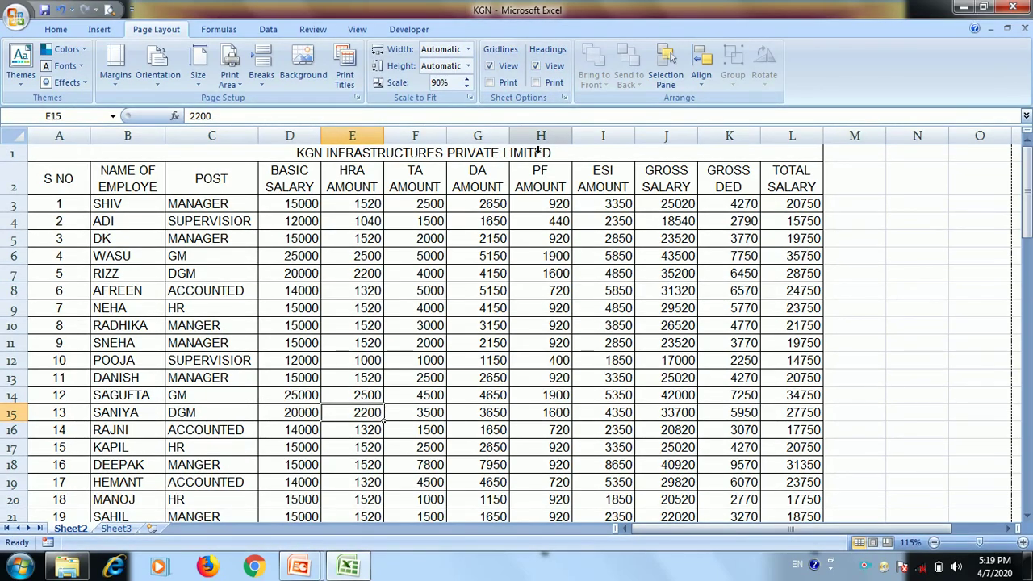
Step: Hide on-screen gridlines, preview the printout, then enable printing of gridlines
left_click(502, 68)
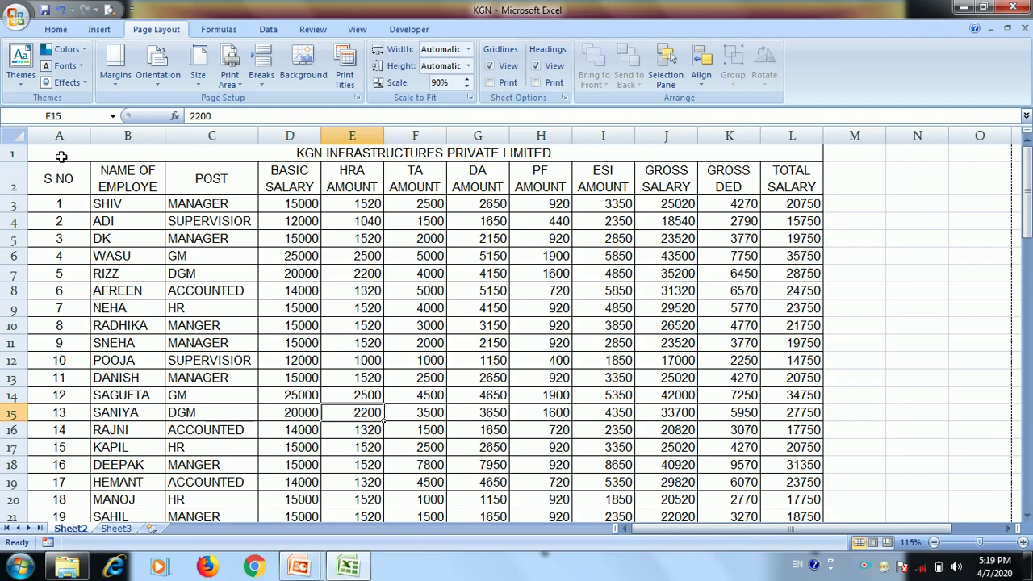
left_click(110, 10)
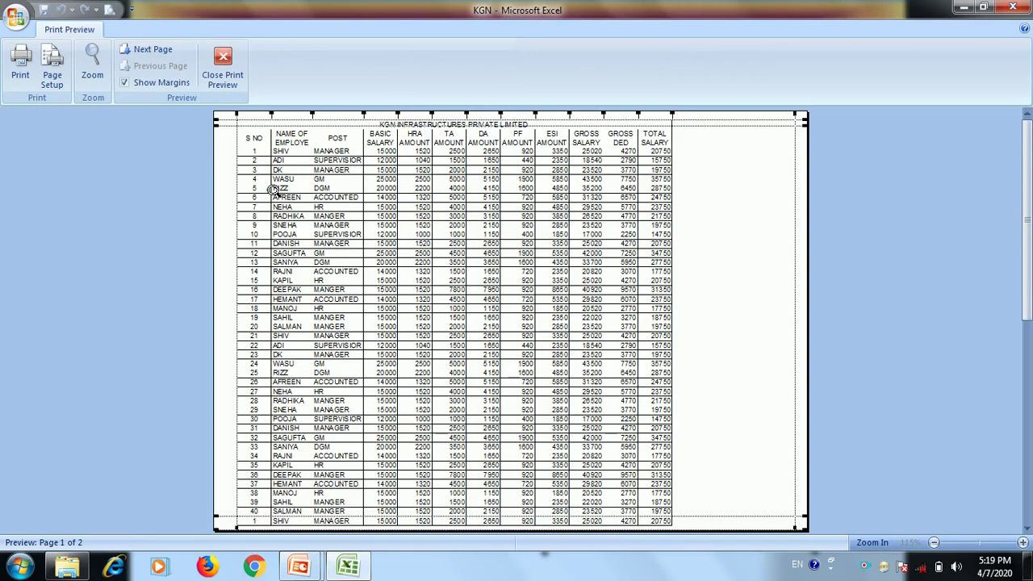
left_click(223, 66)
left_click(500, 84)
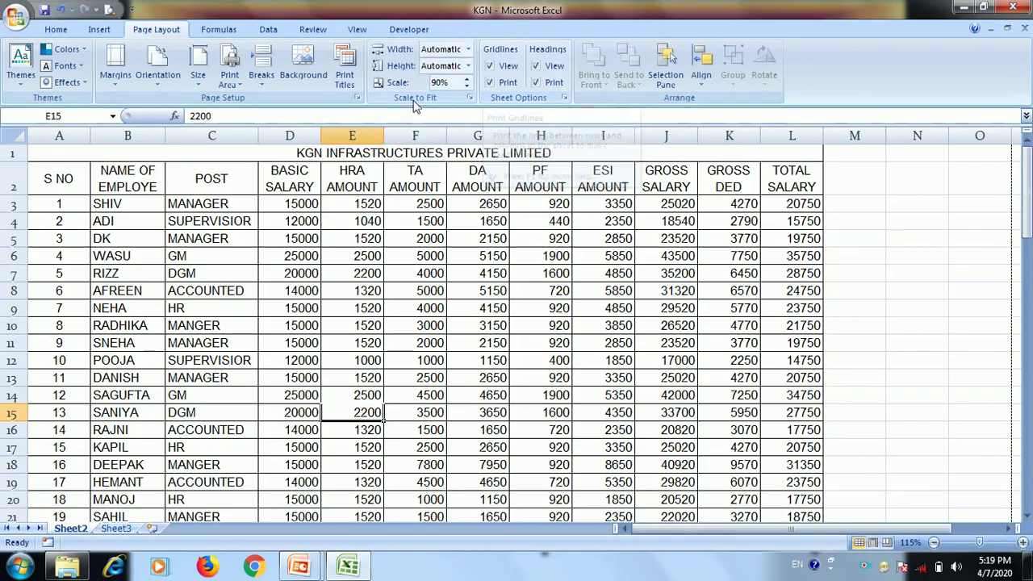
Step: Zoom through both pages of the print preview to check gridlines and headings, then close it
left_click(109, 9)
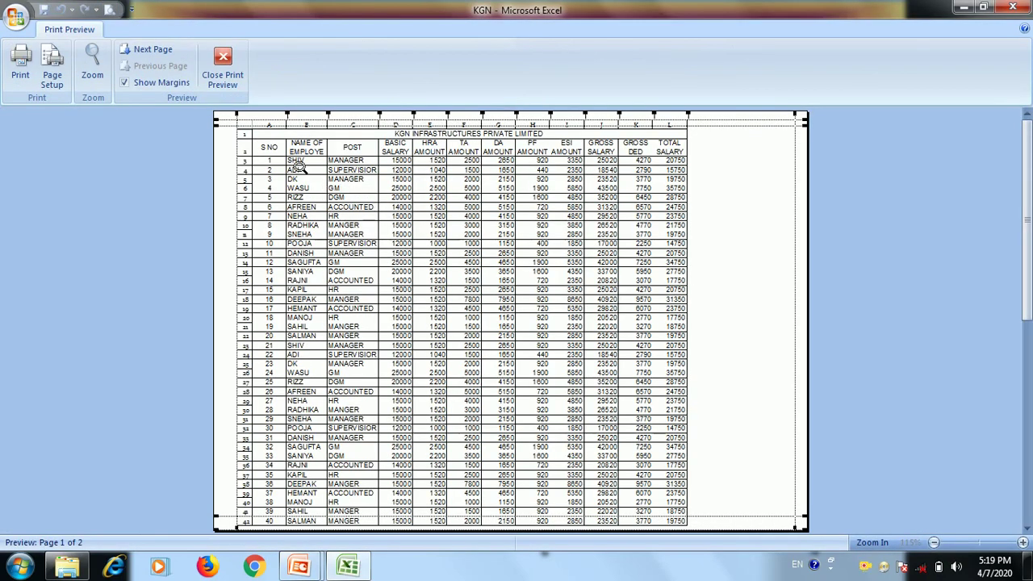
left_click(300, 167)
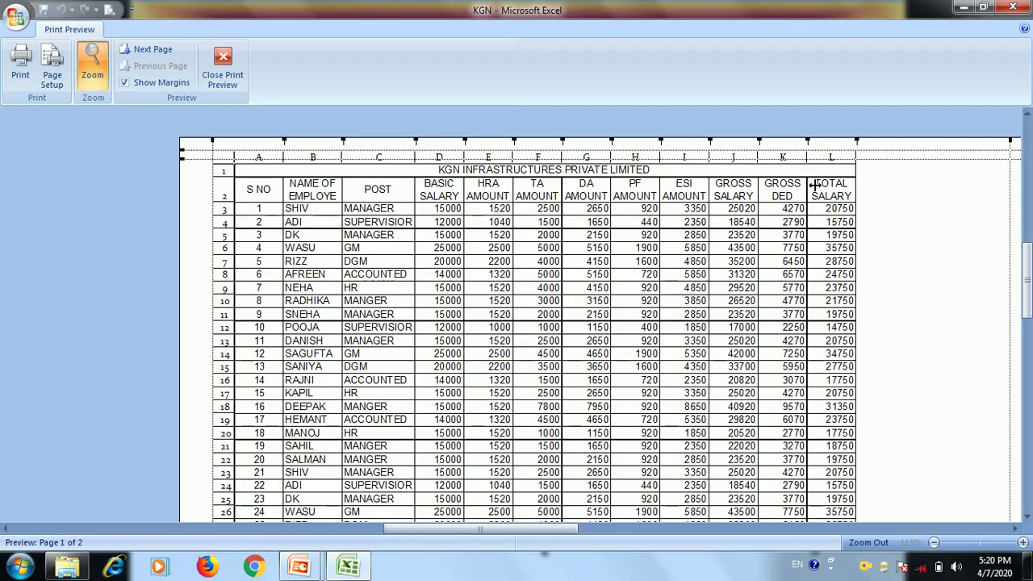
scroll(239, 188, "down", 3)
scroll(242, 283, "down", 4)
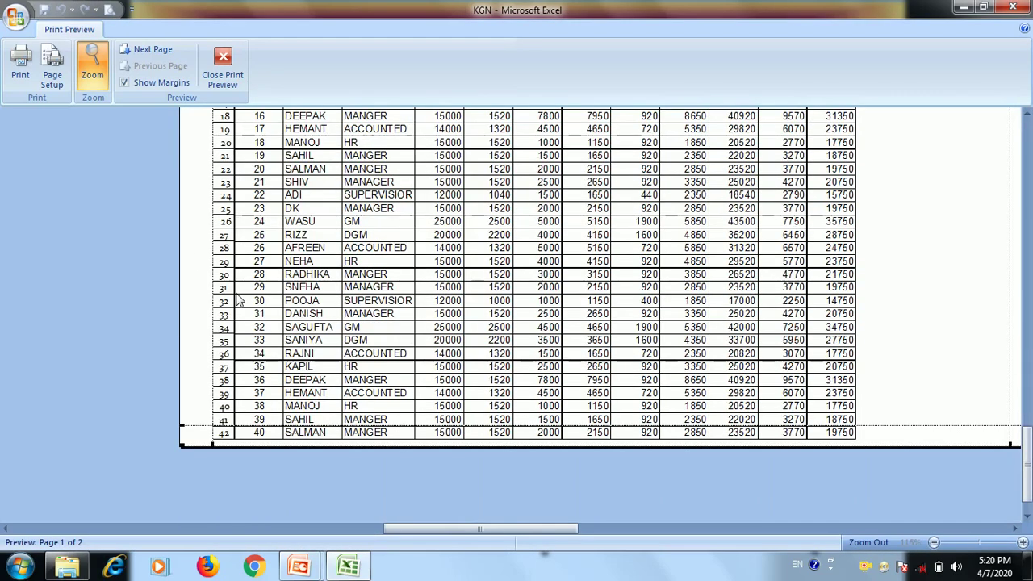
left_click(240, 299)
scroll(242, 295, "down", 1)
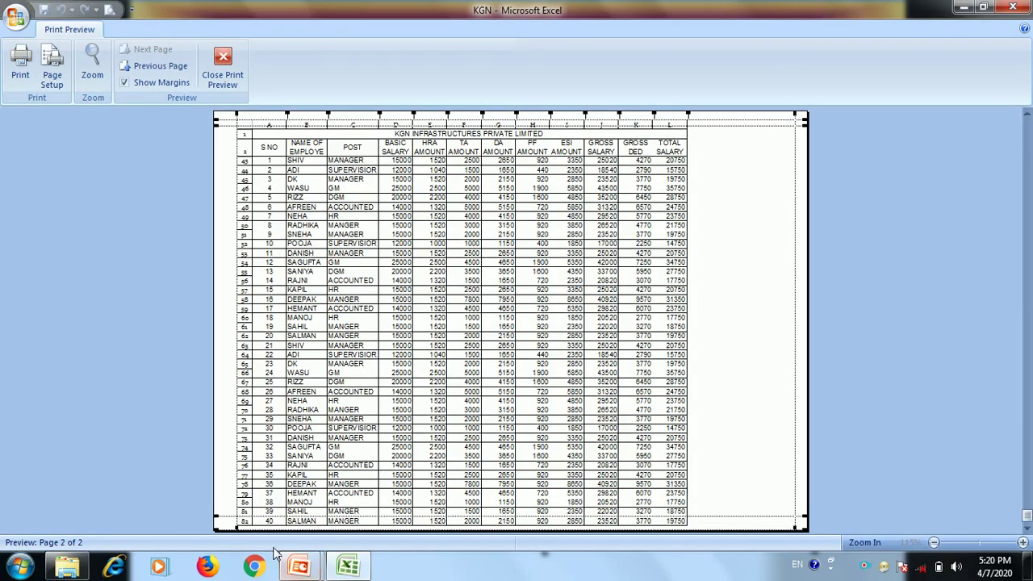
left_click(268, 509)
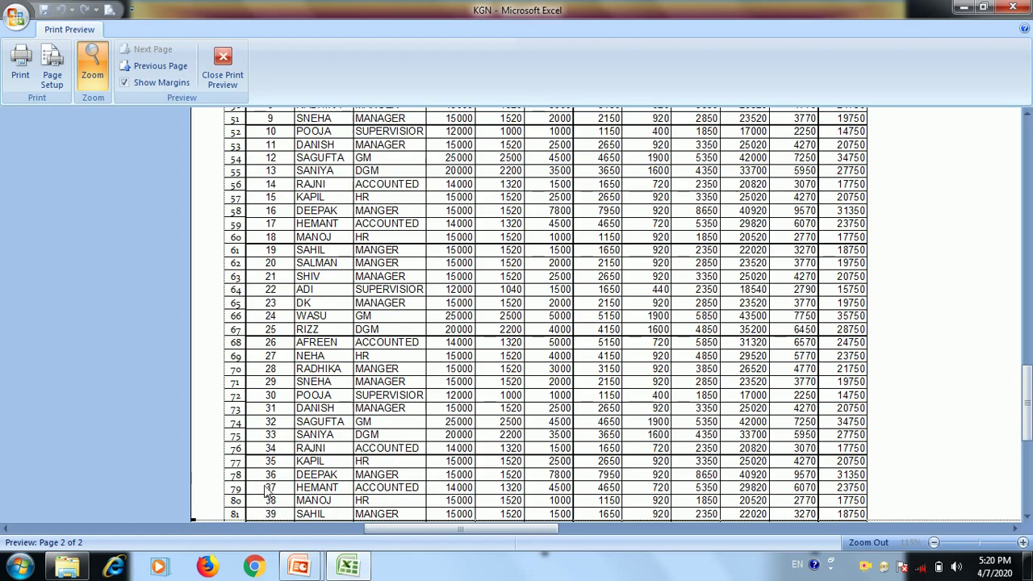
scroll(268, 488, "down", 1)
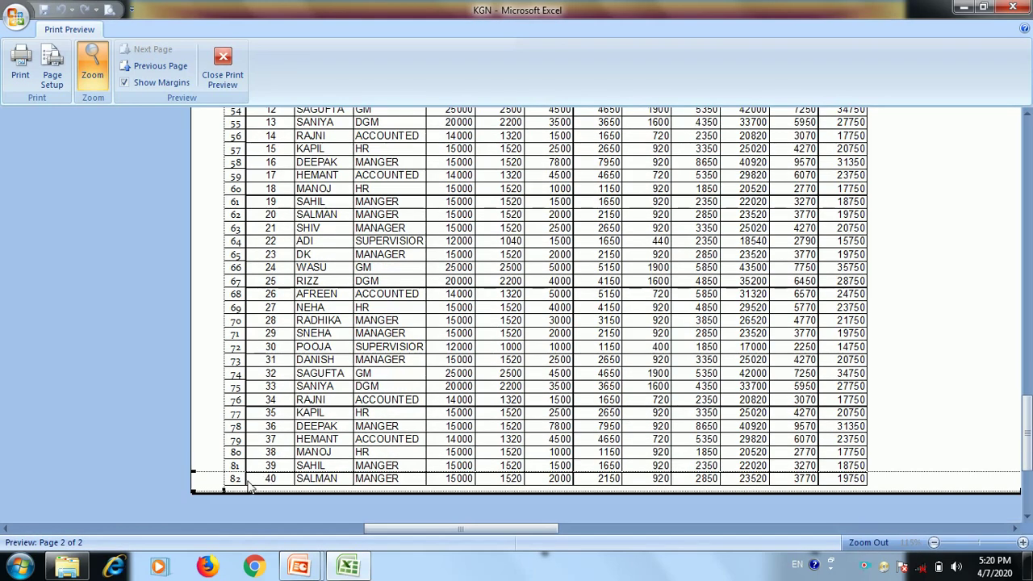
left_click(403, 307)
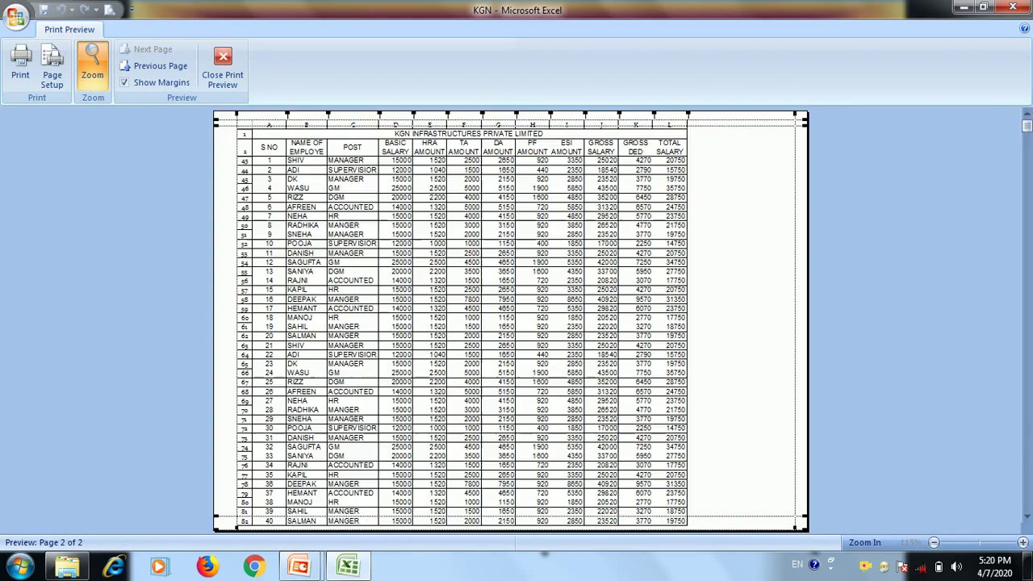
left_click(223, 63)
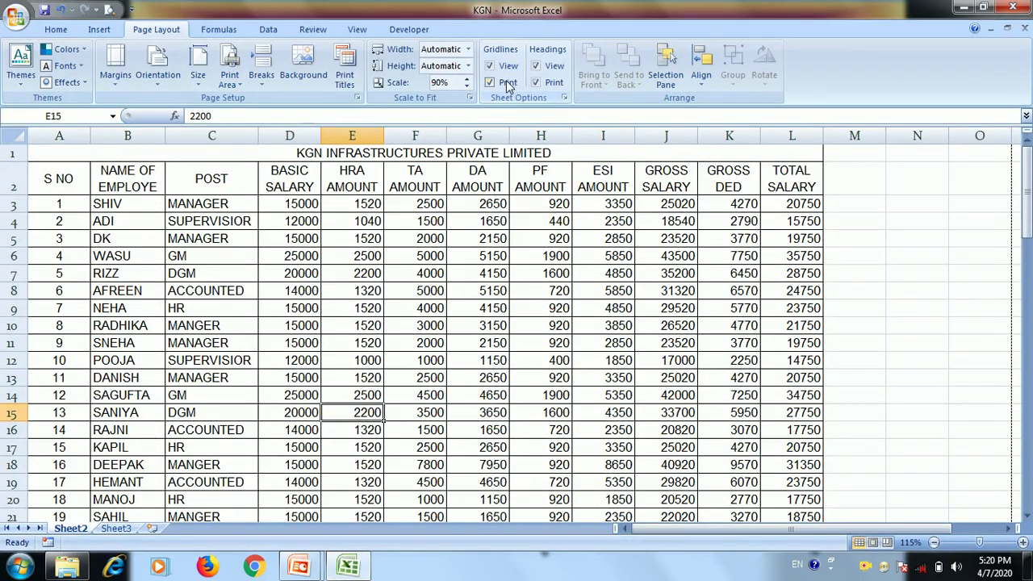
Step: Turn off printing of gridlines and of row and column headings
left_click(489, 82)
left_click(536, 82)
left_click(546, 87)
left_click(458, 222)
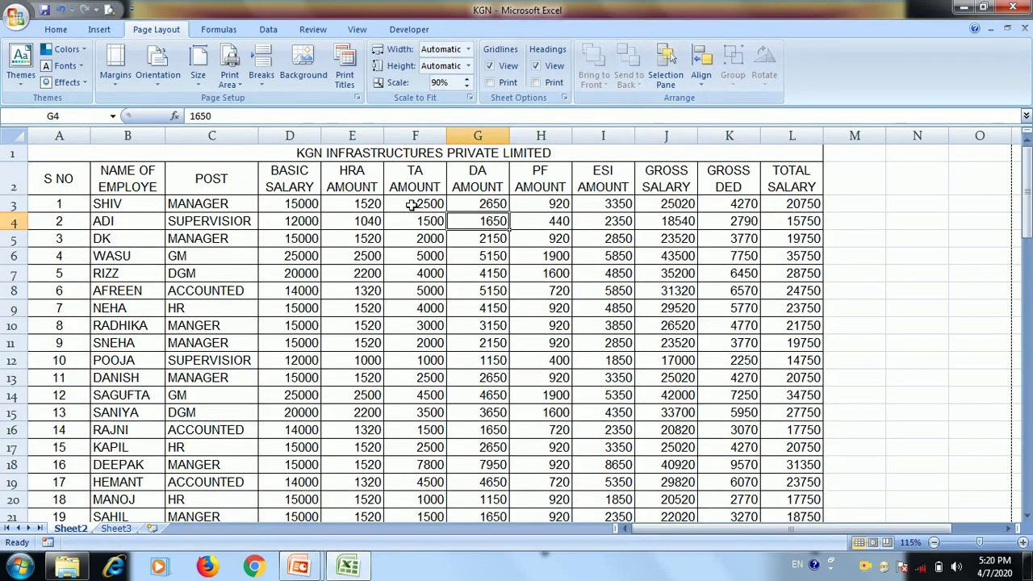
Step: Draw a Double Wave shape over cells C6 to K17 and give it a teal green style
left_click(100, 29)
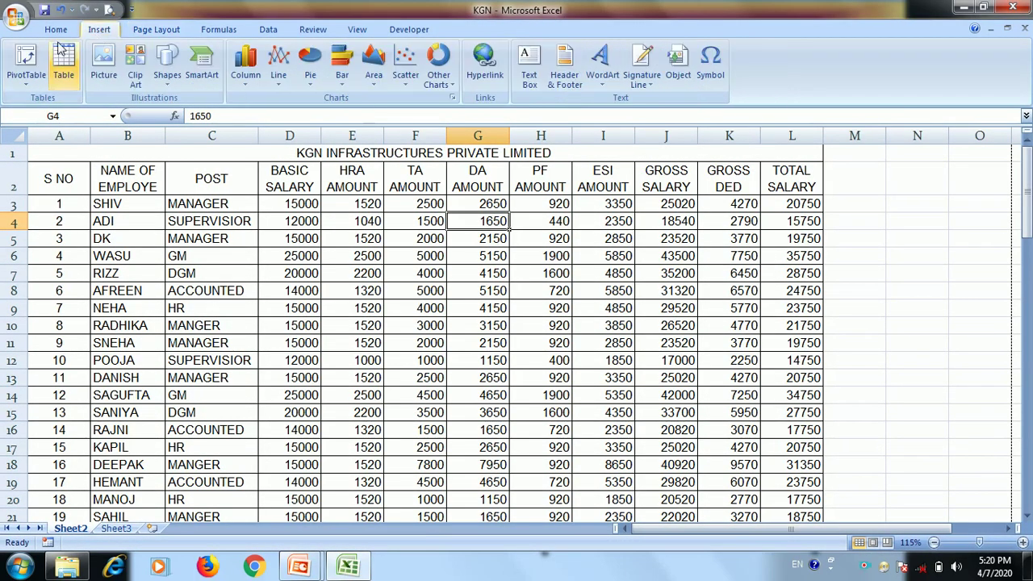
left_click(167, 64)
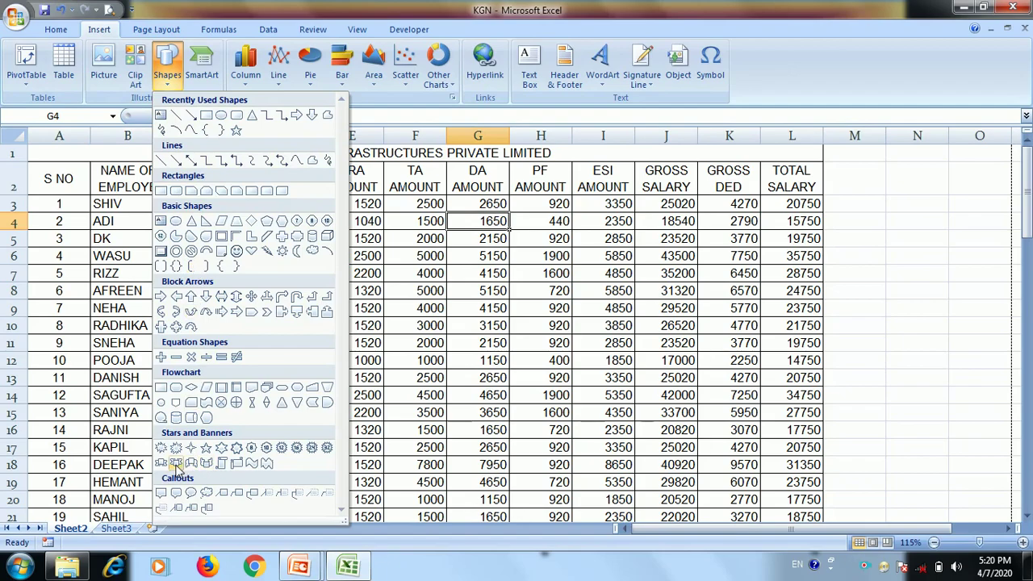
left_click(266, 463)
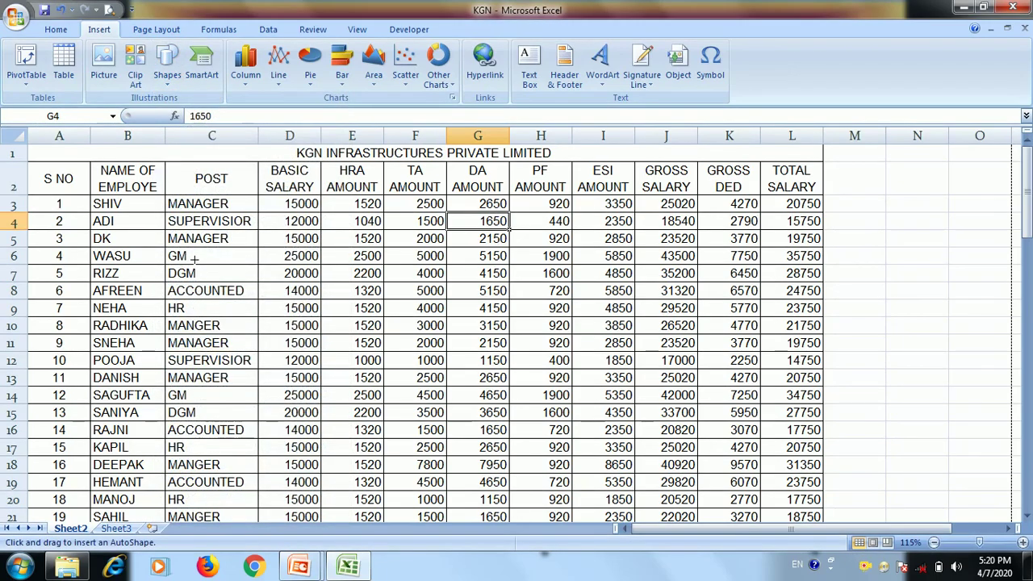
left_click_drag(185, 248, 715, 460)
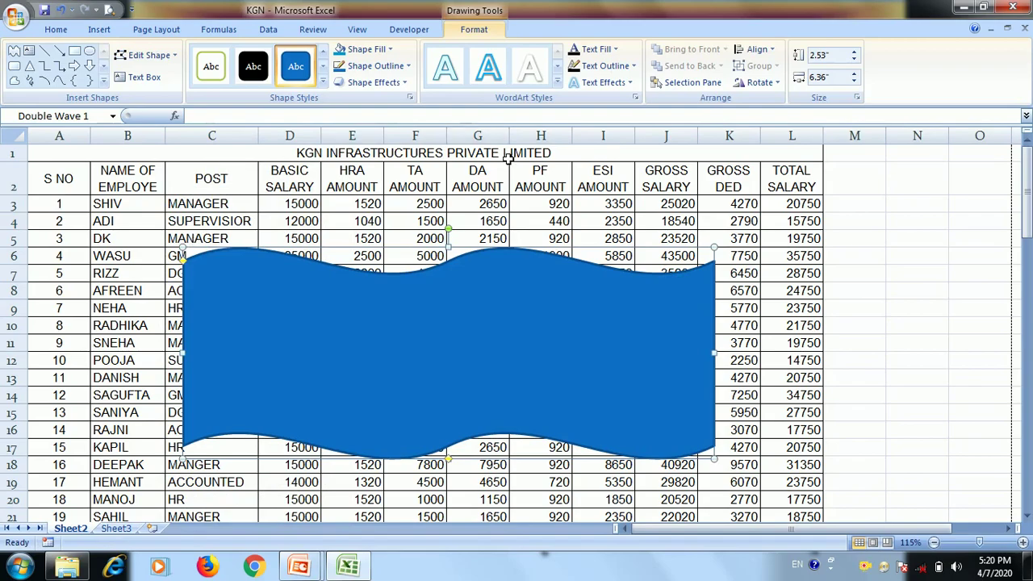
left_click(322, 82)
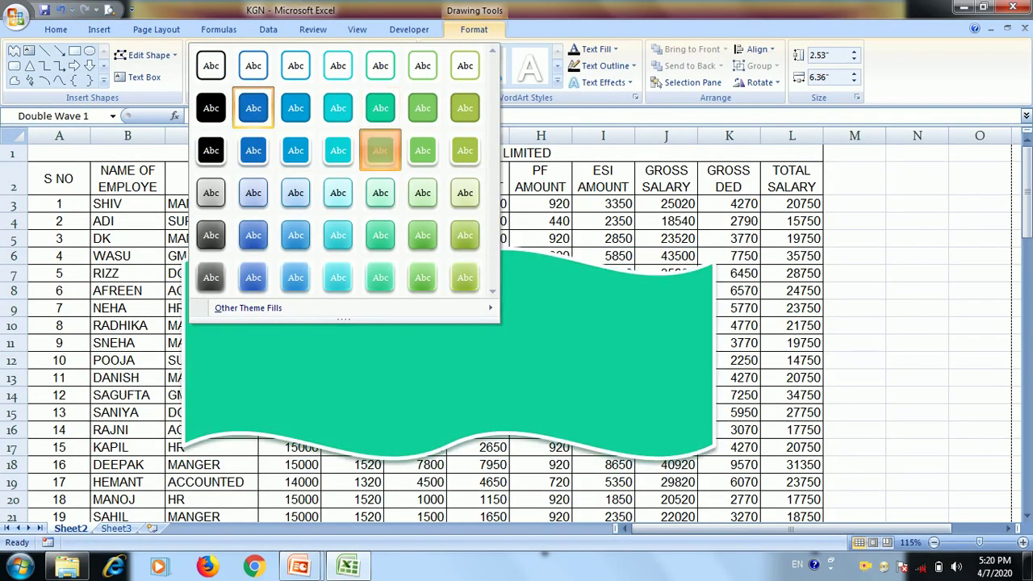
left_click(381, 150)
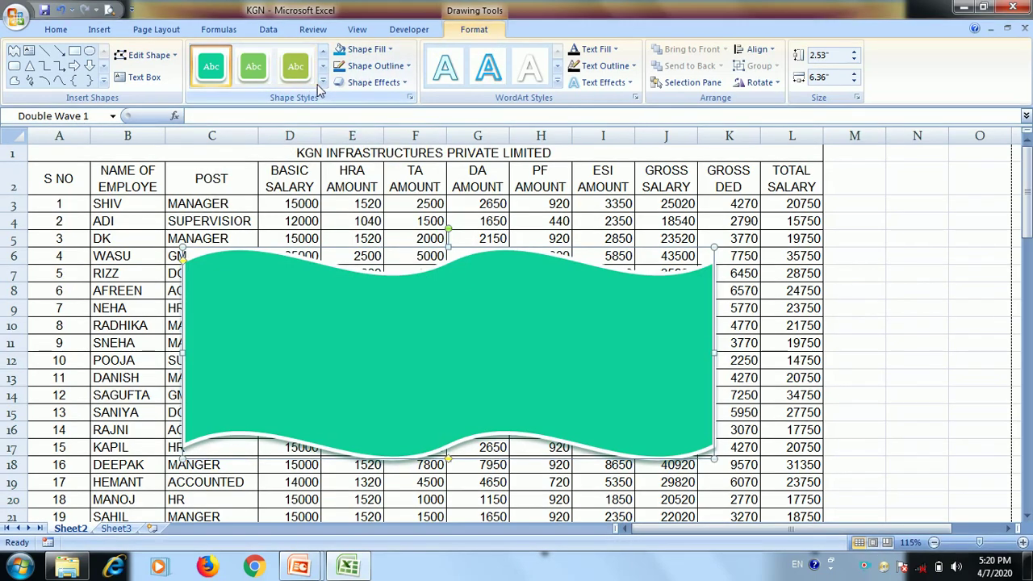
left_click(102, 82)
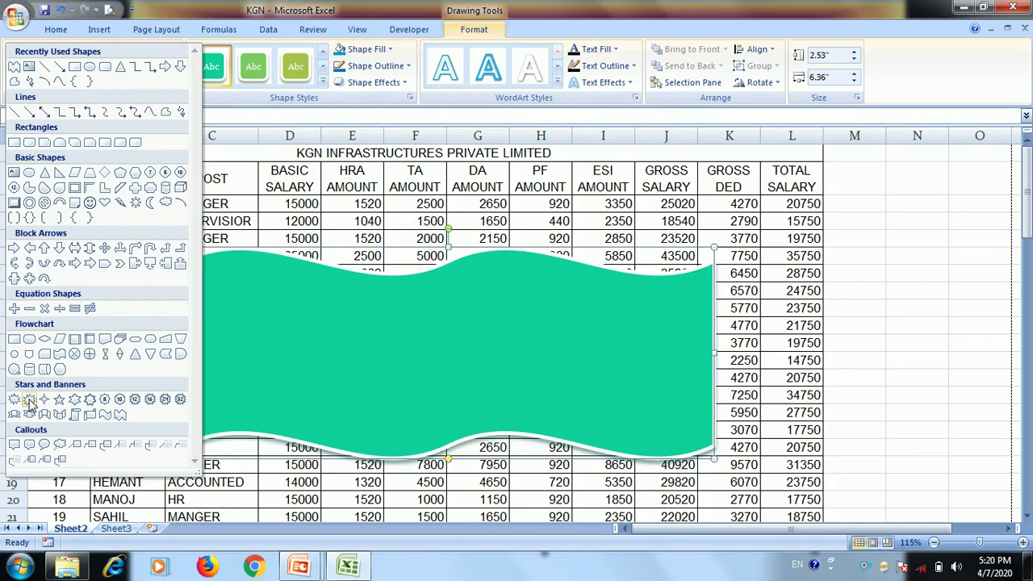
Step: Draw a Down Ribbon in the middle of the wave and fill it Yellow
left_click(29, 402)
left_click(106, 84)
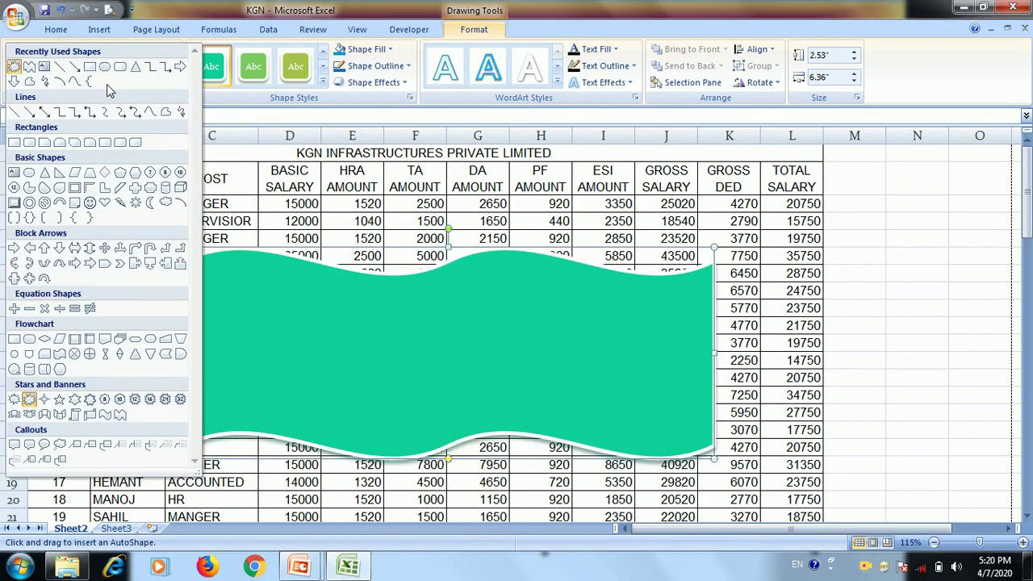
left_click(60, 414)
left_click_drag(341, 310, 629, 430)
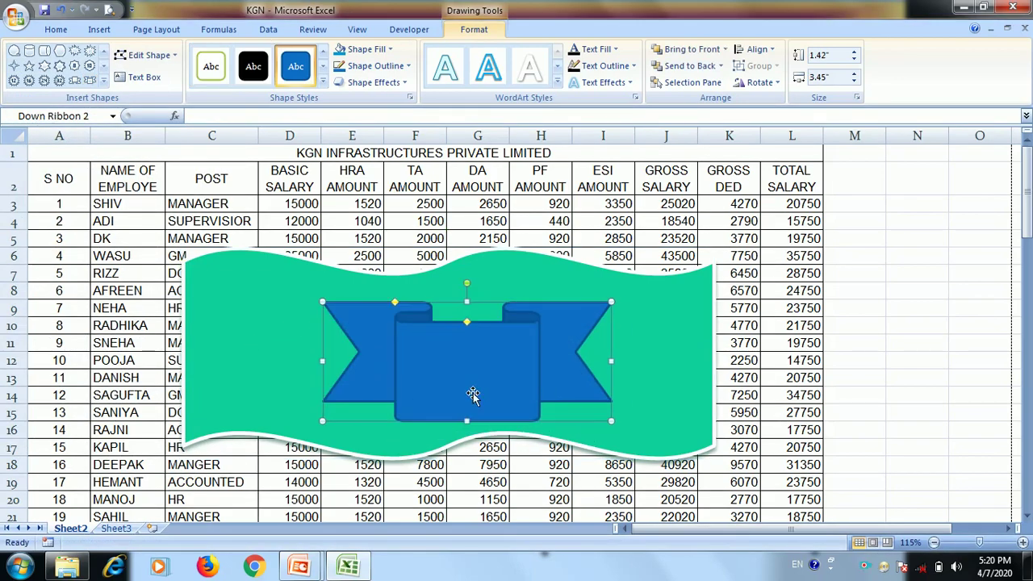
left_click(323, 82)
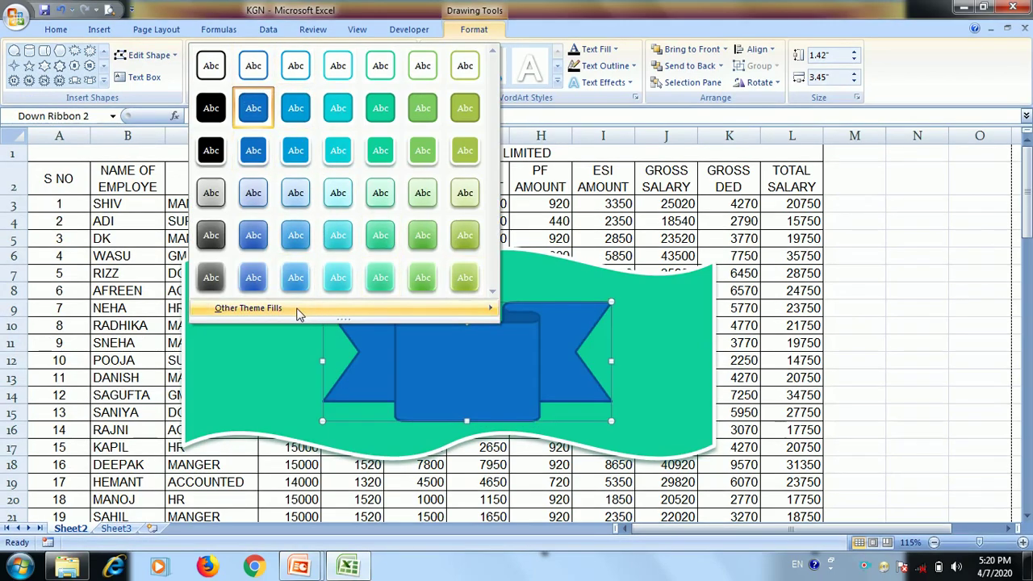
mouse_move(299, 312)
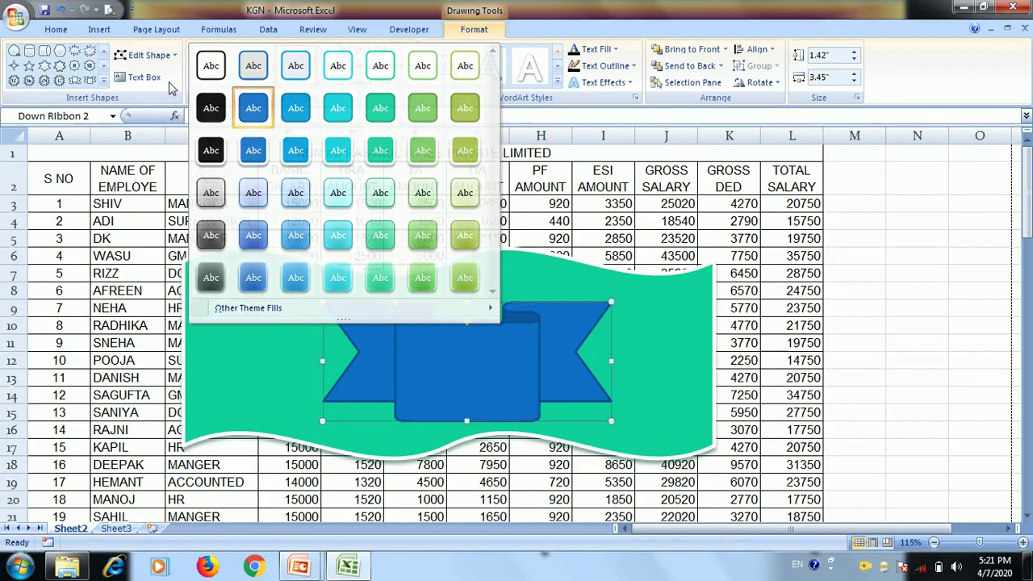
left_click(169, 81)
left_click(379, 49)
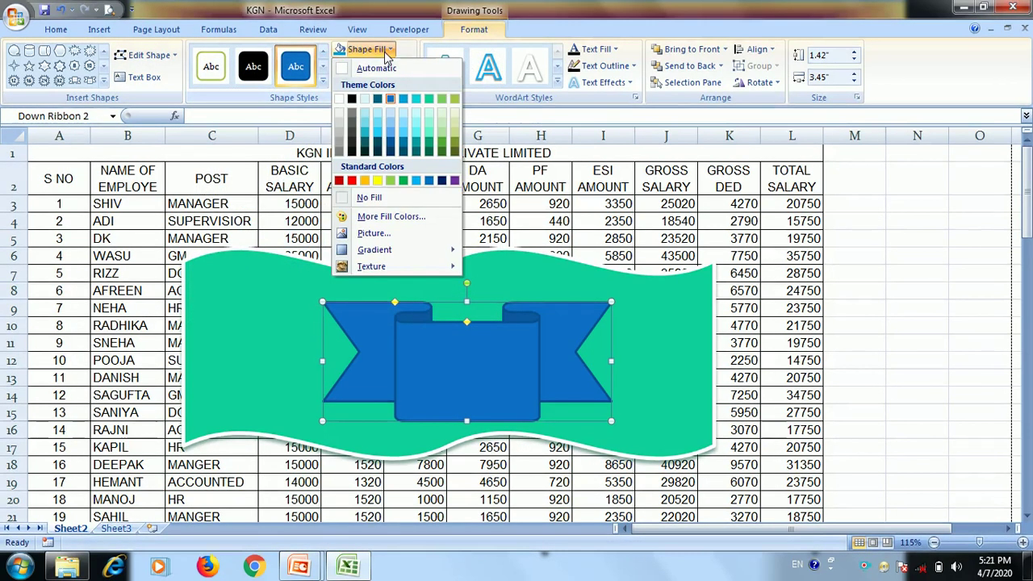
left_click(376, 182)
left_click(323, 82)
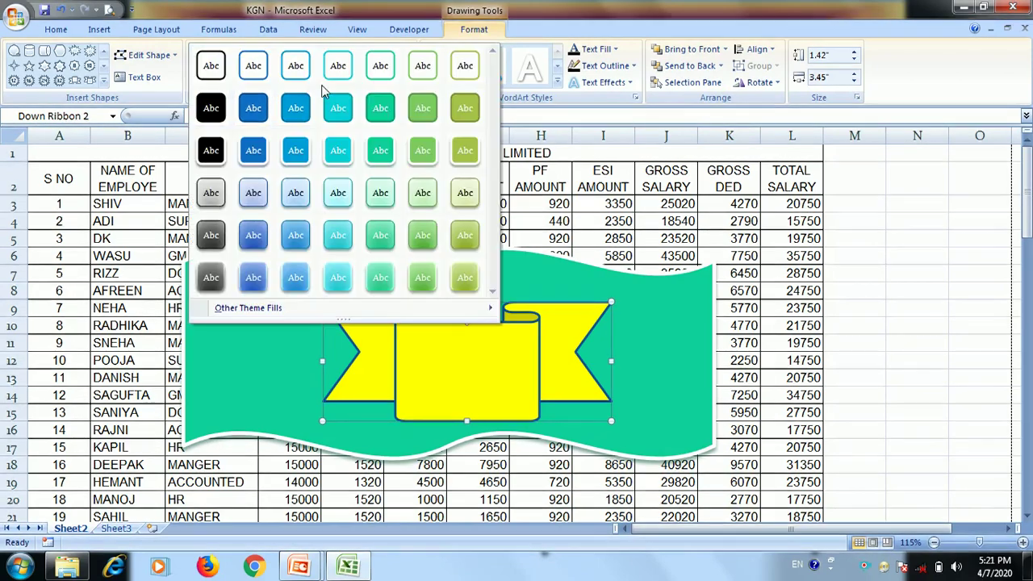
left_click(28, 67)
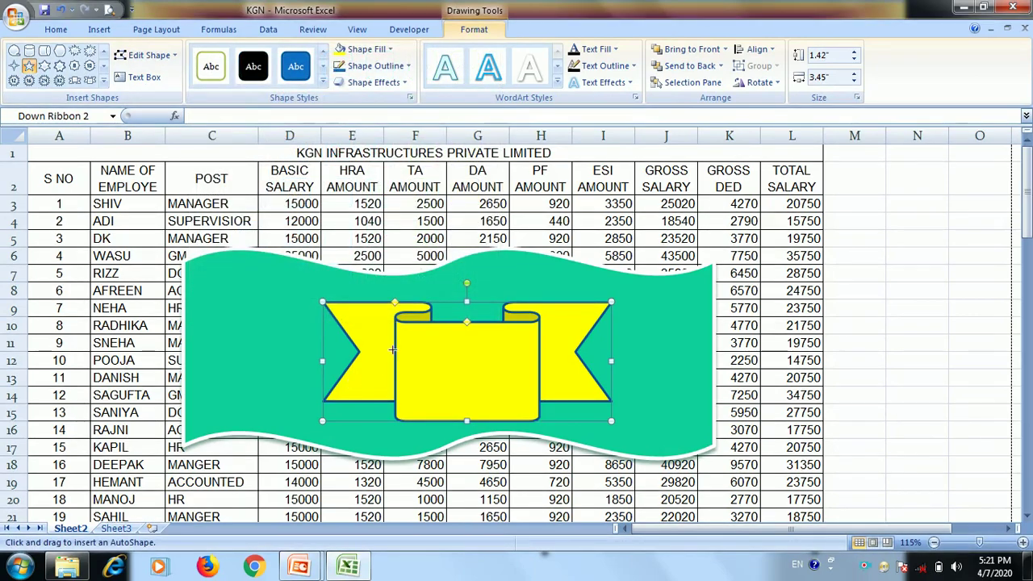
Step: Draw a five-point star at the ribbon's centre, then bring the yellow ribbon to front
left_click_drag(434, 347, 505, 395)
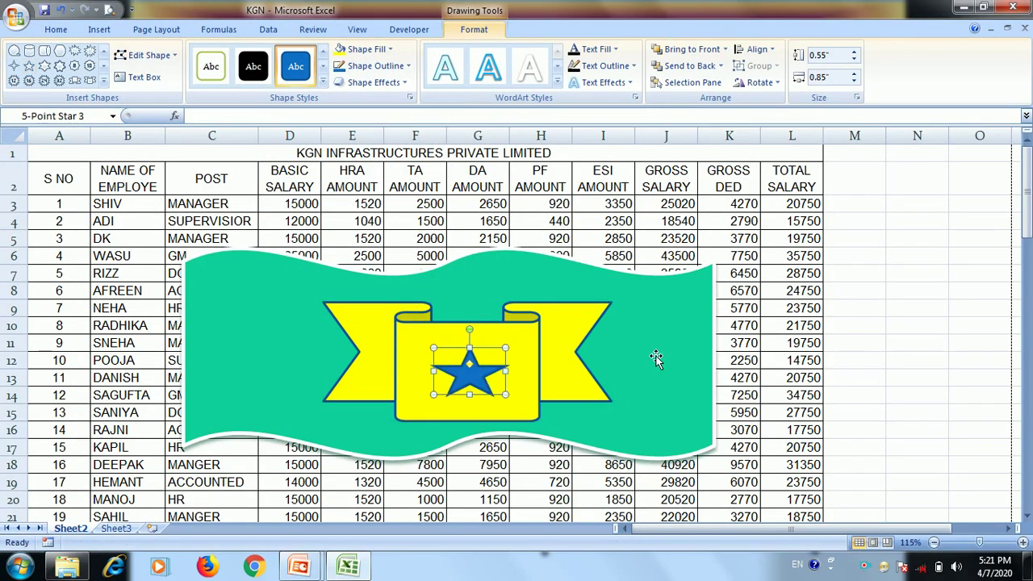
left_click(813, 314)
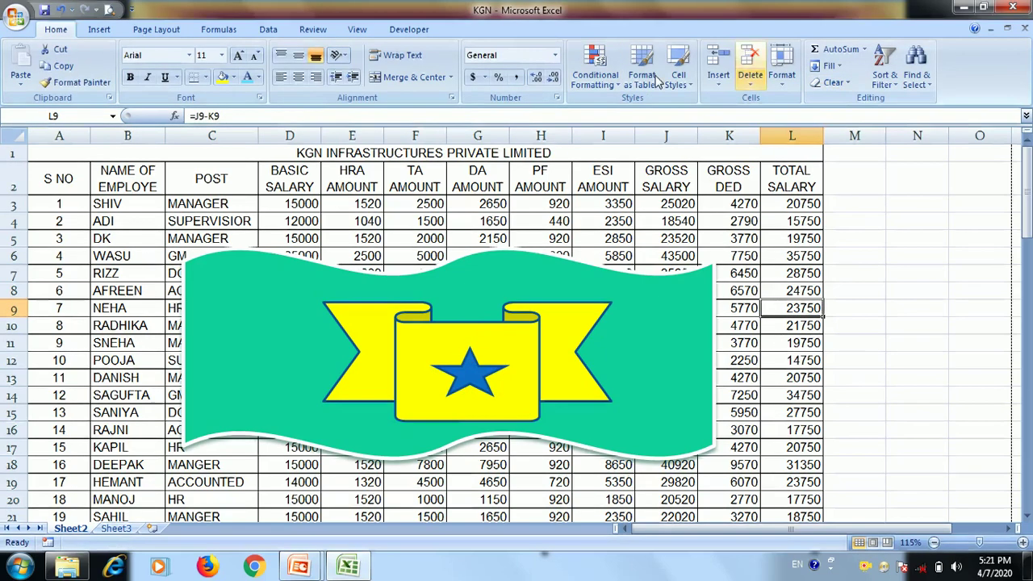
left_click(157, 30)
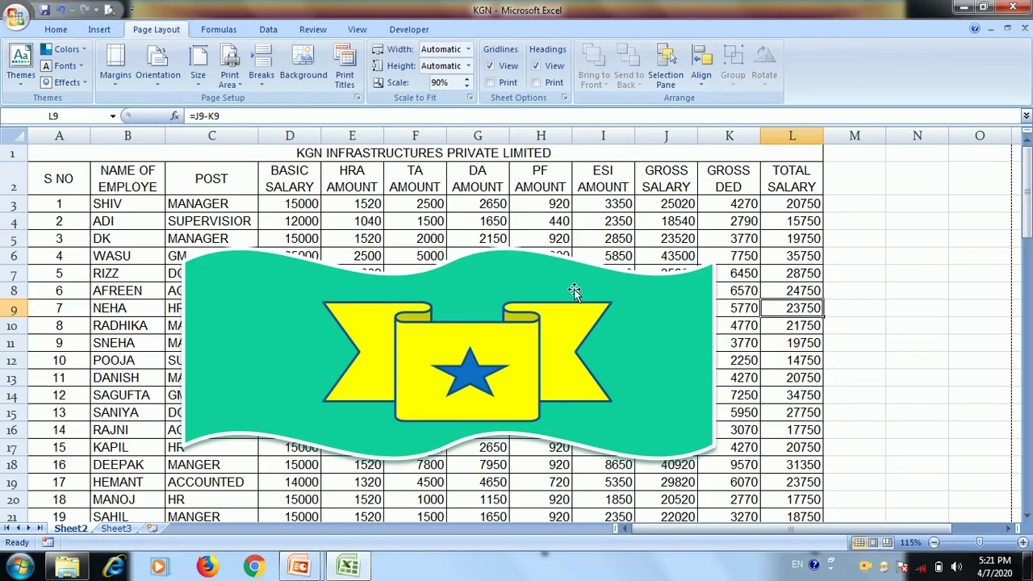
left_click(479, 381)
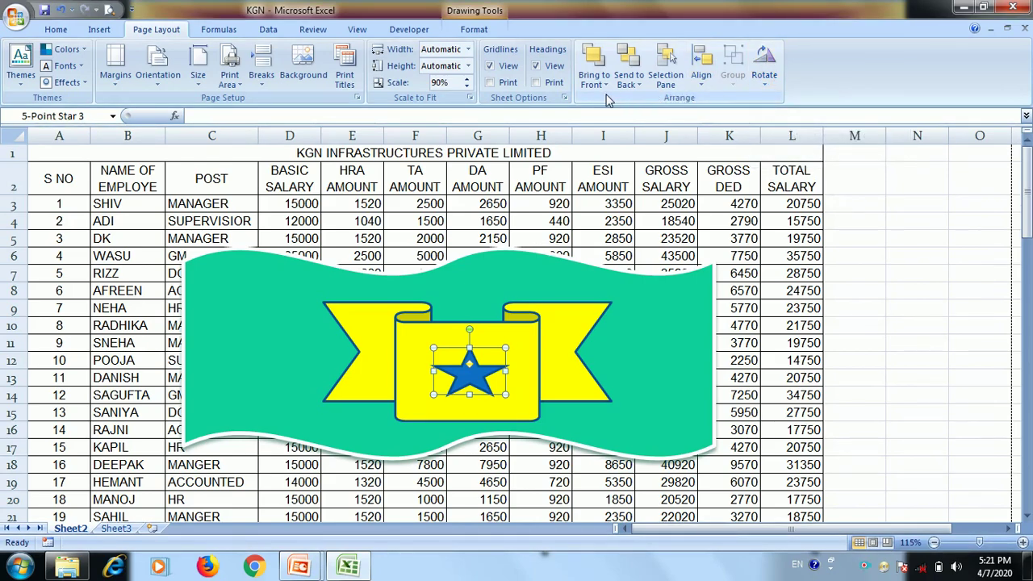
left_click(532, 348)
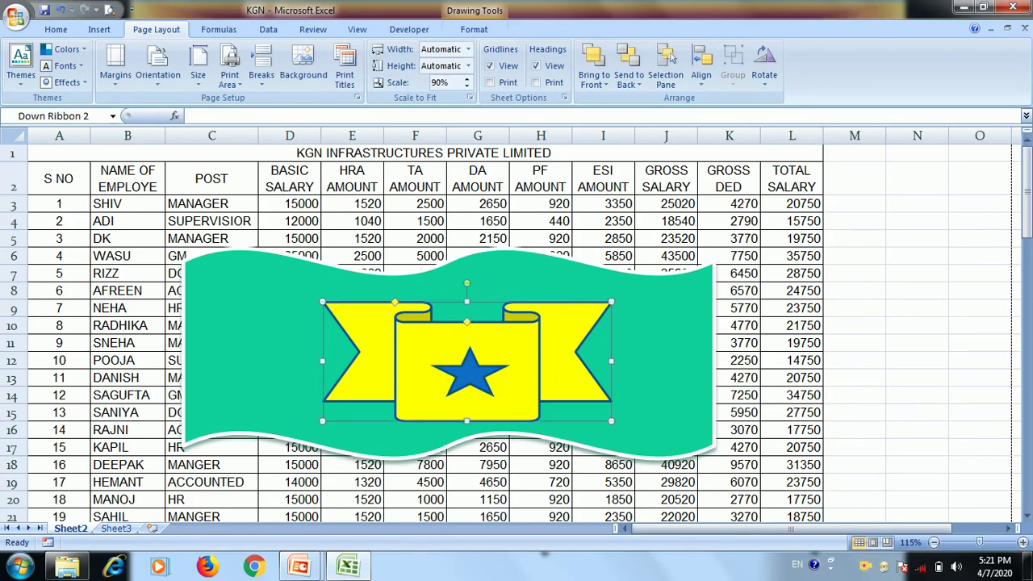
left_click(596, 61)
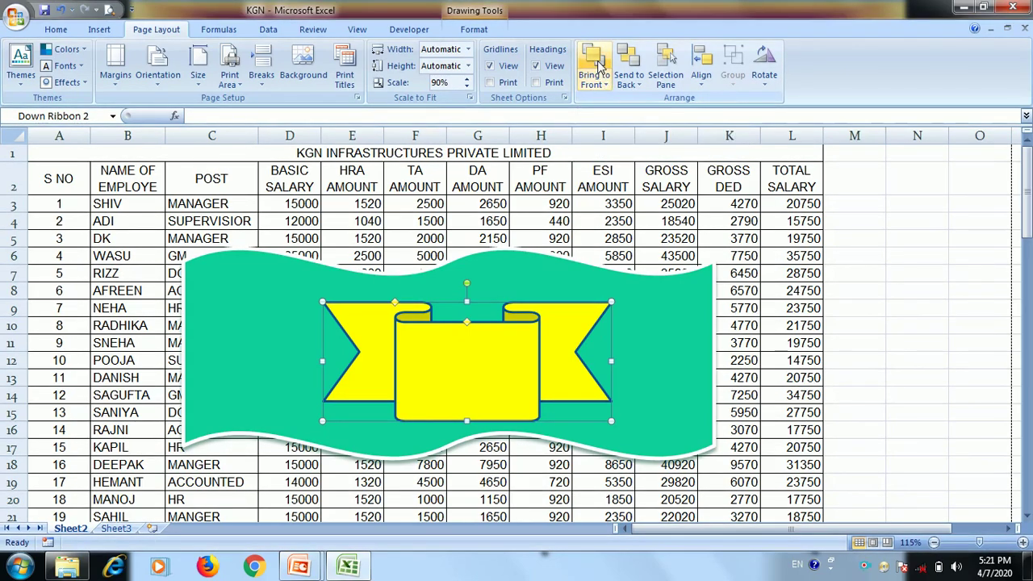
Step: Try sending the yellow ribbon to the very back, then bring it to the front again
left_click(662, 370)
left_click(513, 384)
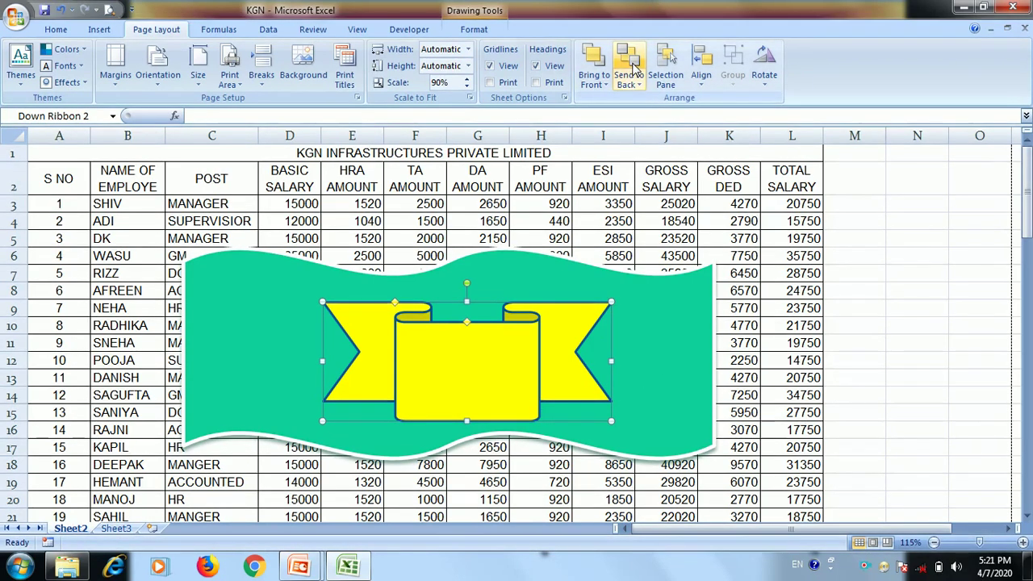
left_click(632, 64)
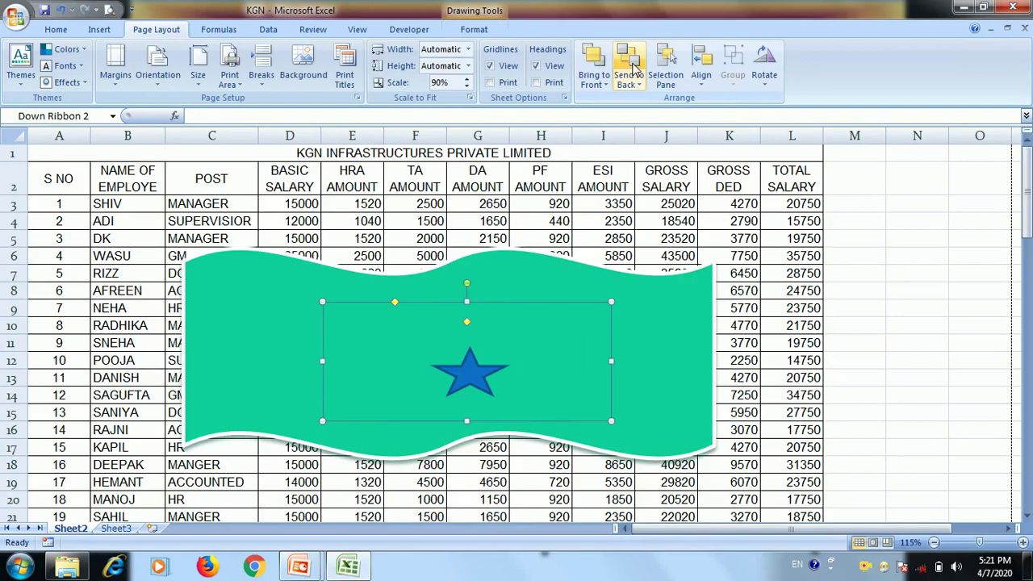
left_click(632, 65)
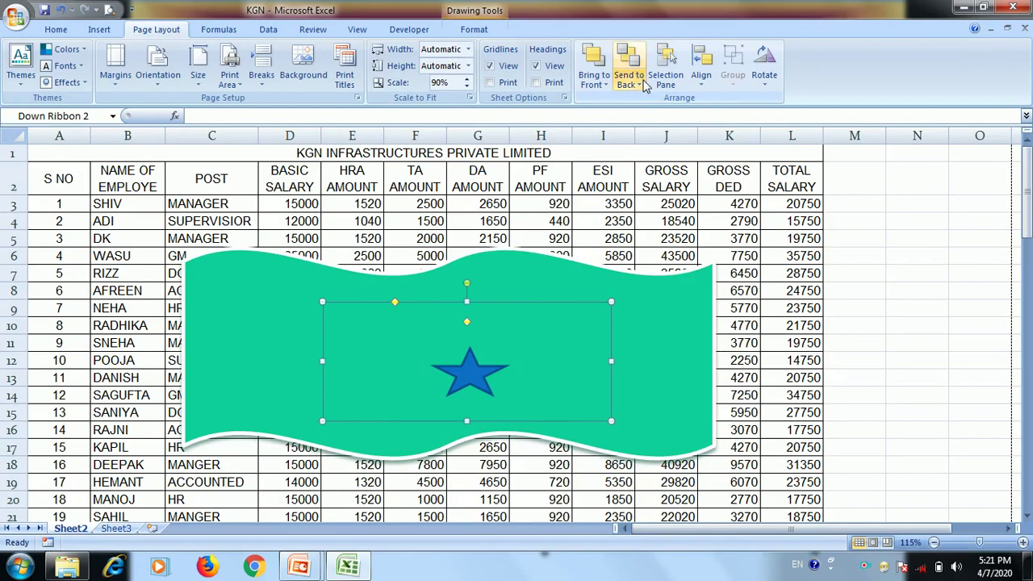
left_click(593, 61)
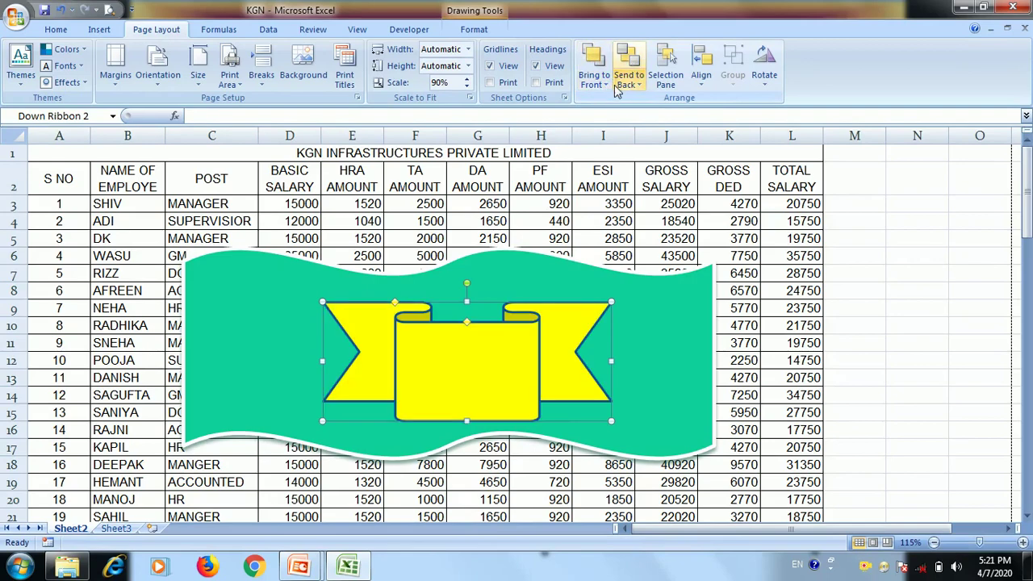
Step: Move the ribbon one layer back behind the blue star, then show the Selection pane of shapes
left_click(492, 313)
left_click(486, 343)
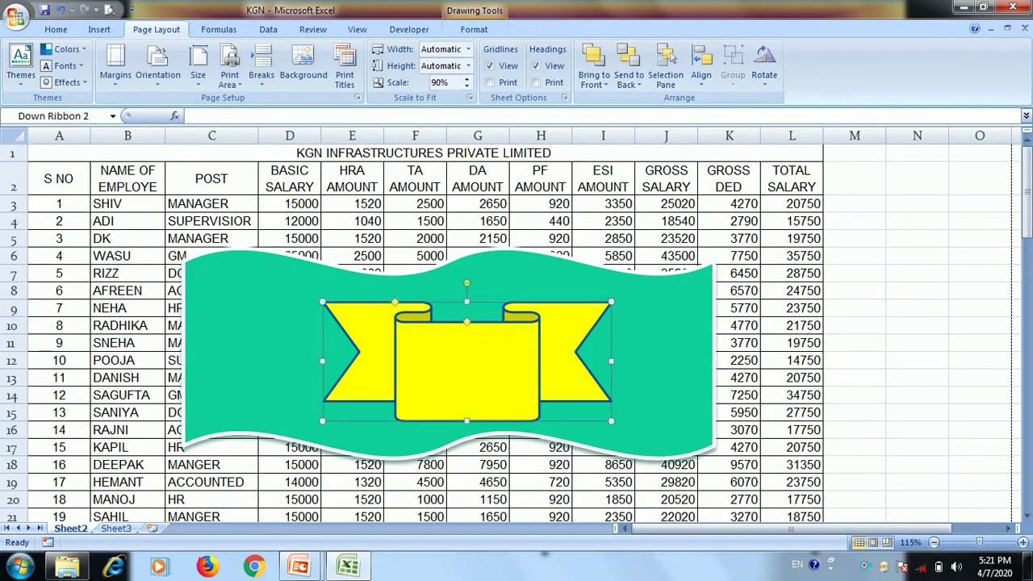
left_click(639, 85)
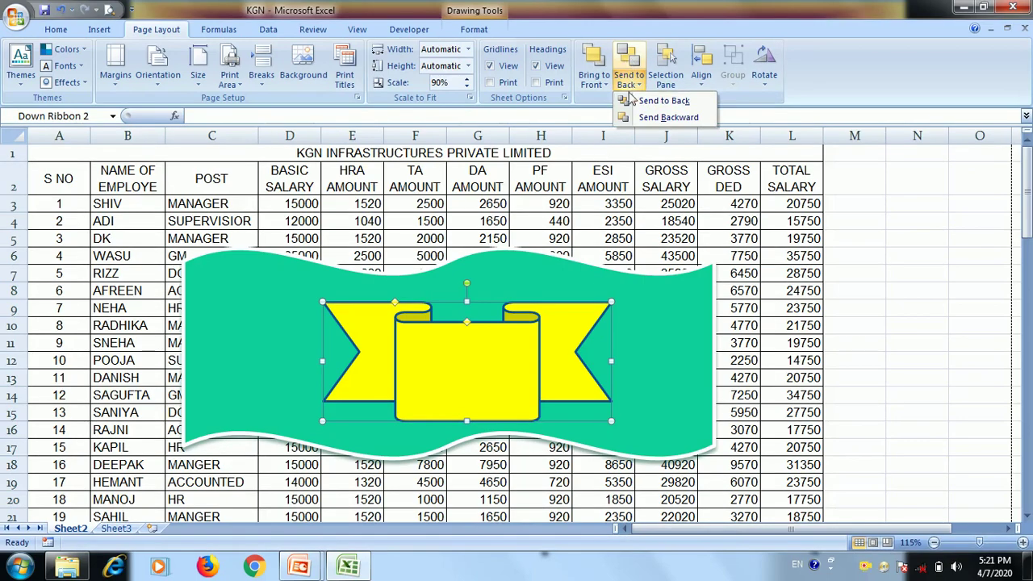
left_click(668, 117)
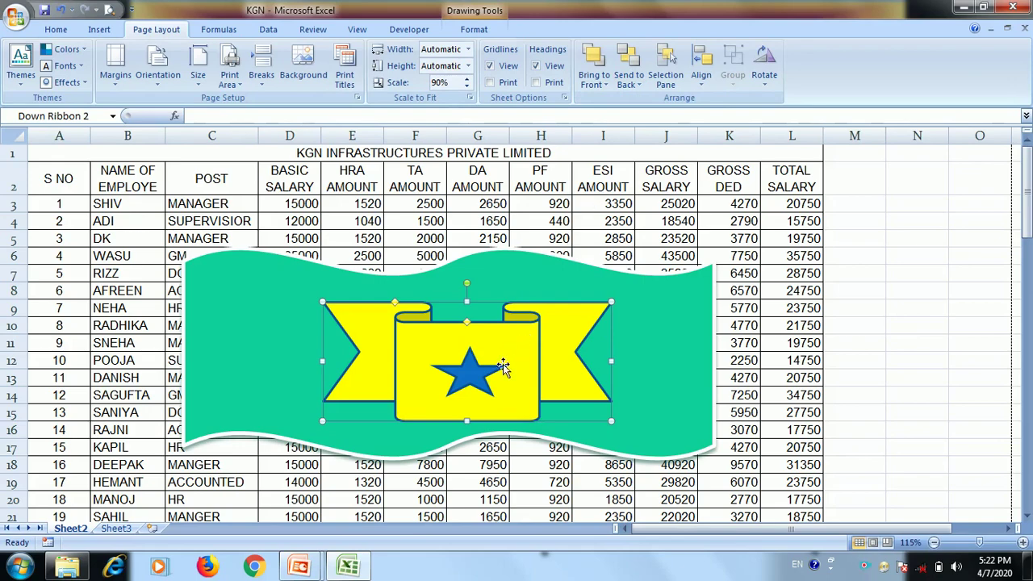
left_click(482, 386)
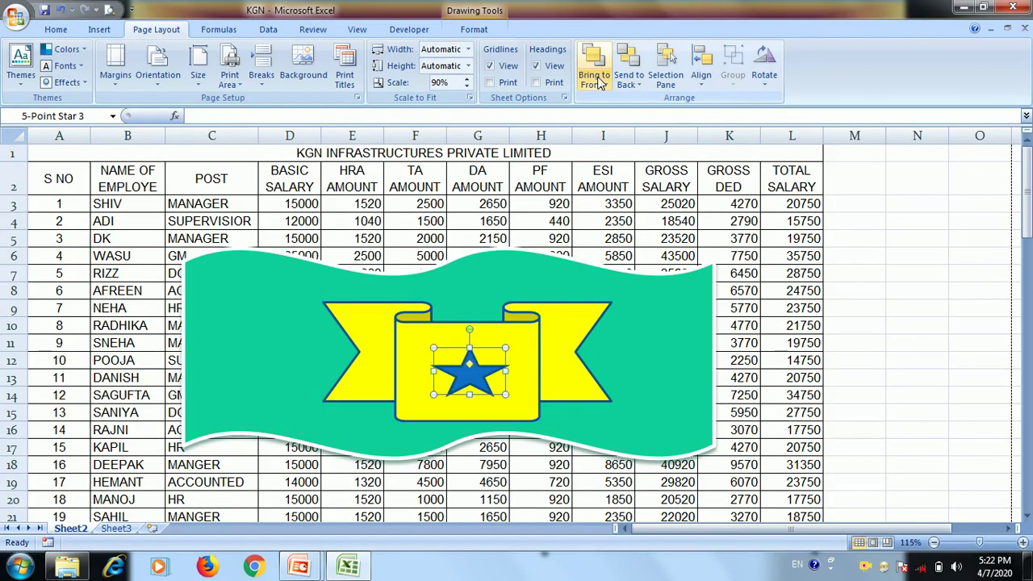
left_click(665, 79)
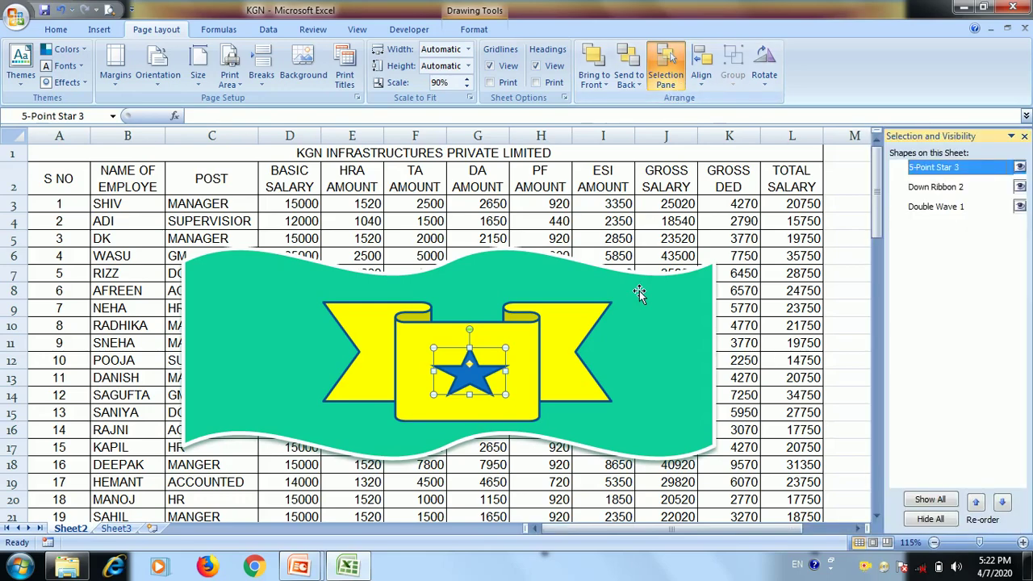
Step: Hide and re-show the yellow ribbon and green wave in the Selection pane, then close it
left_click(485, 389)
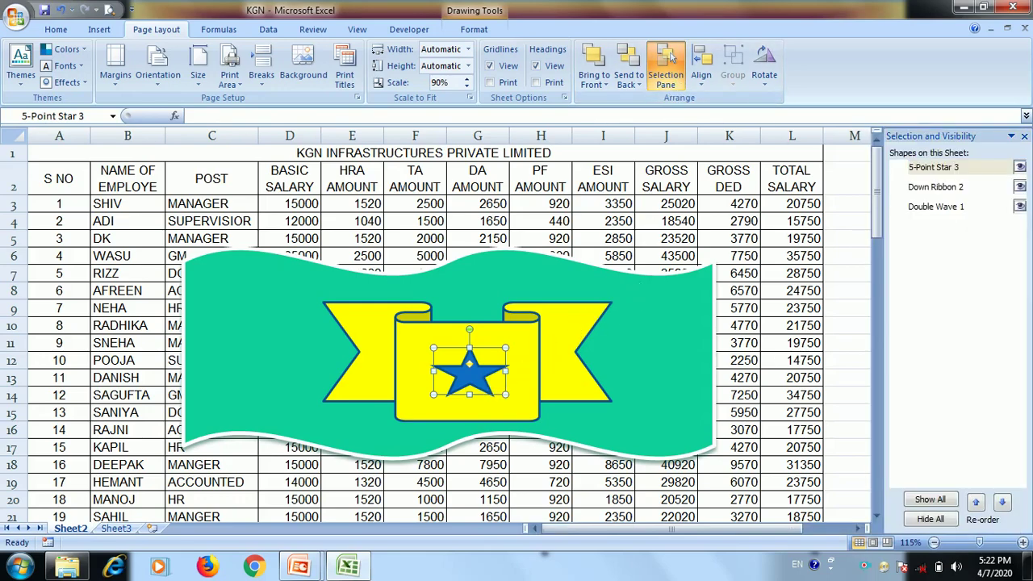
left_click(543, 347)
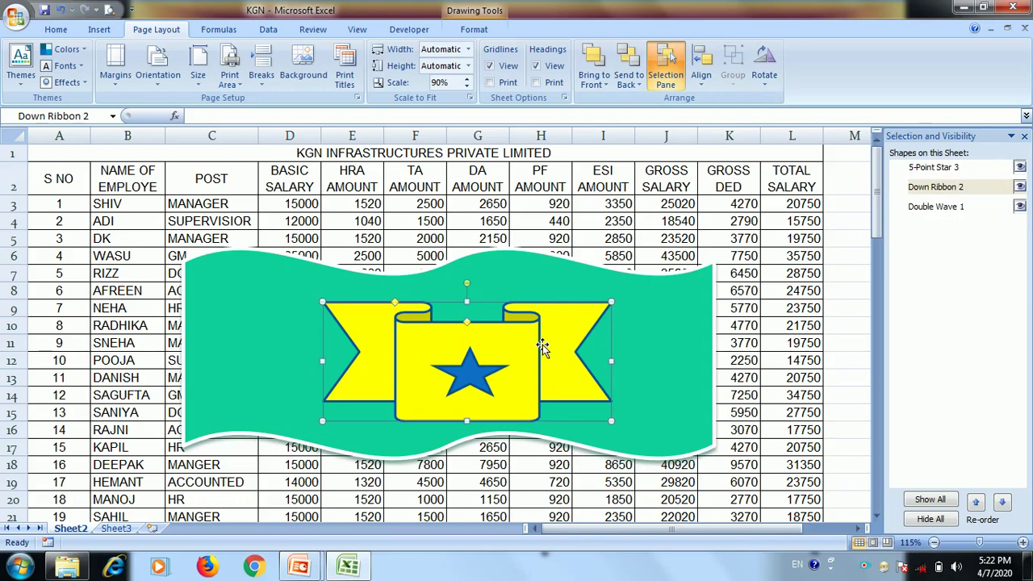
left_click(1021, 187)
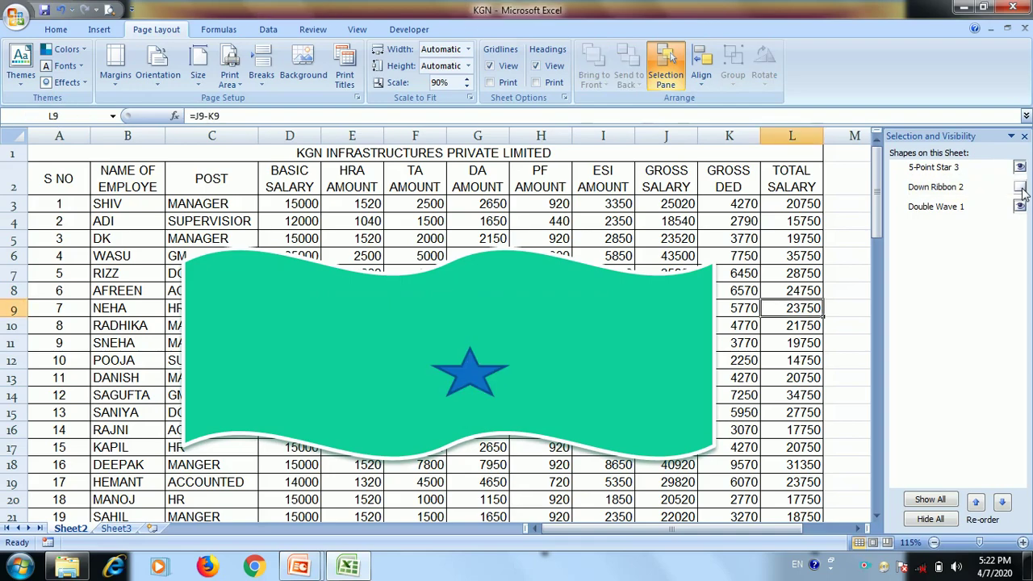
left_click(1020, 188)
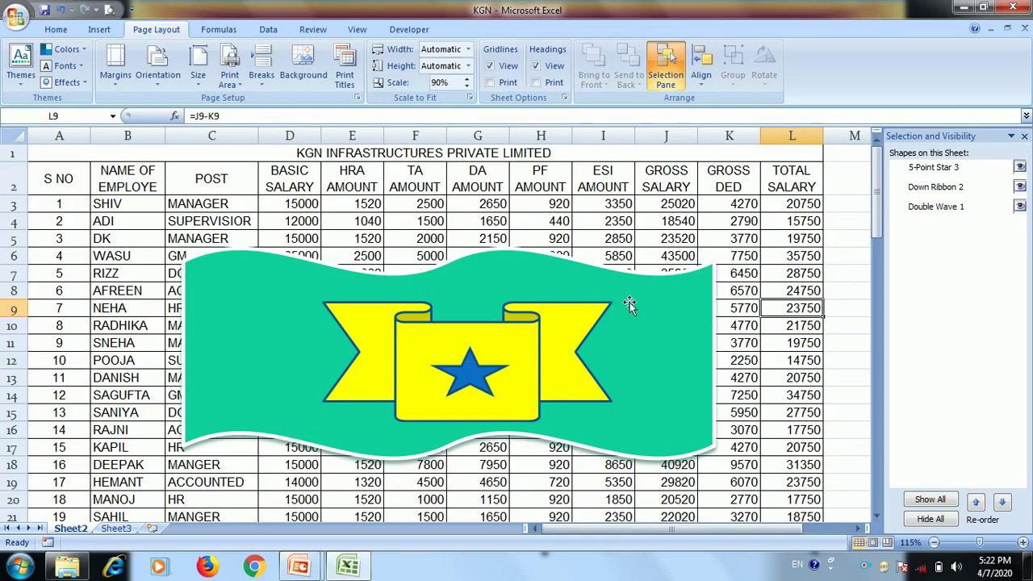
left_click(653, 305)
left_click(1020, 206)
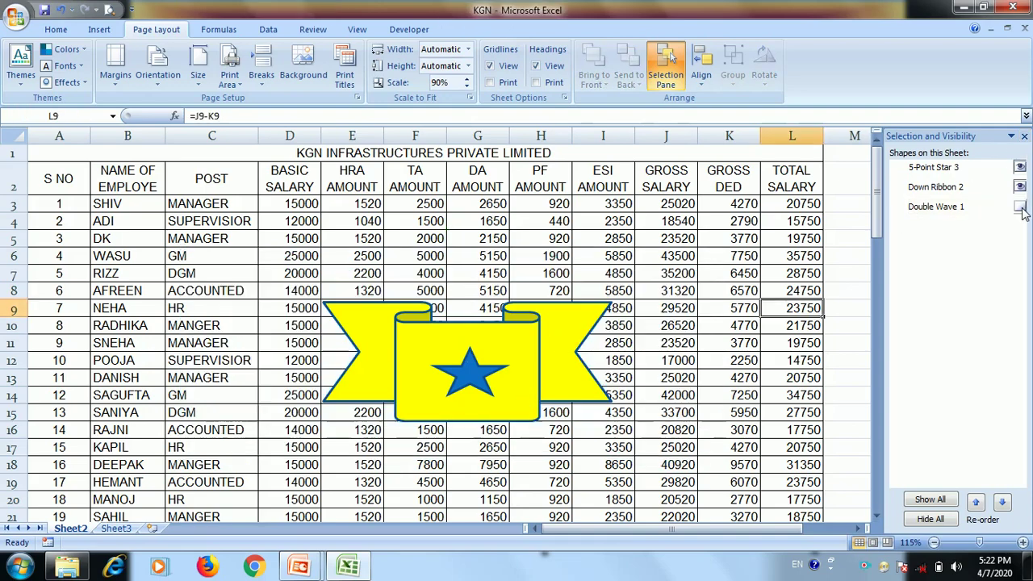
left_click(1020, 207)
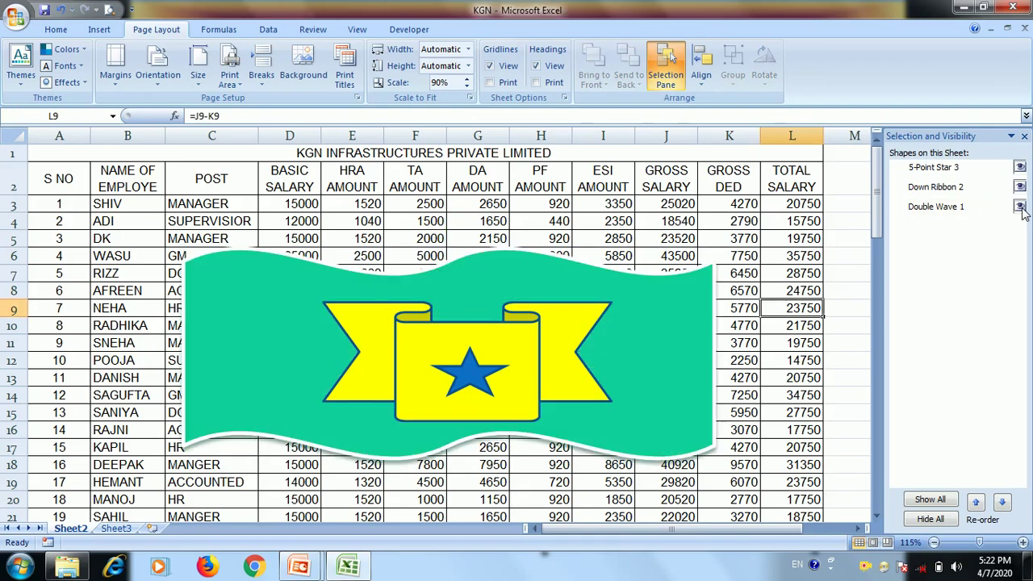
left_click(1025, 135)
Step: Drag the blue star and yellow ribbon so the star sits centred on the ribbon
left_click(702, 81)
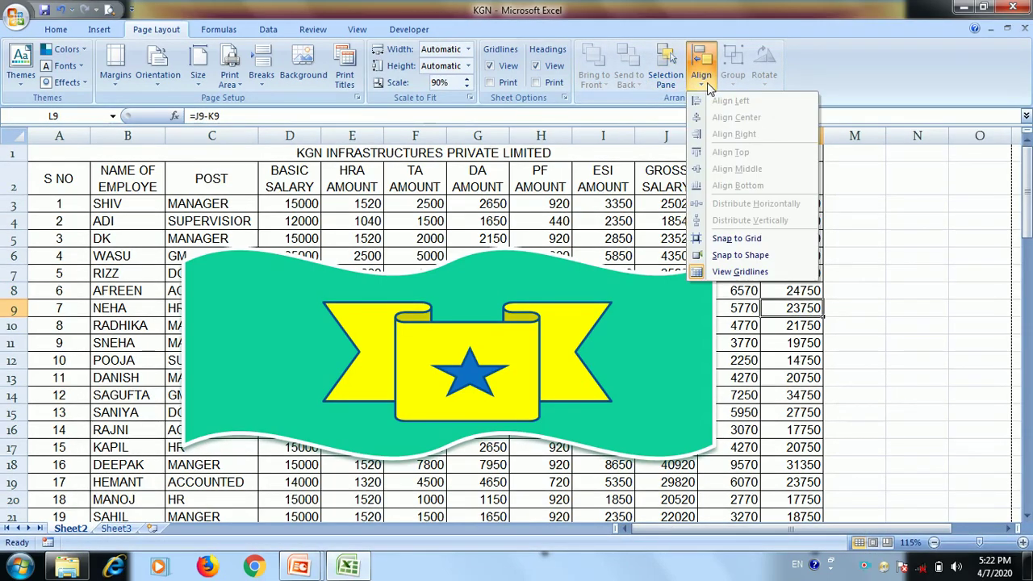
left_click(626, 327)
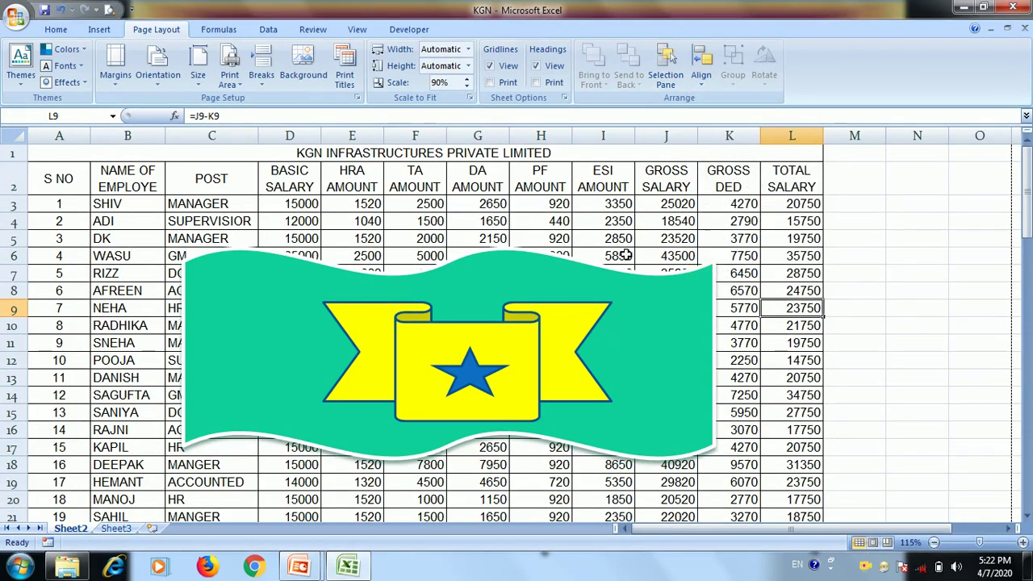
left_click(500, 373)
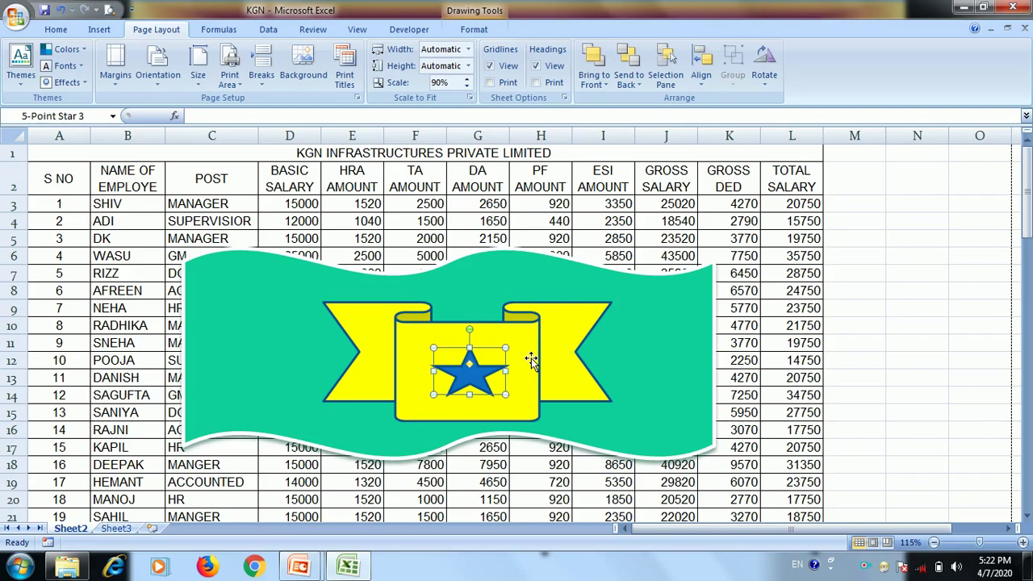
left_click(275, 340)
double_click(468, 384)
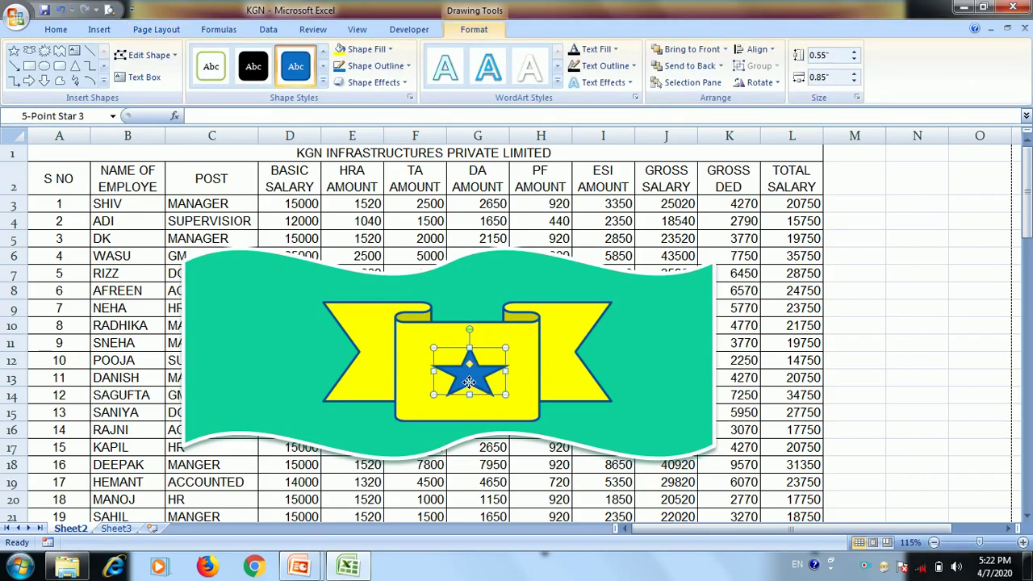
mouse_move(469, 381)
left_mouse_down()
mouse_move(708, 385)
mouse_move(488, 382)
left_mouse_up()
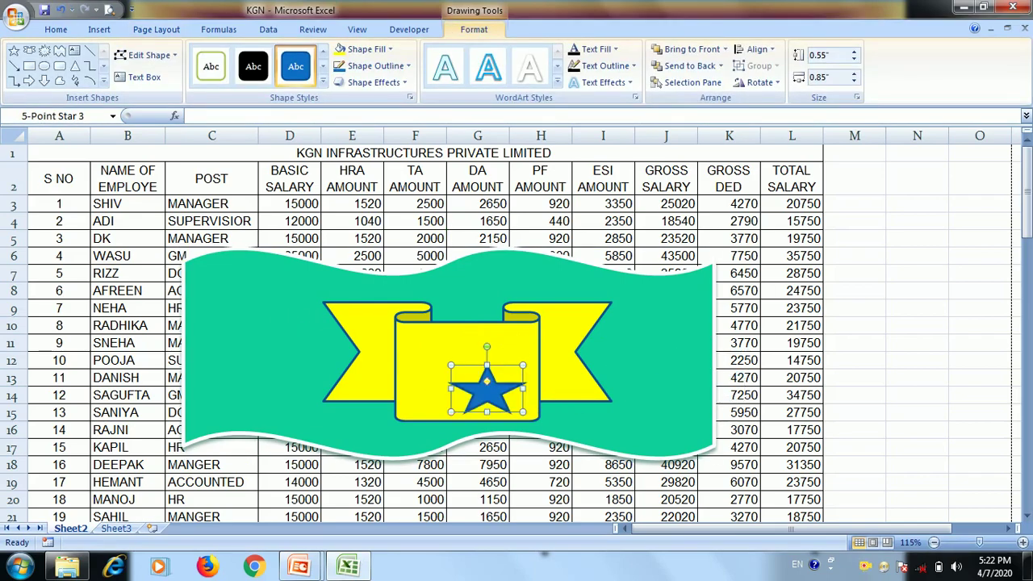
mouse_move(511, 347)
left_mouse_down()
mouse_move(567, 348)
mouse_move(469, 350)
left_mouse_up()
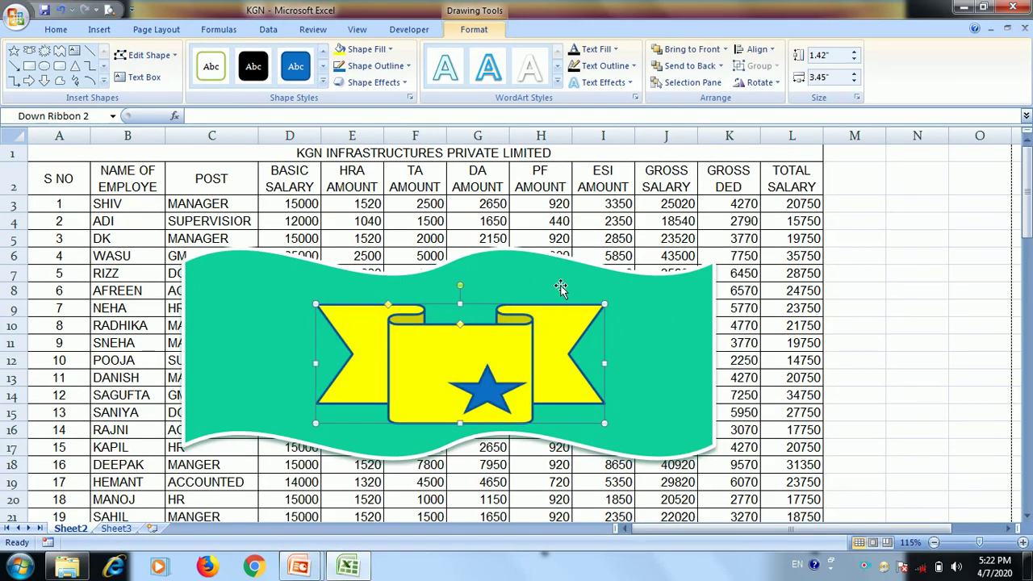
left_click(492, 398)
left_click_drag(493, 398, 474, 383)
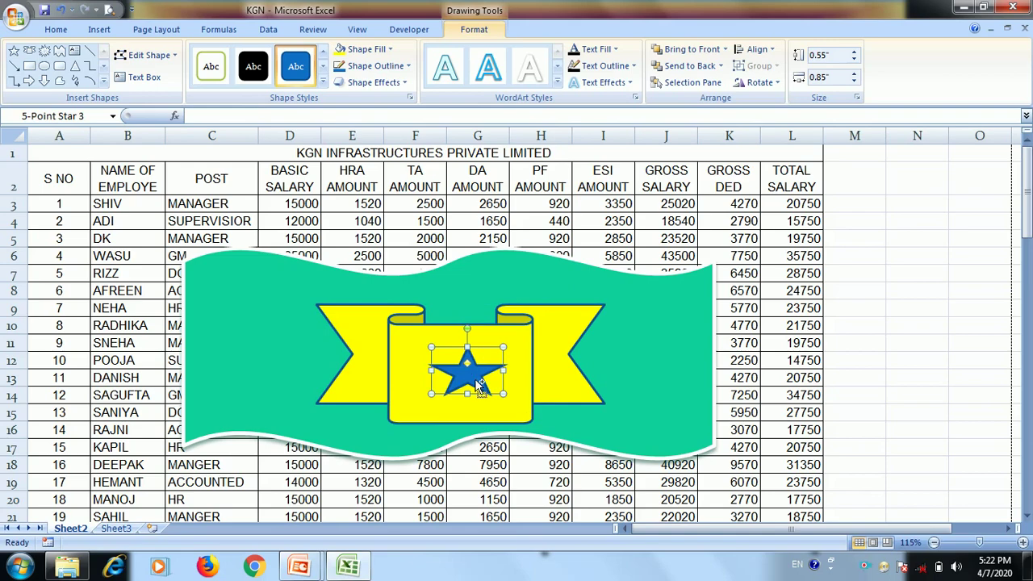
Step: Add the yellow ribbon and green wave to the star's selection to select all three logo shapes
left_click(550, 347, "shift")
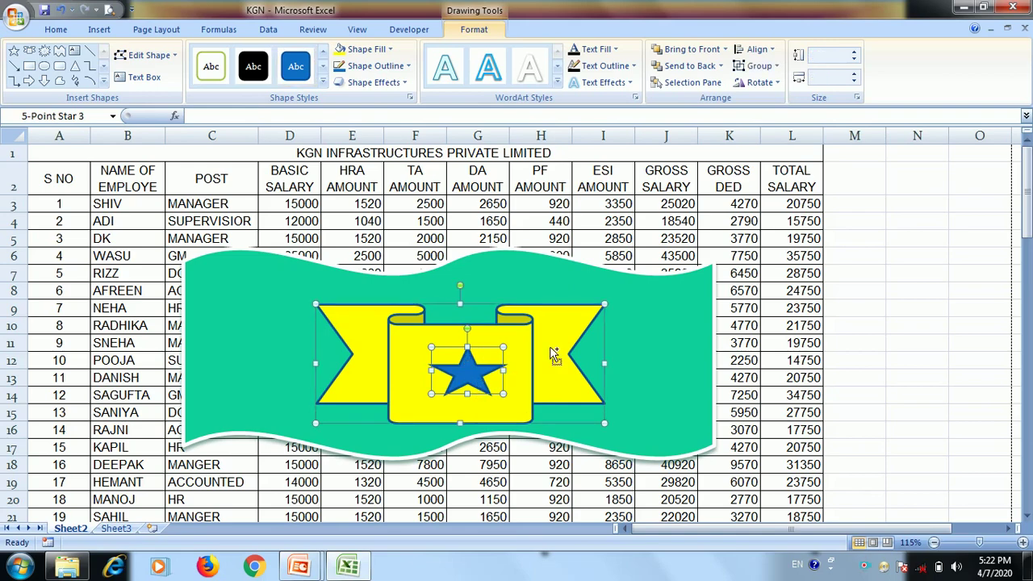
left_click(655, 339, "shift")
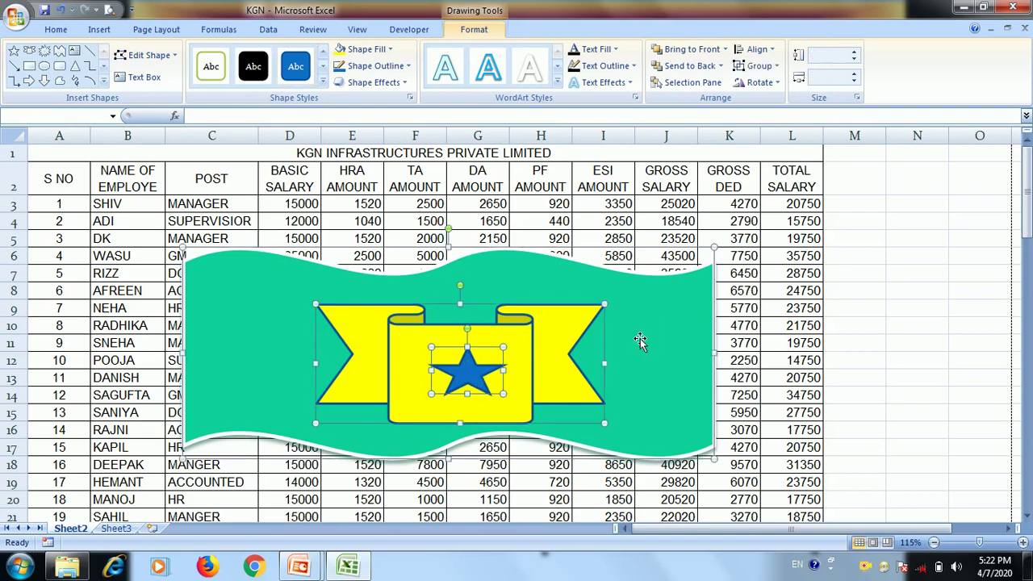
left_click(154, 30)
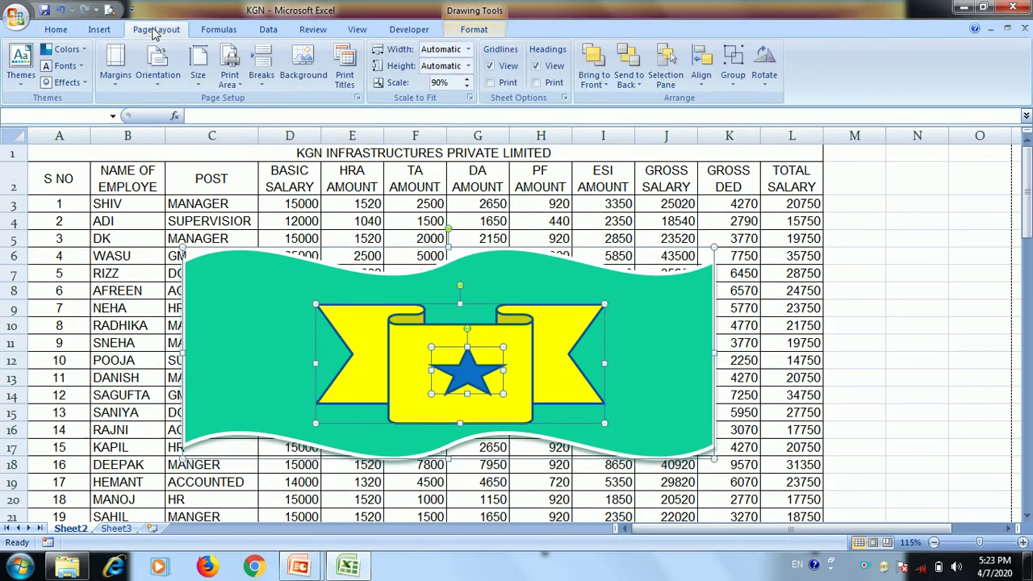
left_click(733, 68)
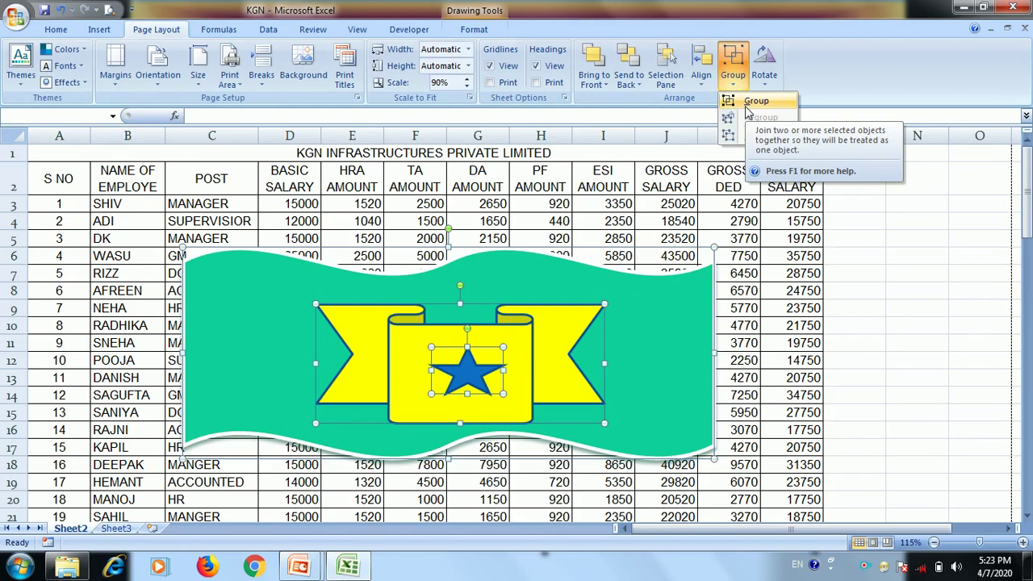
Step: Group the star, ribbon and wave, nudge the star slightly, then ungroup the logo shapes
left_click(756, 101)
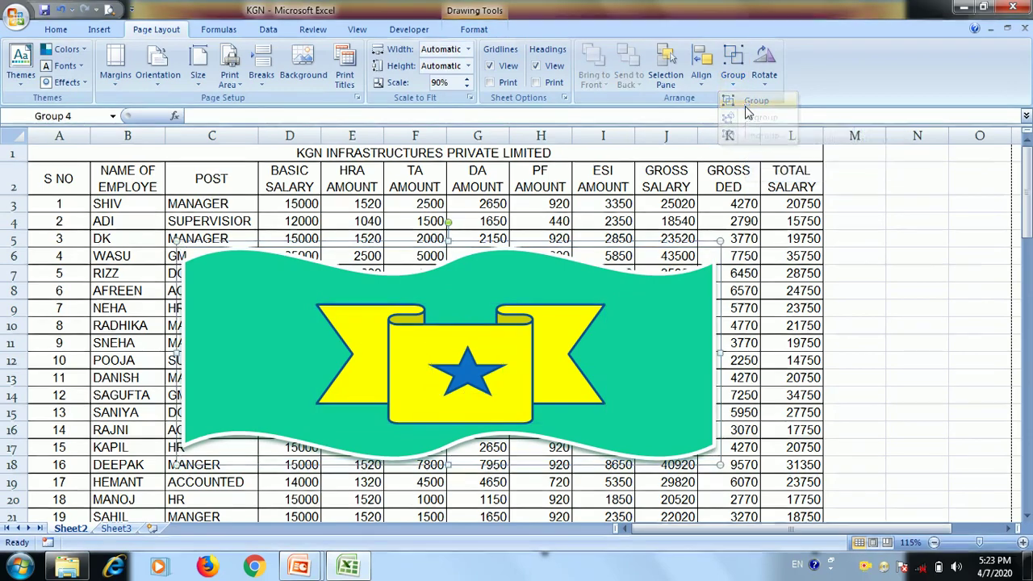
left_click(473, 374)
left_click_drag(477, 383, 479, 384)
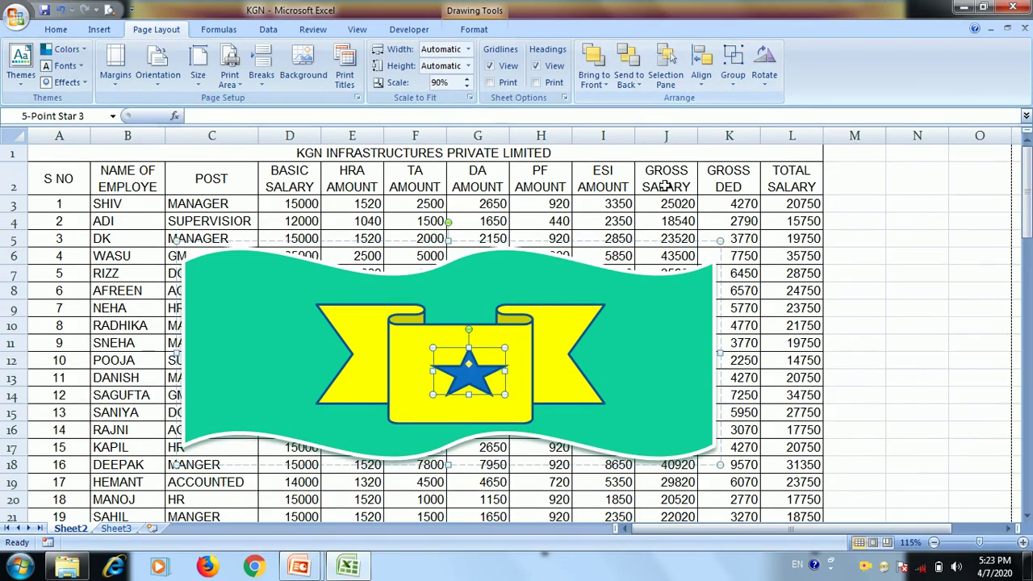
left_click(569, 407, "shift")
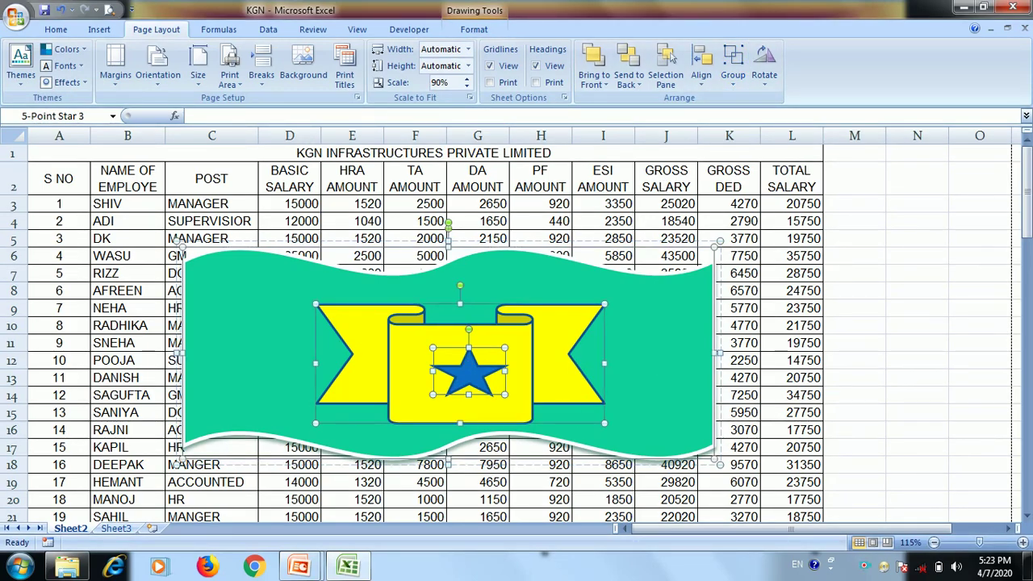
left_click(733, 69)
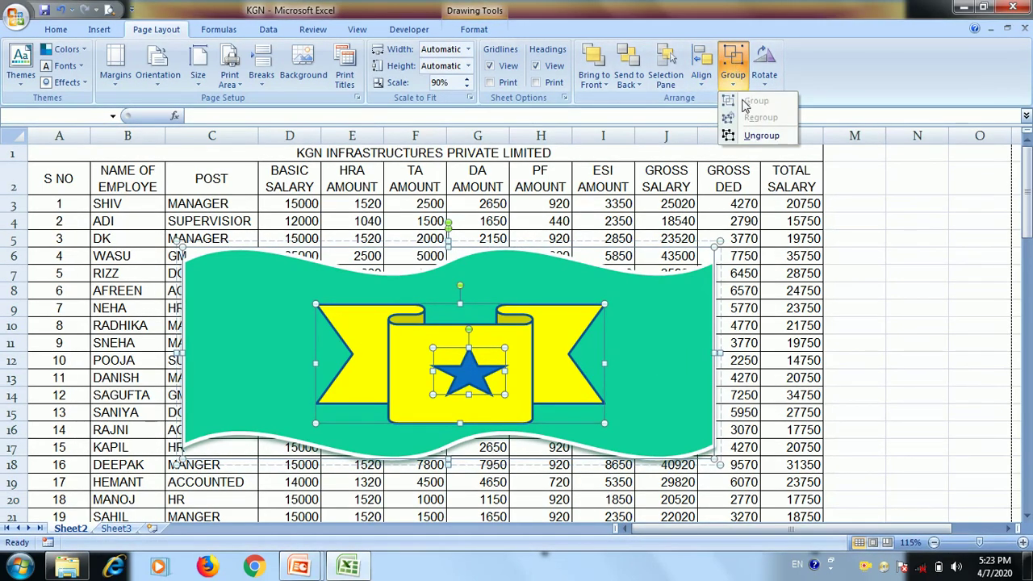
left_click(761, 135)
left_click(733, 75)
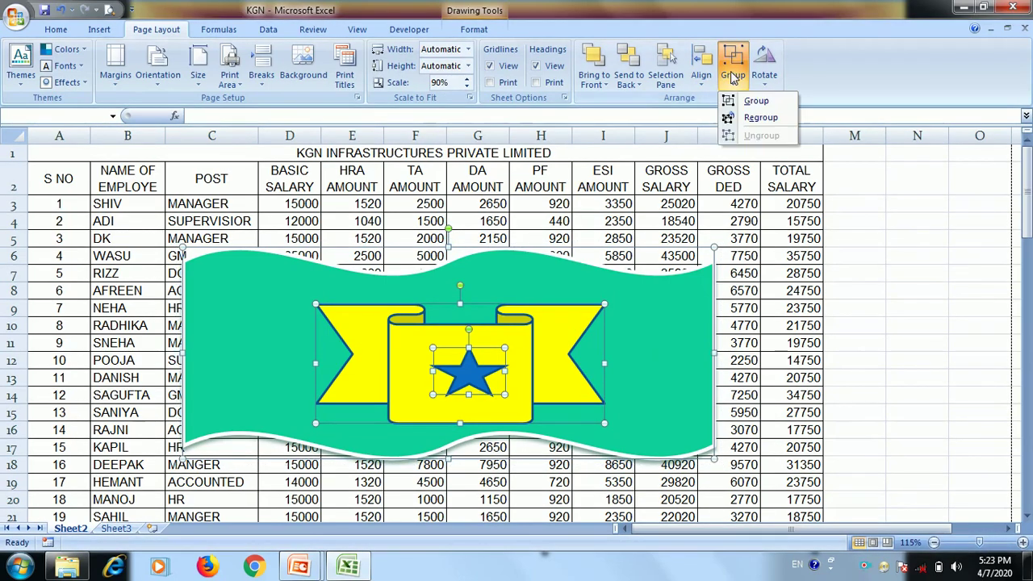
left_click(761, 117)
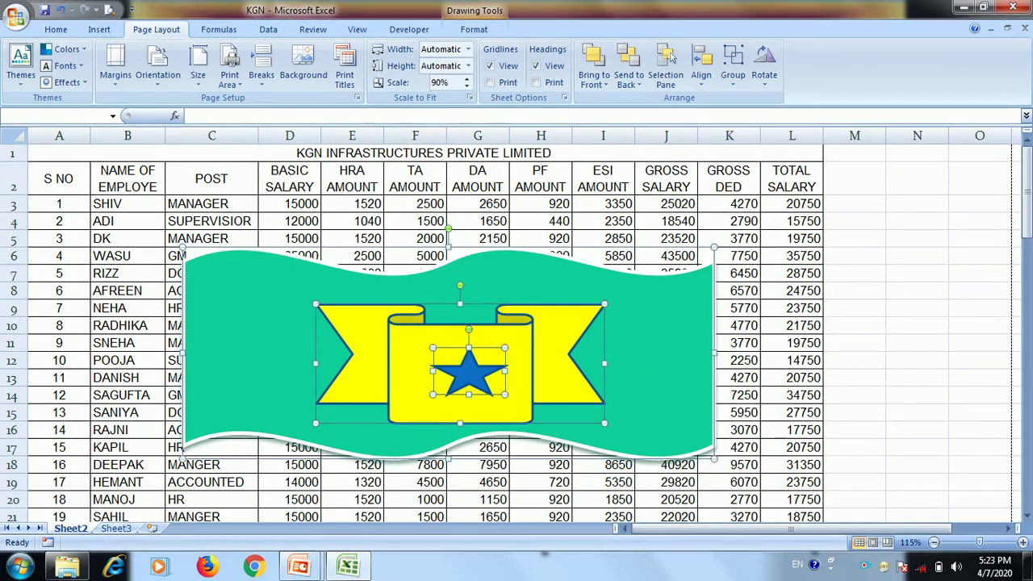
Step: Drag the selected logo shapes up and left over rows 4–15 of the salary table
left_click_drag(640, 385, 656, 390)
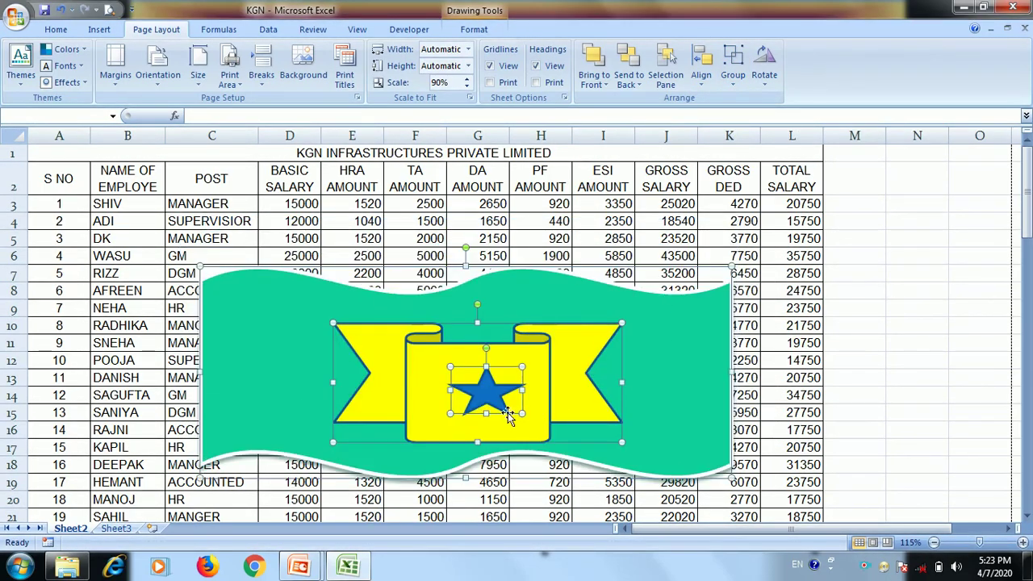
mouse_move(529, 383)
left_mouse_down()
mouse_move(495, 376)
mouse_move(529, 375)
mouse_move(495, 346)
mouse_move(420, 311)
left_mouse_up()
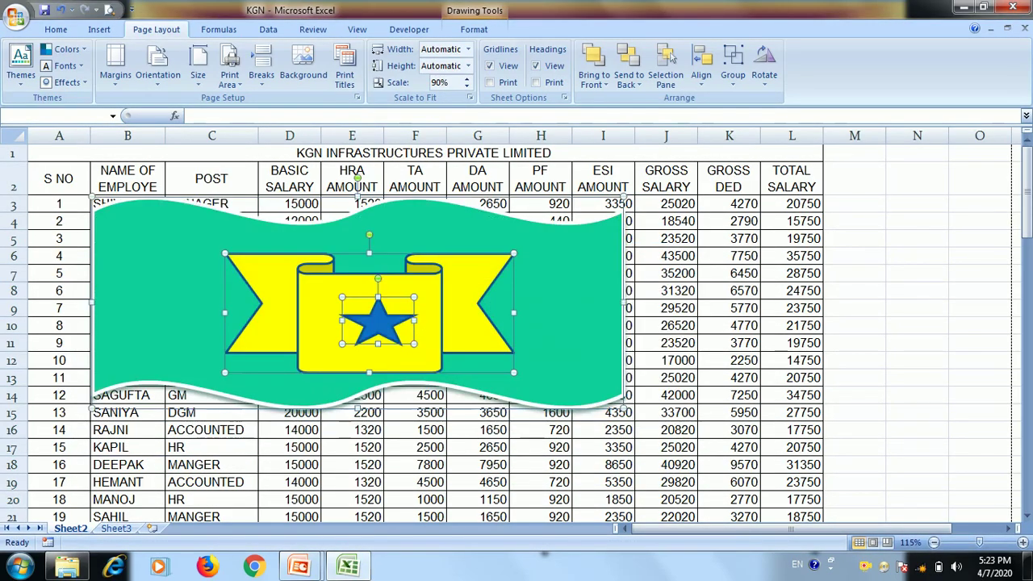
left_click_drag(444, 376, 449, 381)
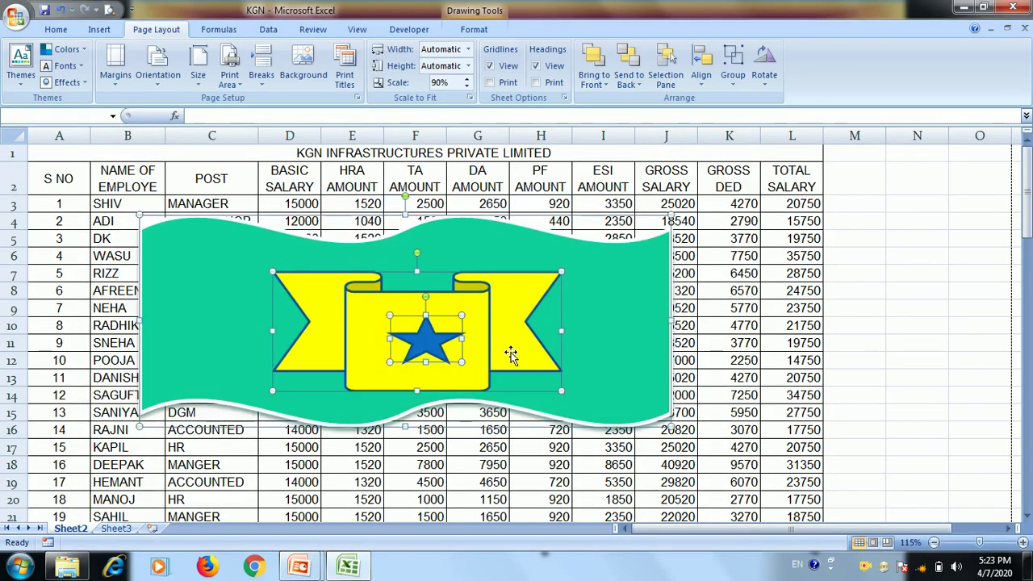
Step: Regroup the logo and shift the yellow ribbon up and left inside the green wave
left_click(731, 81)
left_click(746, 99)
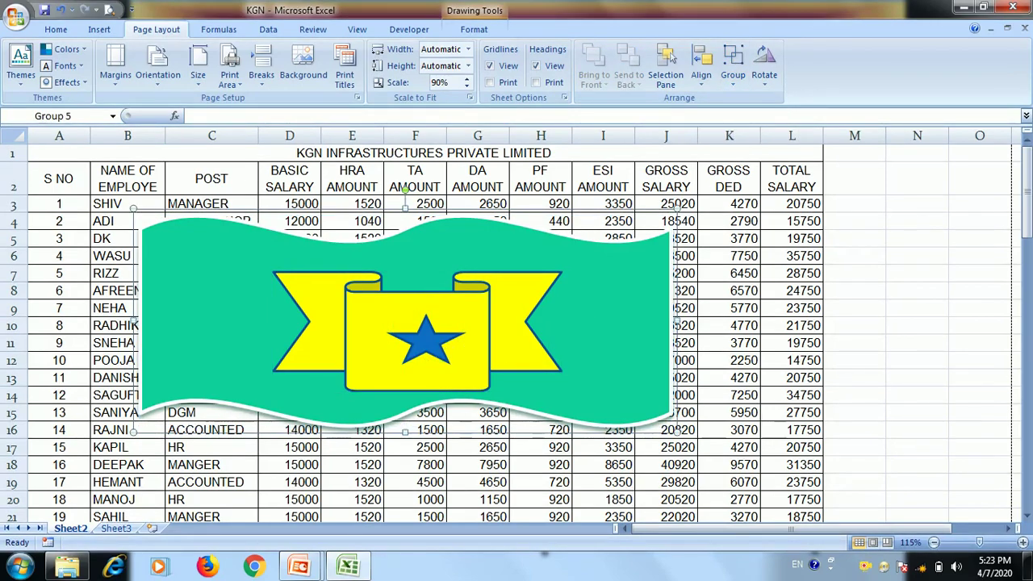
left_click(496, 345)
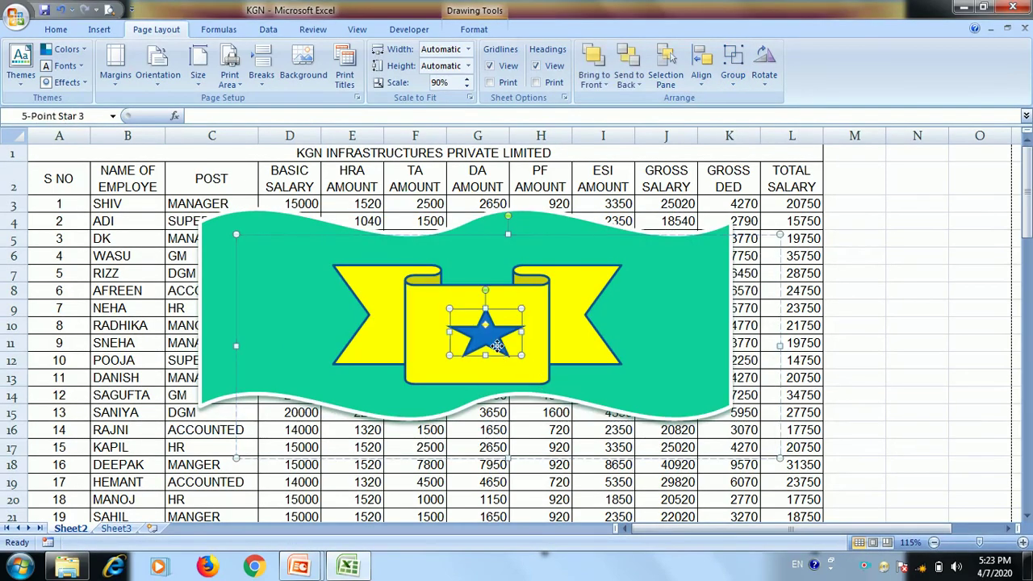
mouse_move(496, 346)
left_mouse_down()
mouse_move(427, 366)
mouse_move(512, 341)
left_mouse_up()
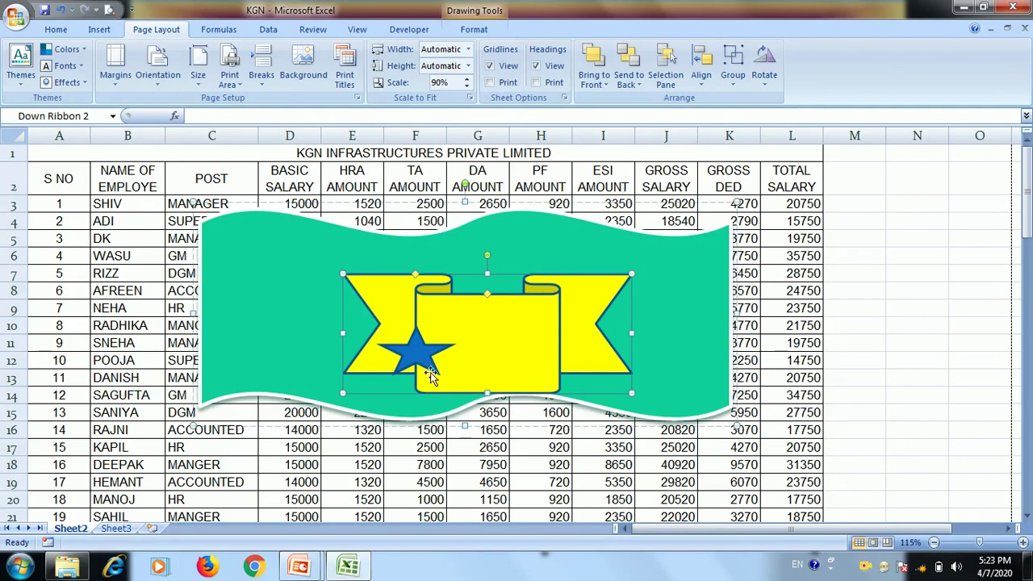
left_click_drag(432, 374, 539, 378)
left_click_drag(513, 340, 479, 306)
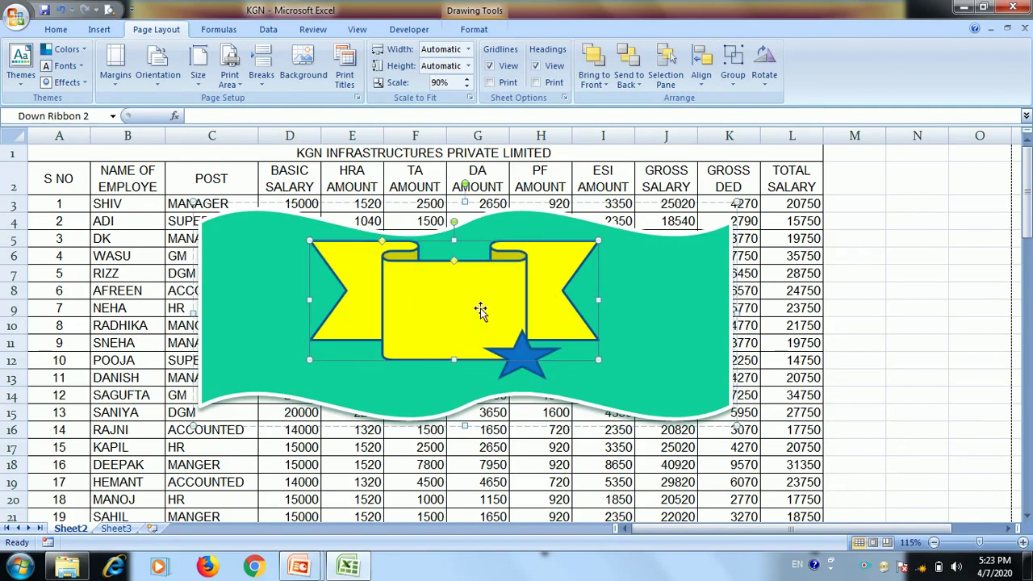
left_click_drag(525, 355, 461, 303)
Step: Select the blue star, then bring up the Shapes gallery from the Insert tab
left_click(521, 355)
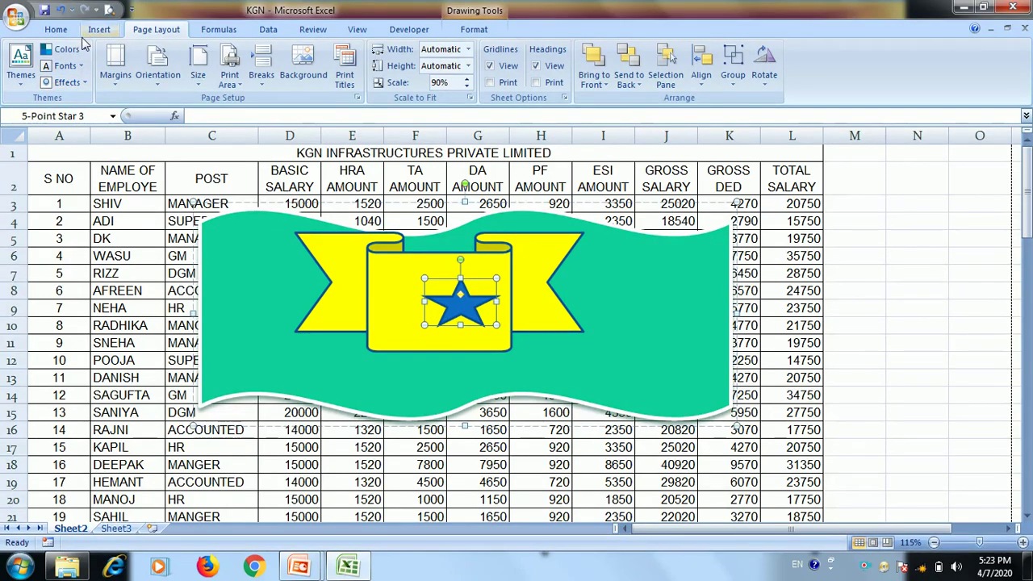
left_click(98, 29)
left_click(167, 69)
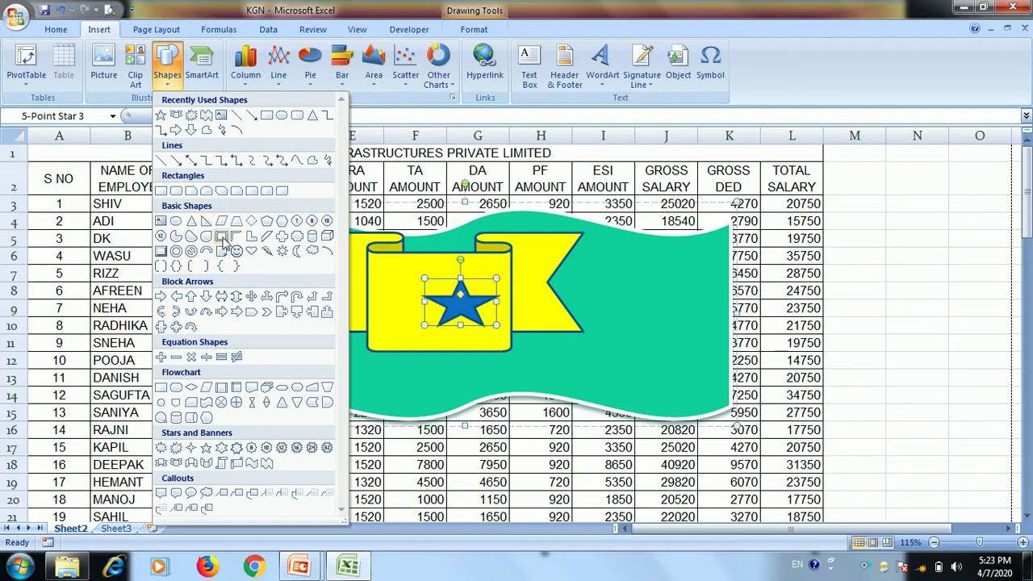
Step: Draw a tall rectangle in column M and narrow it to 0.27 inches wide
left_click(162, 191)
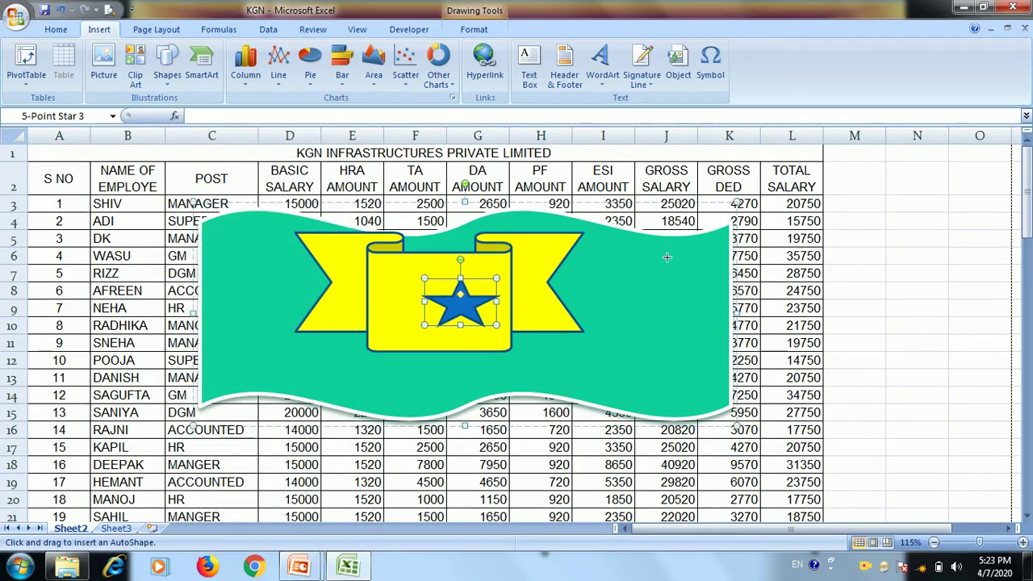
left_click_drag(828, 208, 874, 482)
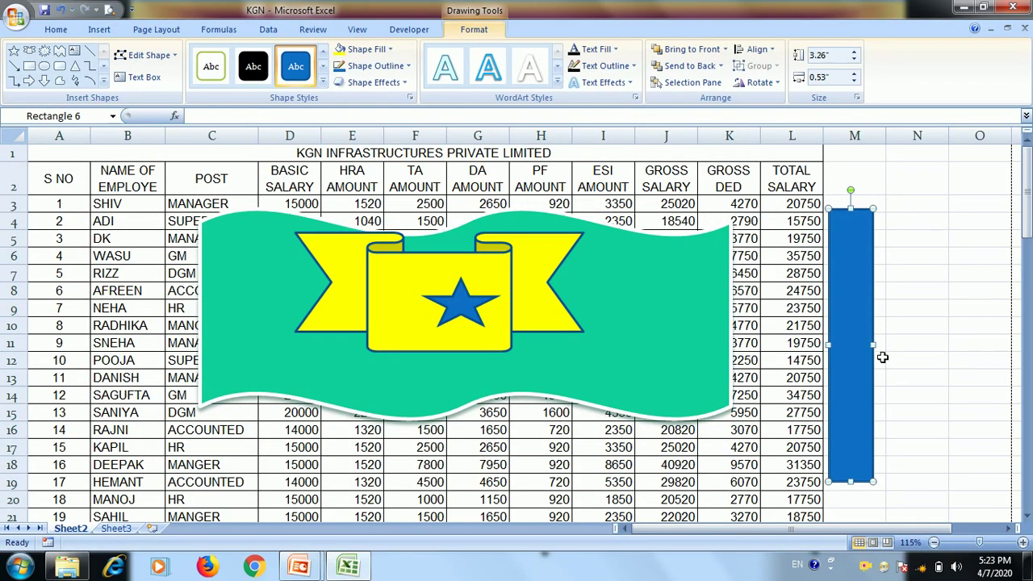
left_click_drag(882, 348, 859, 344)
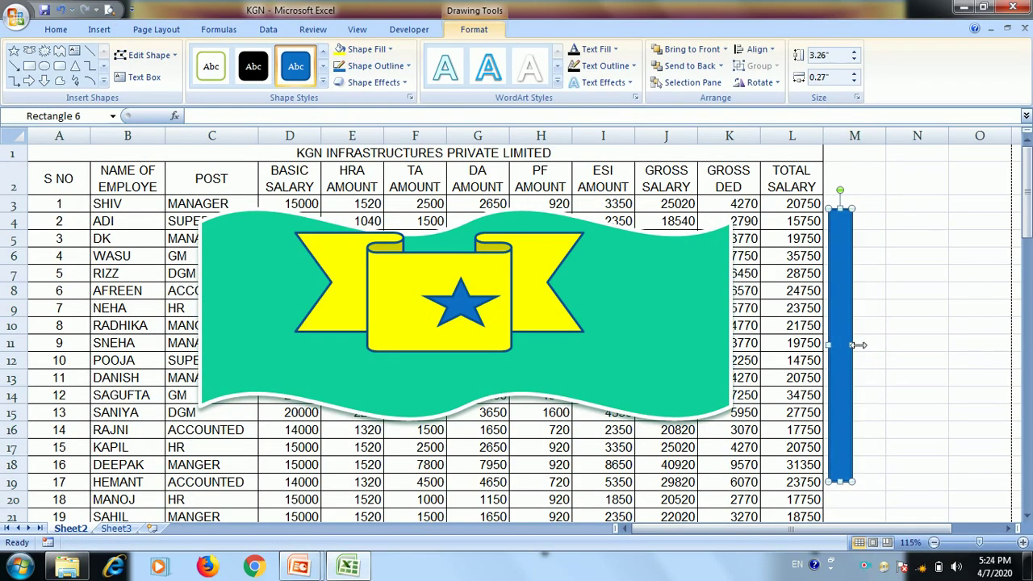
Step: Draw a 2.51-inch wide rectangle and place it across the tall bar's top
left_click(29, 65)
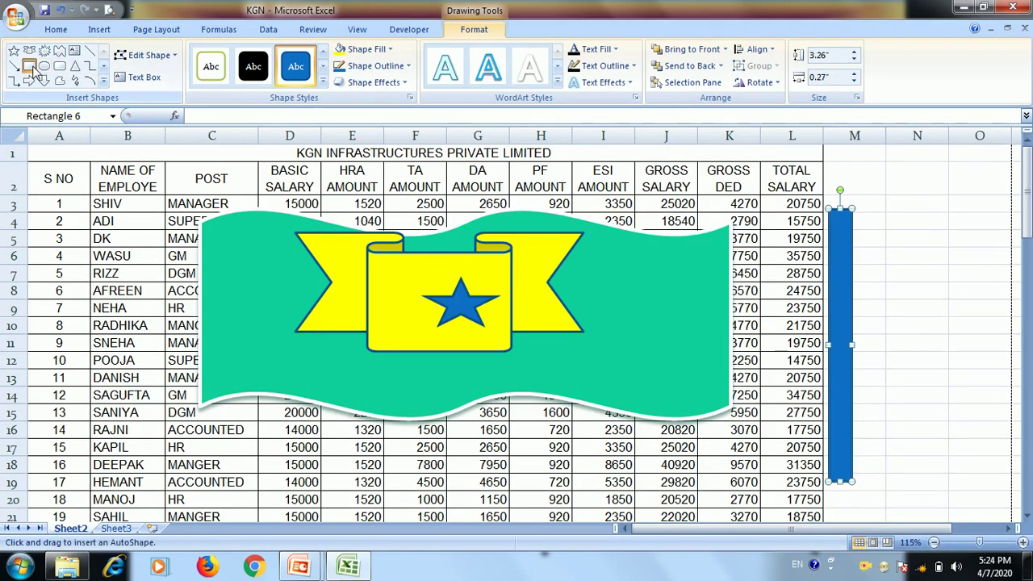
left_click_drag(786, 175, 998, 233)
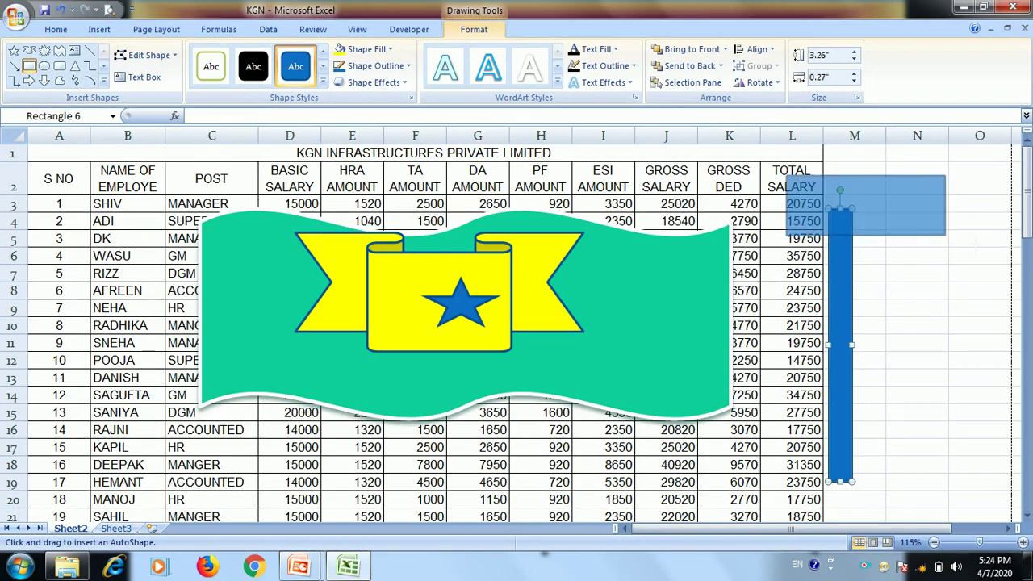
mouse_move(900, 224)
left_mouse_down()
mouse_move(850, 220)
mouse_move(842, 204)
mouse_move(862, 211)
left_mouse_up()
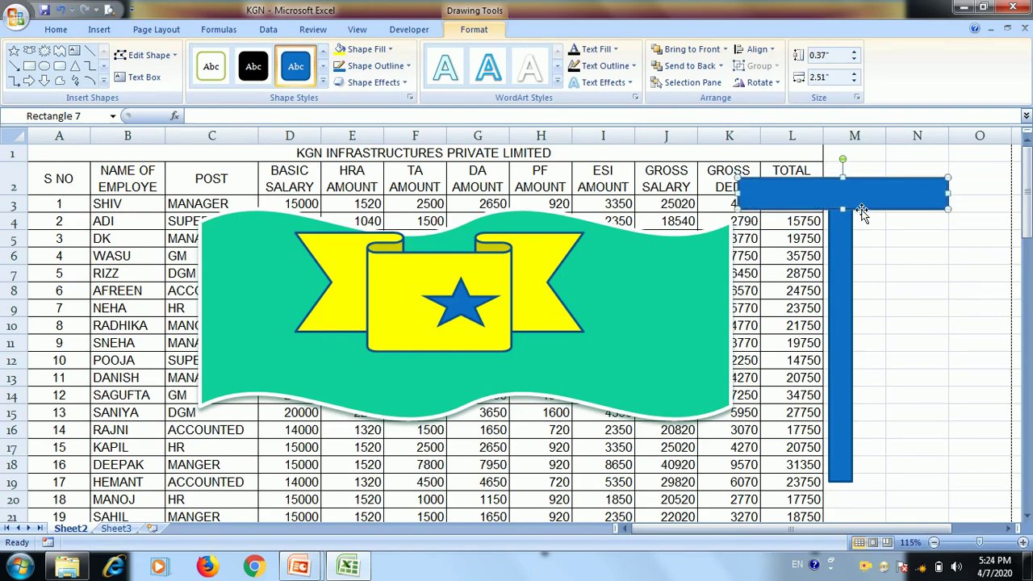
Step: After trying other styles, apply the cyan gradient Shape Style to the horizontal bar
left_click(844, 292)
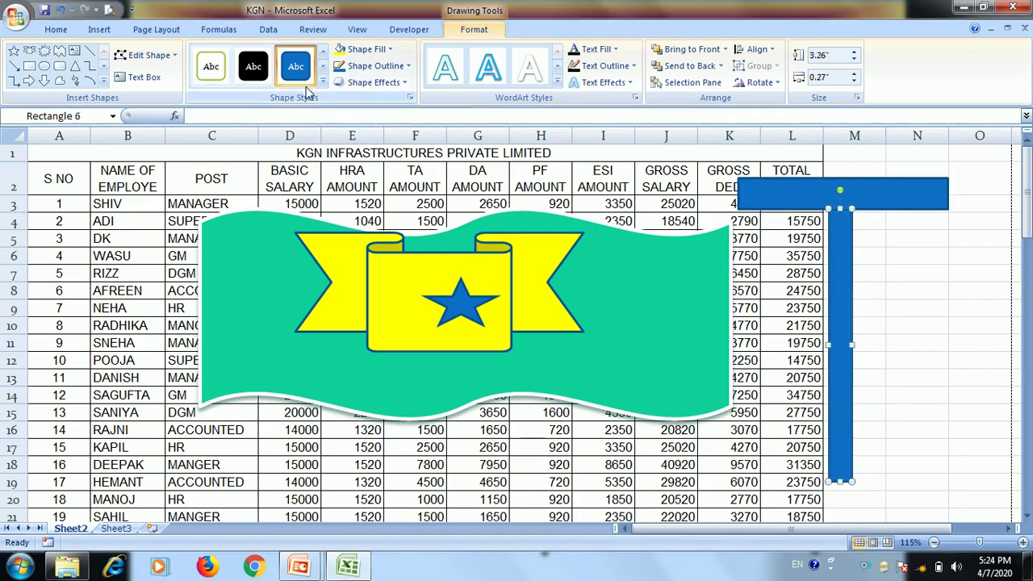
left_click(211, 66)
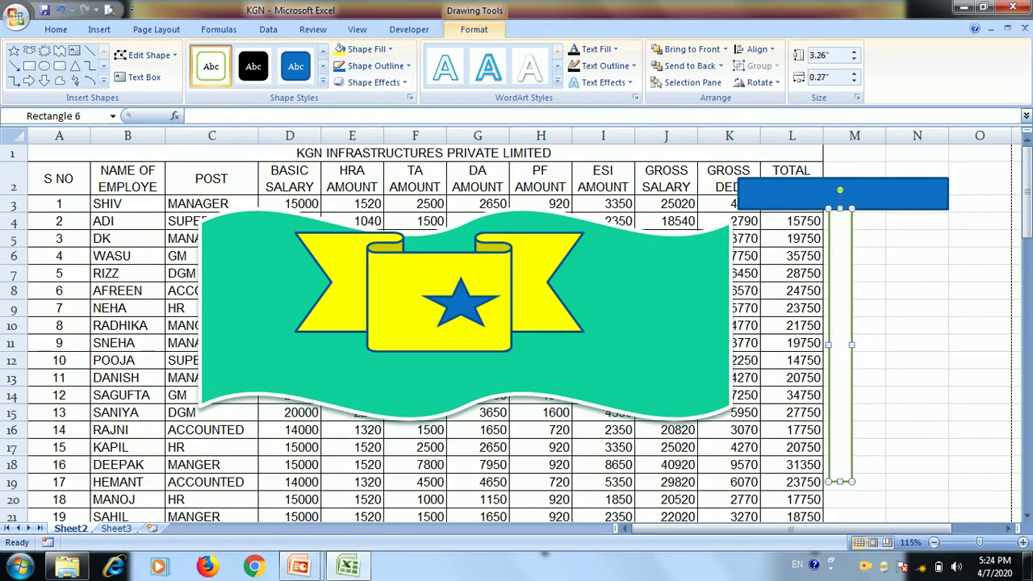
left_click(781, 199)
left_click(248, 65)
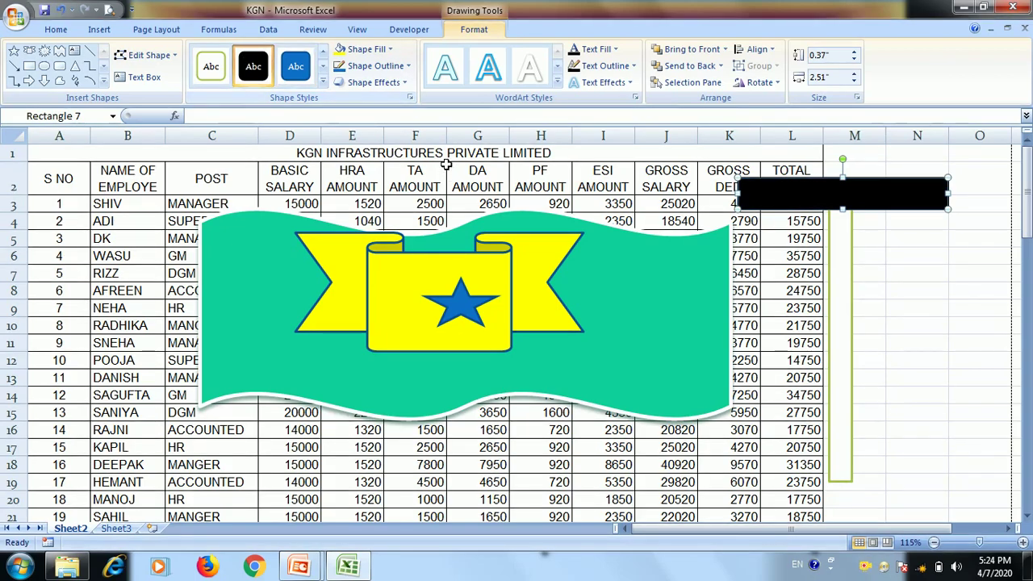
left_click(323, 83)
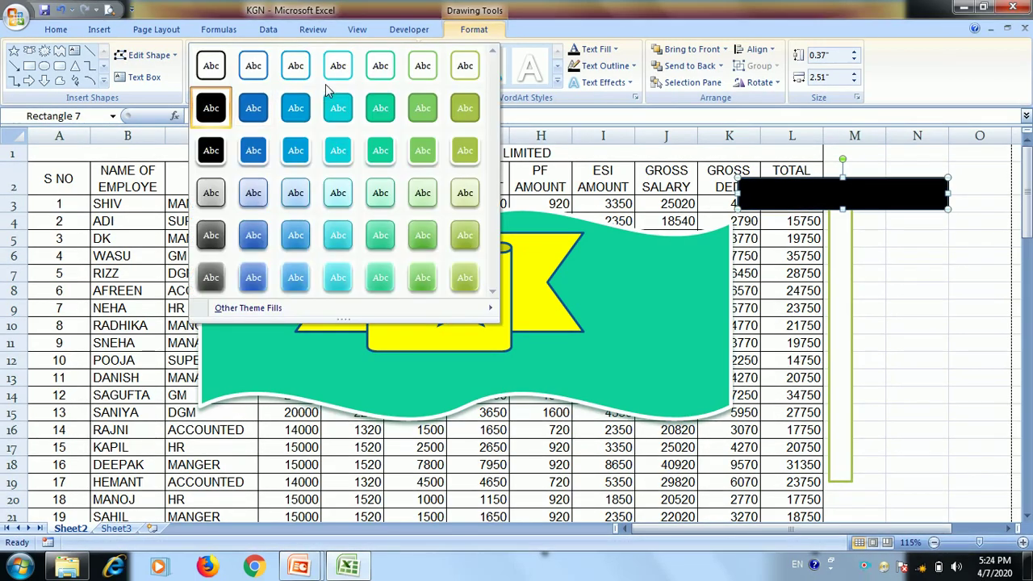
left_click(346, 238)
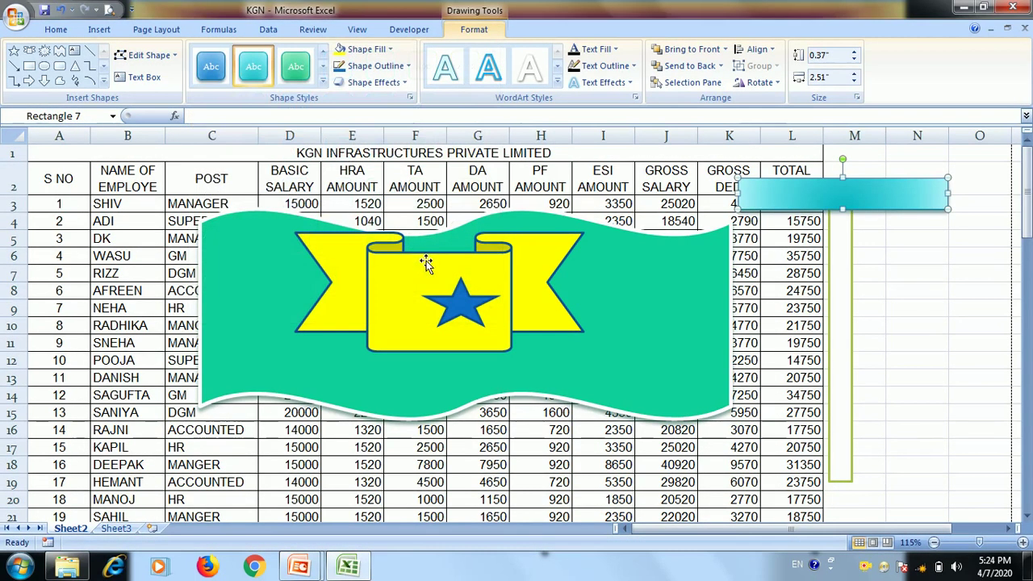
Step: Give the vertical bar the same cyan gradient style and select both bars together
left_click(847, 242)
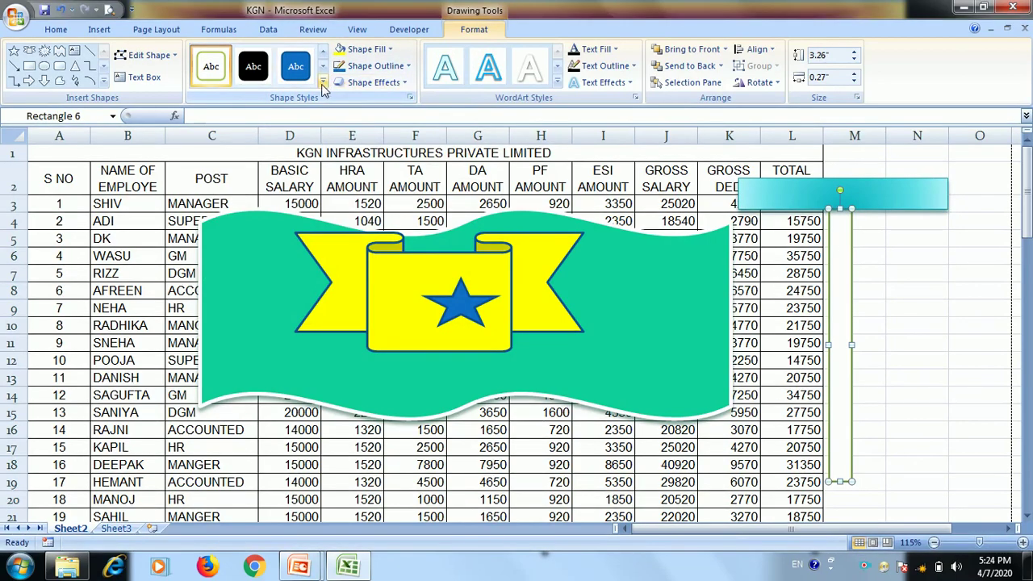
left_click(323, 83)
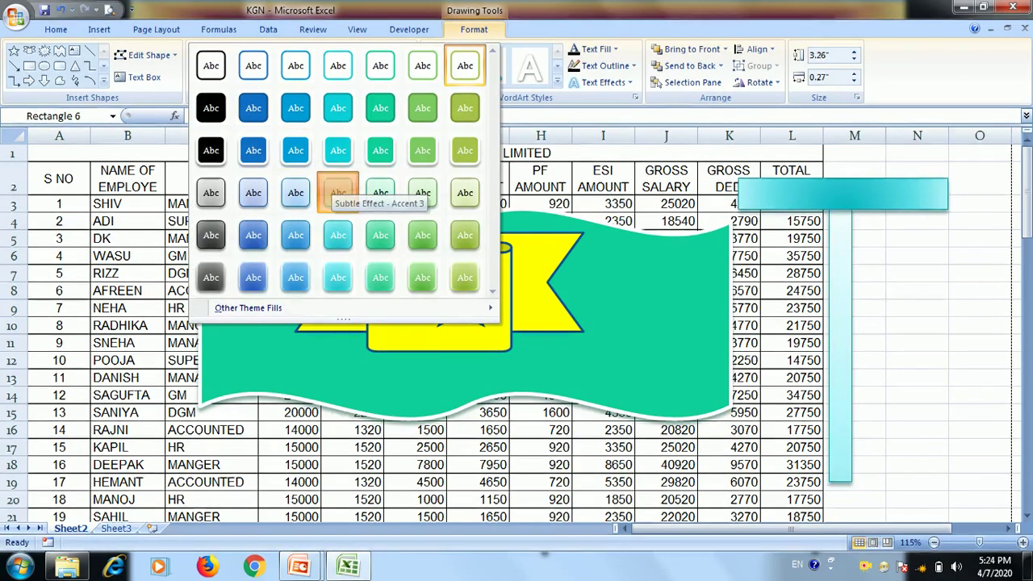
left_click(337, 189)
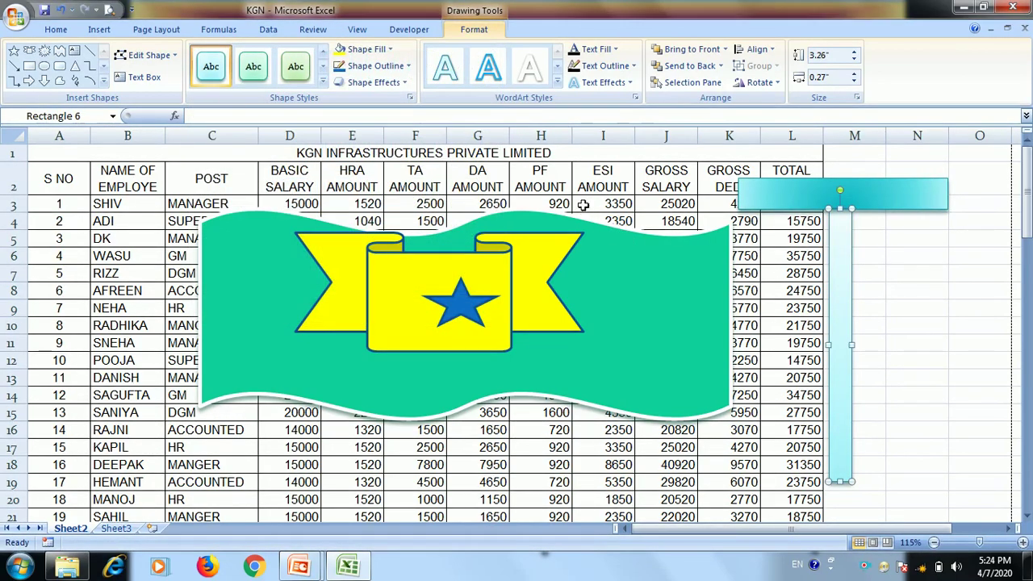
left_click(888, 202, "shift")
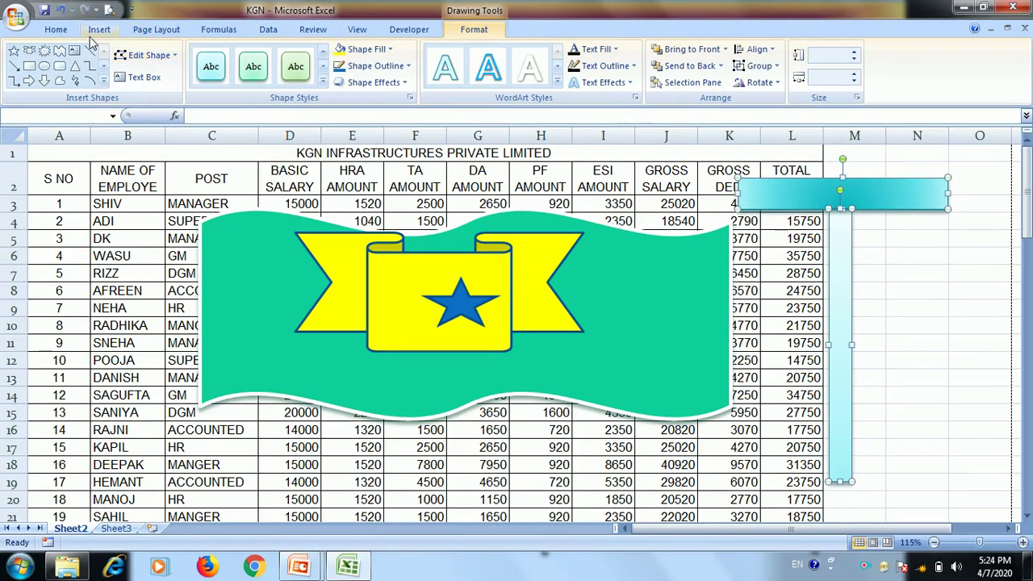
Step: Group the two cyan bars into one T object and drag it into position
left_click(153, 29)
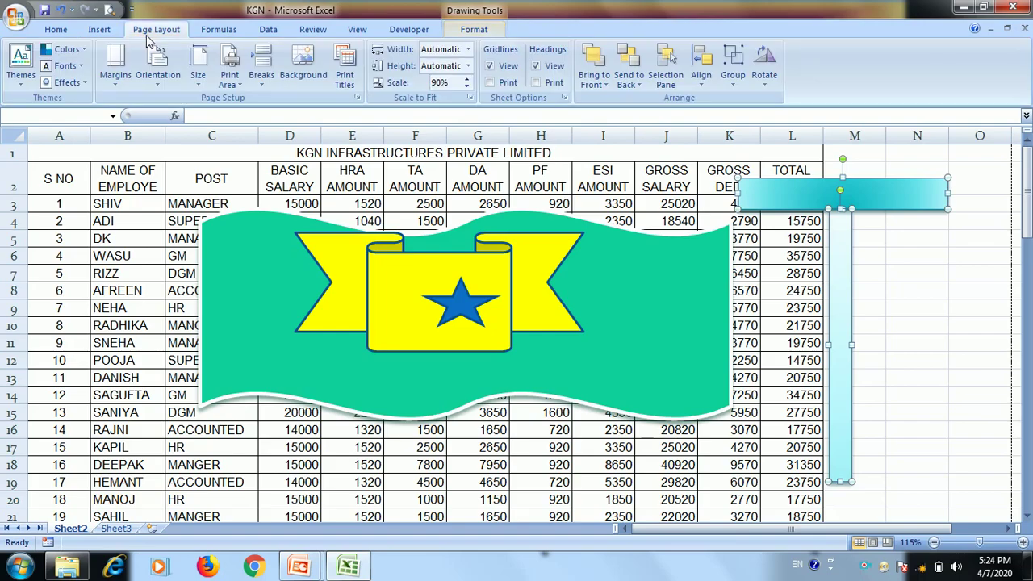
left_click(736, 85)
left_click(757, 101)
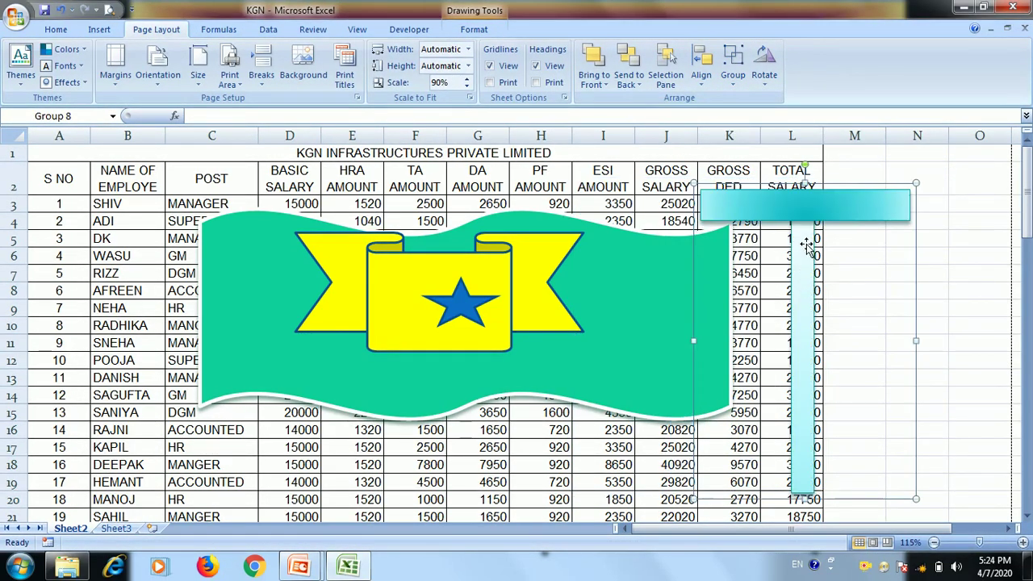
left_click_drag(844, 271, 822, 365)
left_click_drag(795, 255, 839, 225)
left_click_drag(844, 272, 884, 214)
Step: Ungroup and regroup the bars, then move the horizontal bar down over the vertical bar
left_click(863, 262)
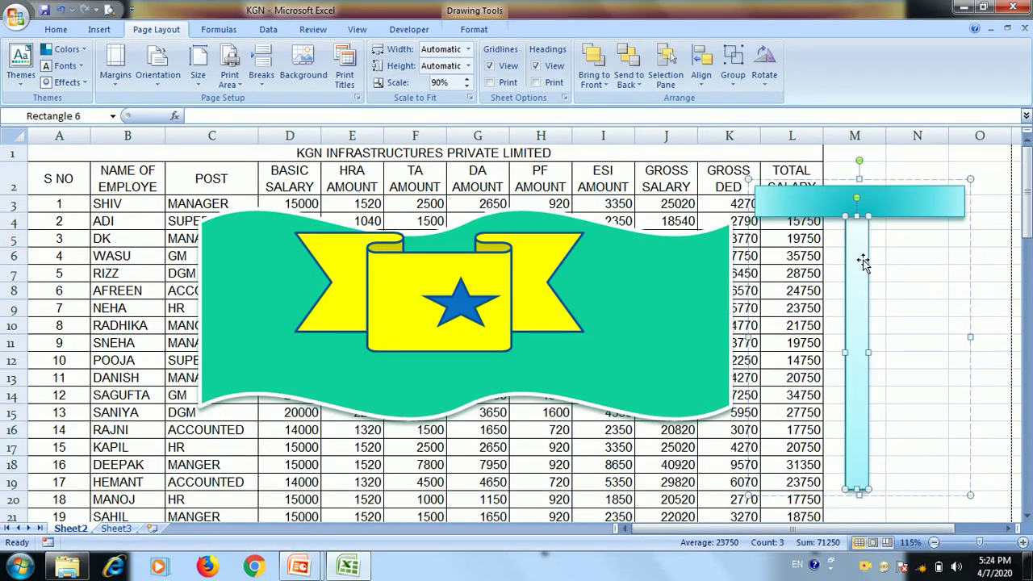
left_click(879, 212)
left_click(870, 242)
left_click(733, 71)
left_click(757, 137)
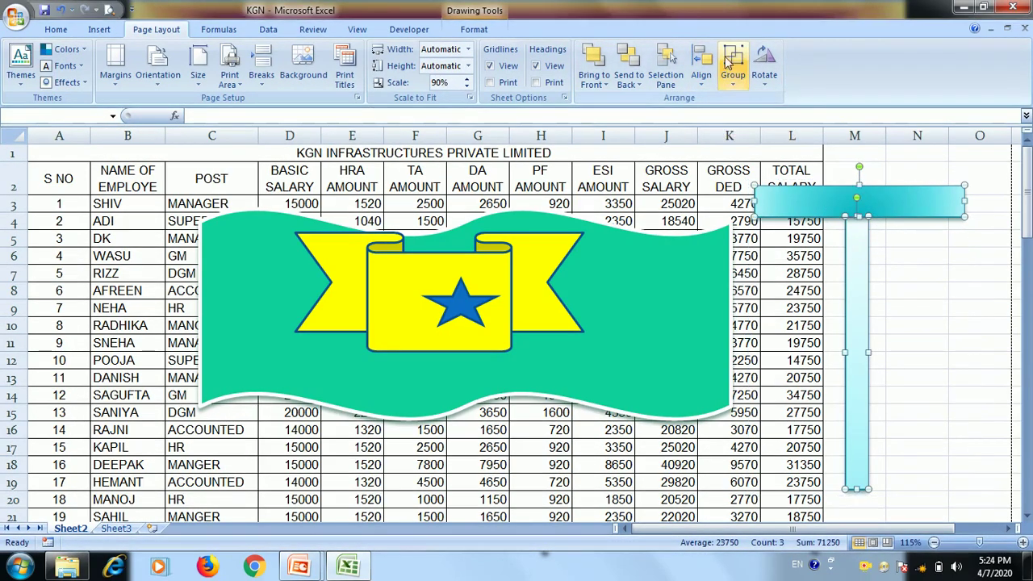
left_click(733, 64)
left_click(756, 101)
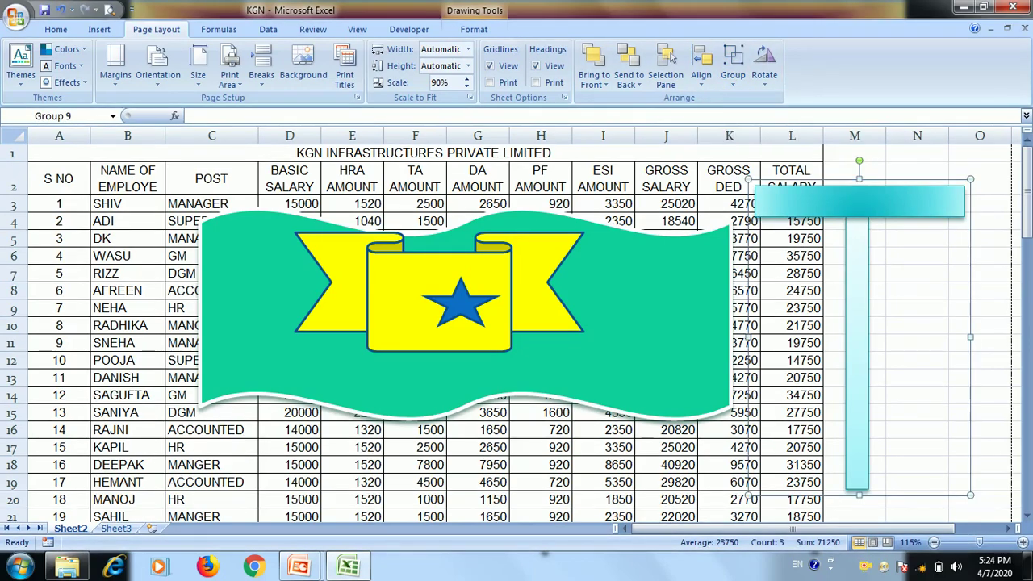
left_click(910, 203)
left_click_drag(911, 214, 908, 240)
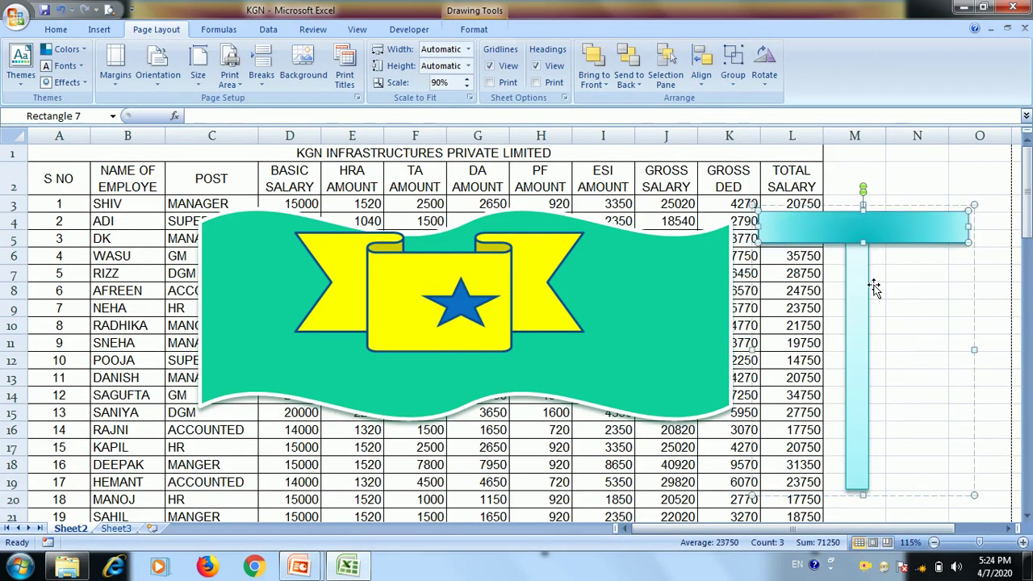
Step: Rotate the upright bar 90° to lie horizontal, and nudge the banner logo slightly left
left_click(871, 284)
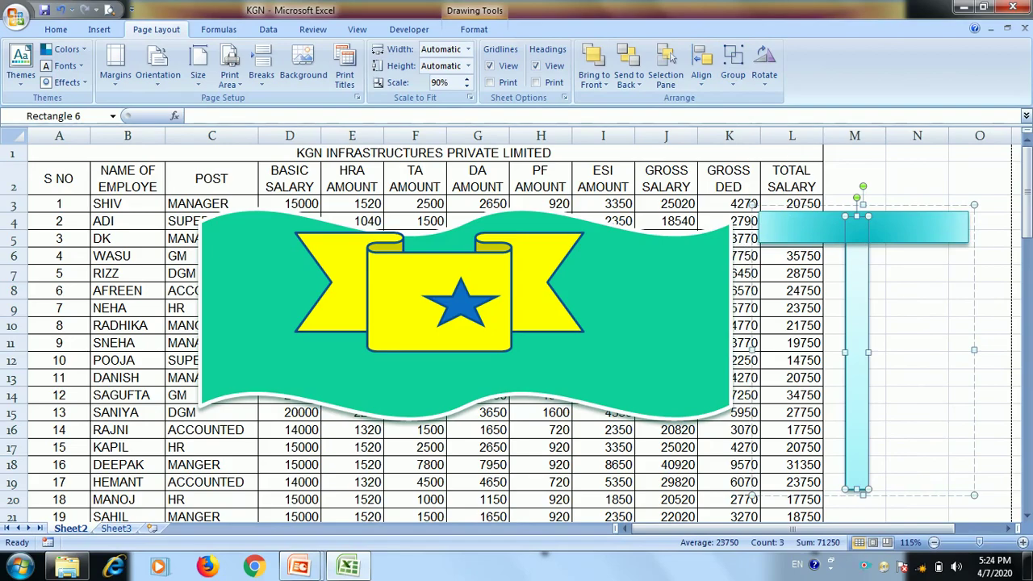
left_click(765, 69)
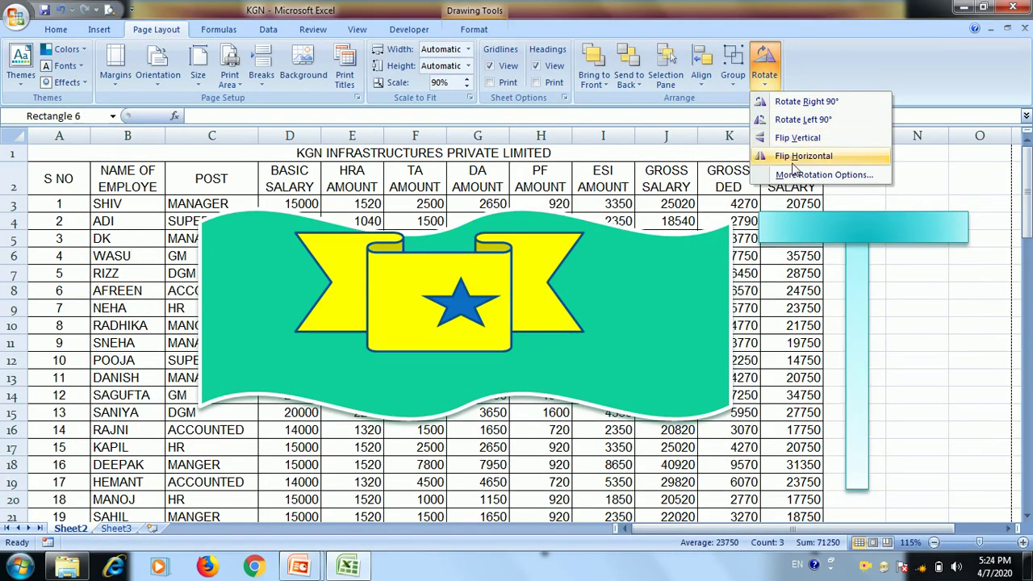
left_click(797, 137)
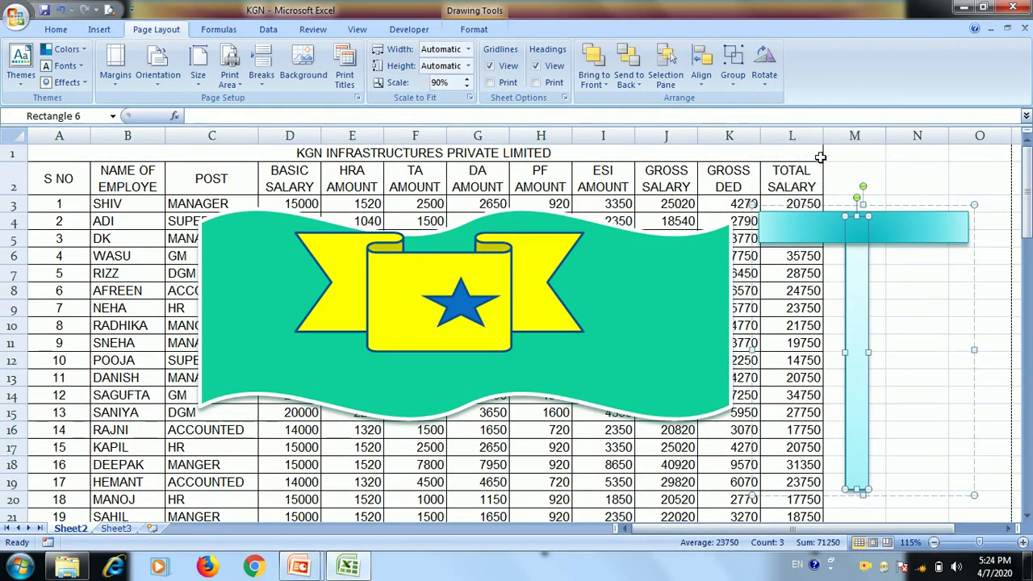
left_click(772, 87)
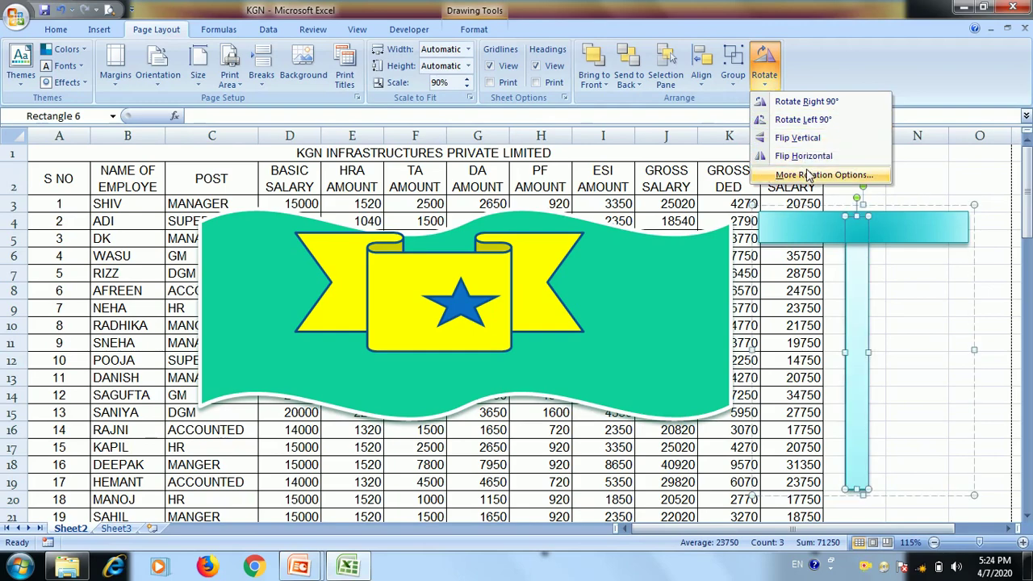
left_click(810, 103)
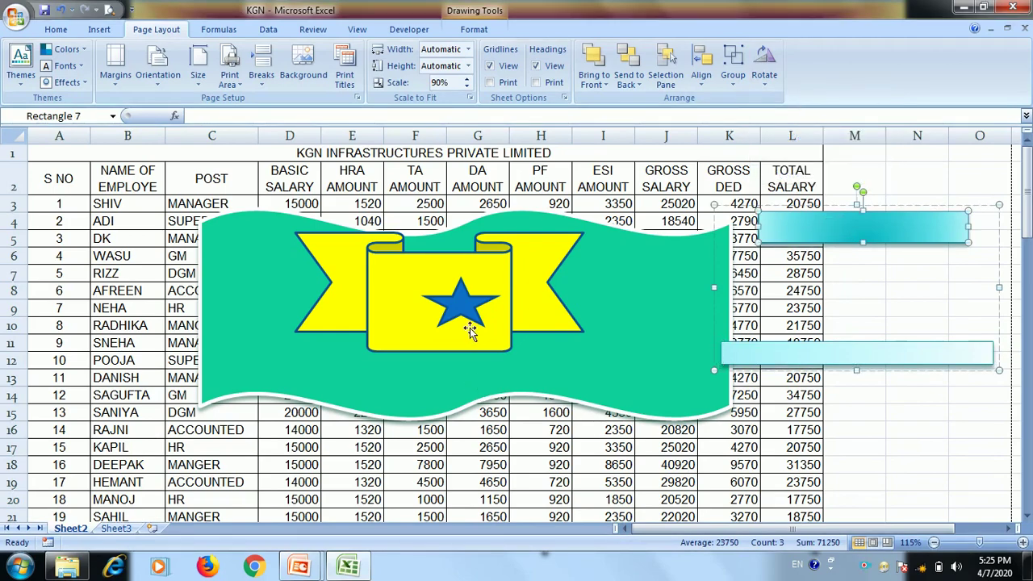
left_click_drag(471, 327, 446, 319)
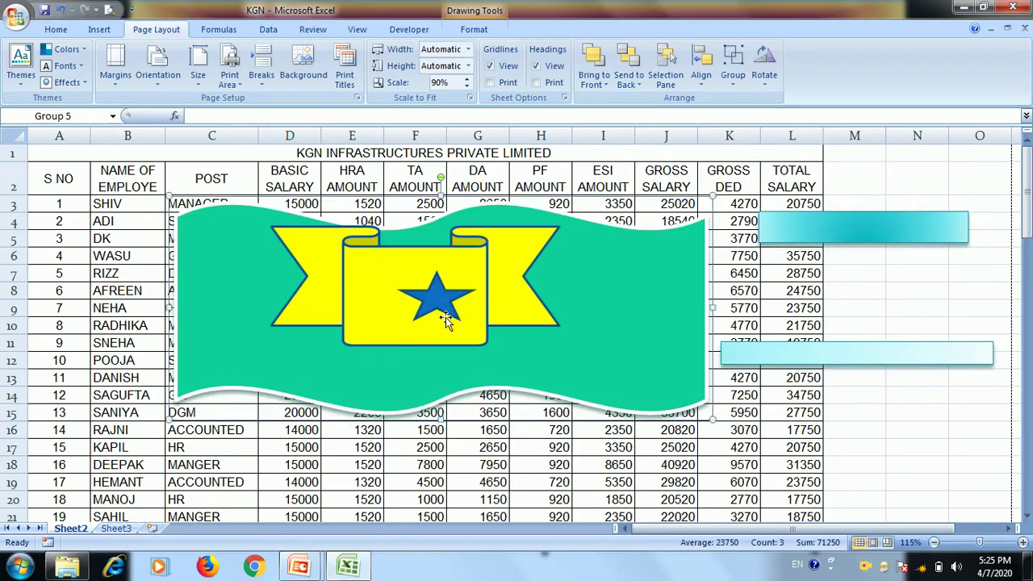